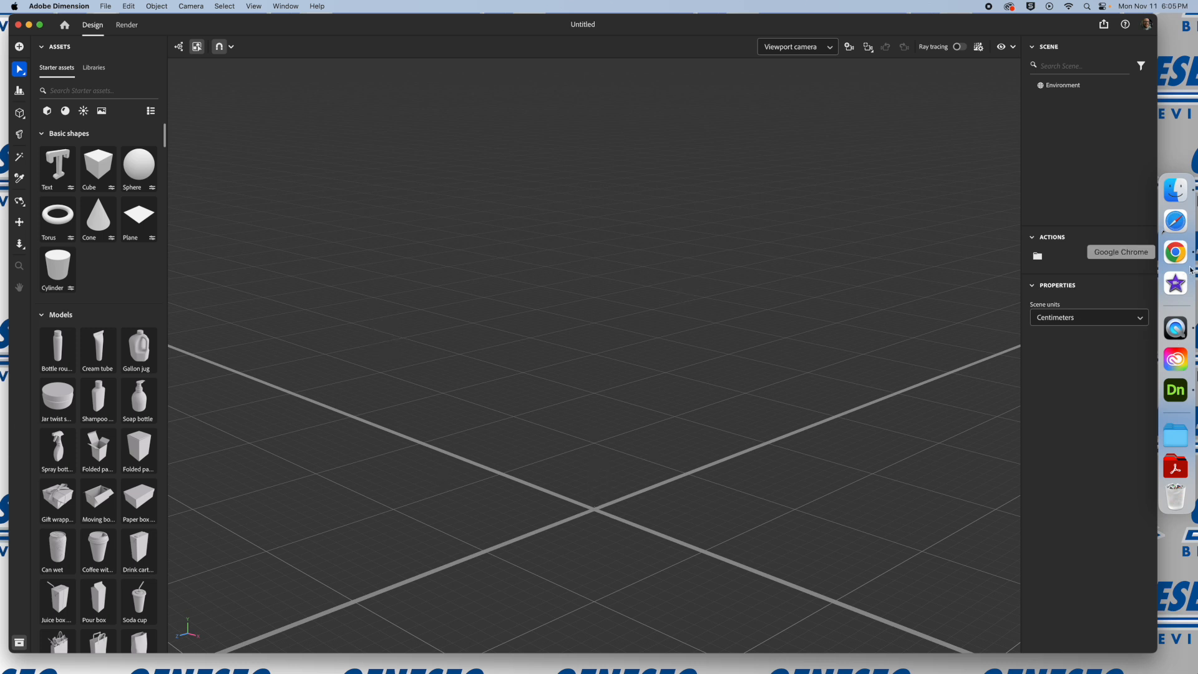
- Switch to Google Chrome and close the two open Unsplash photo pages
left_click(1175, 253)
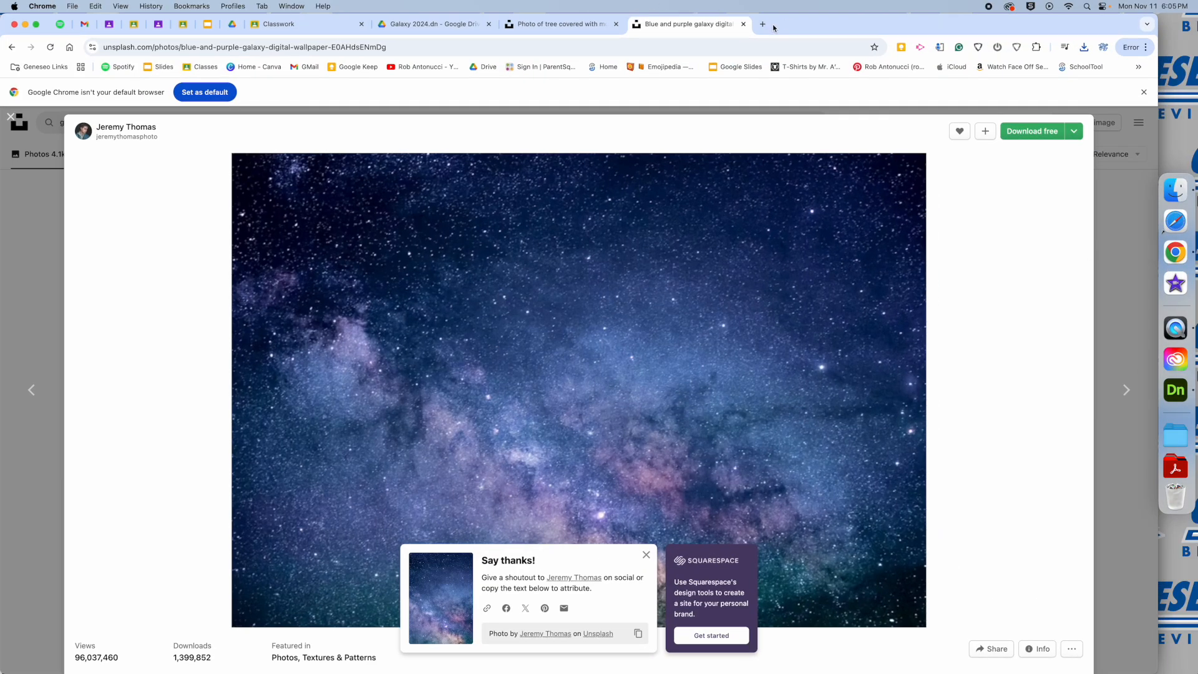
key("super+w")
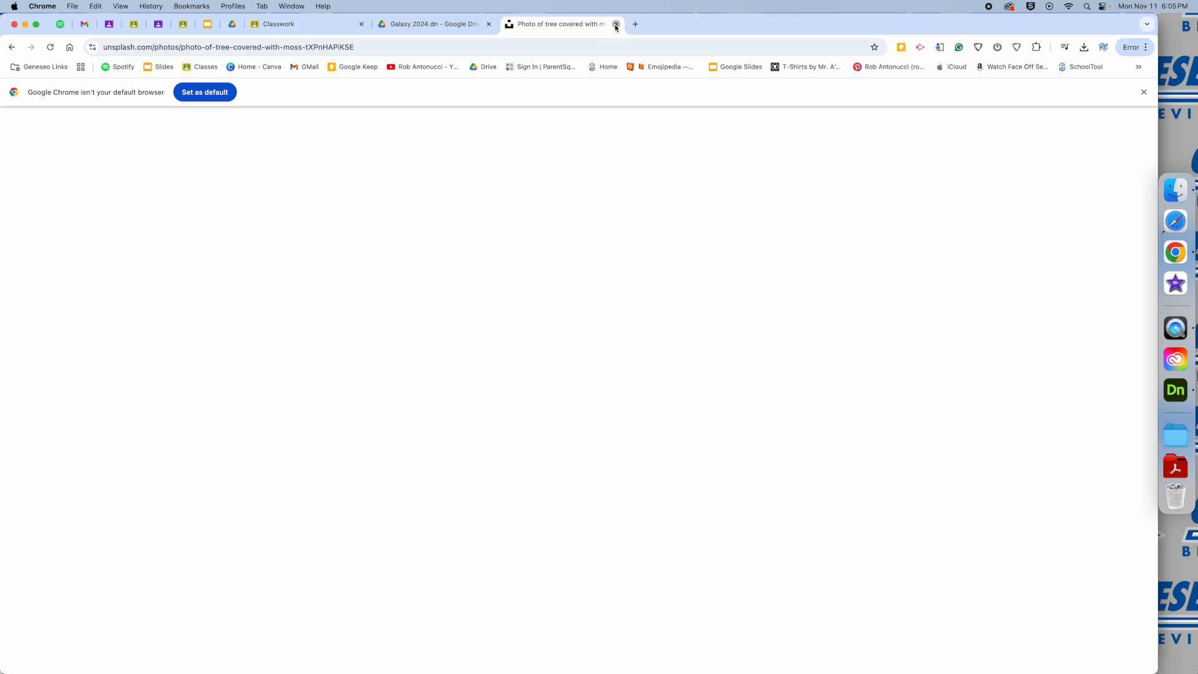
key("super+w")
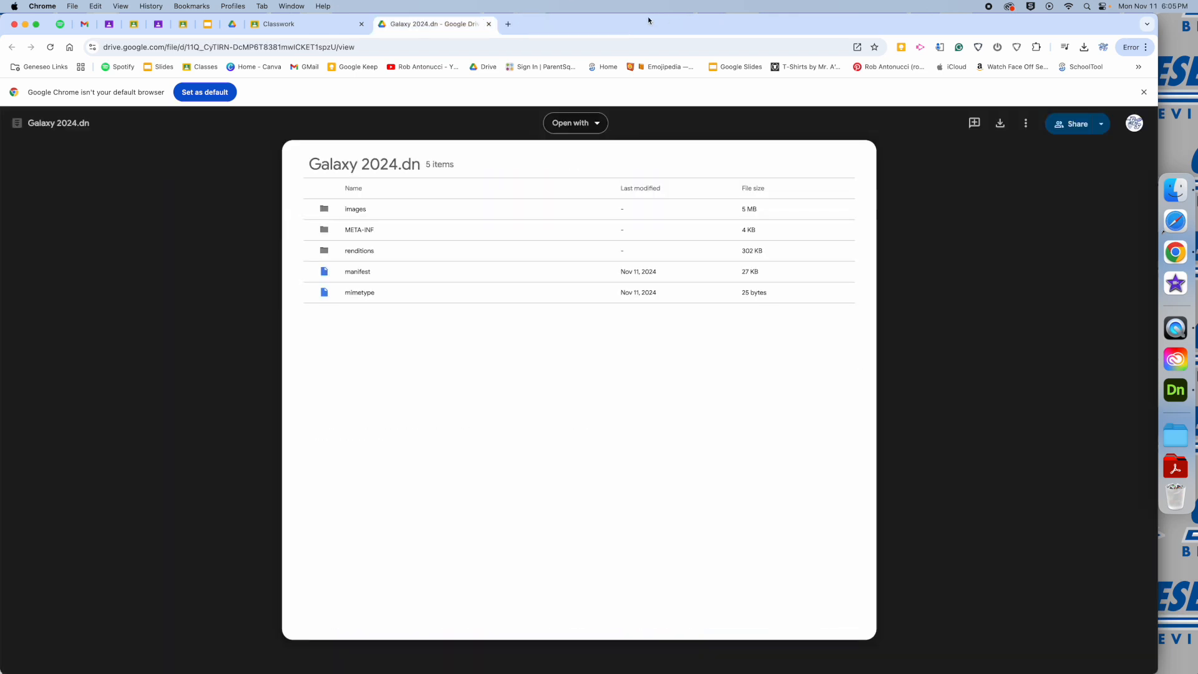
- Search Google for "unsplash" in a new browser tab and open the Unsplash website from the results
left_click(510, 24)
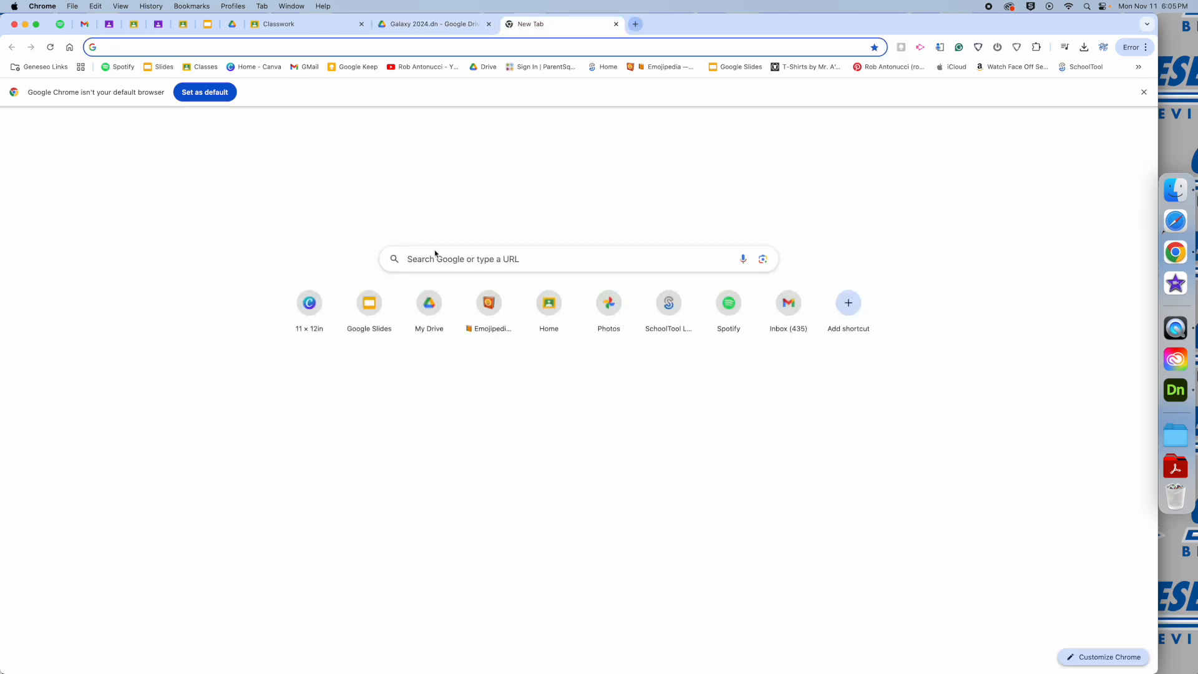
left_click(467, 260)
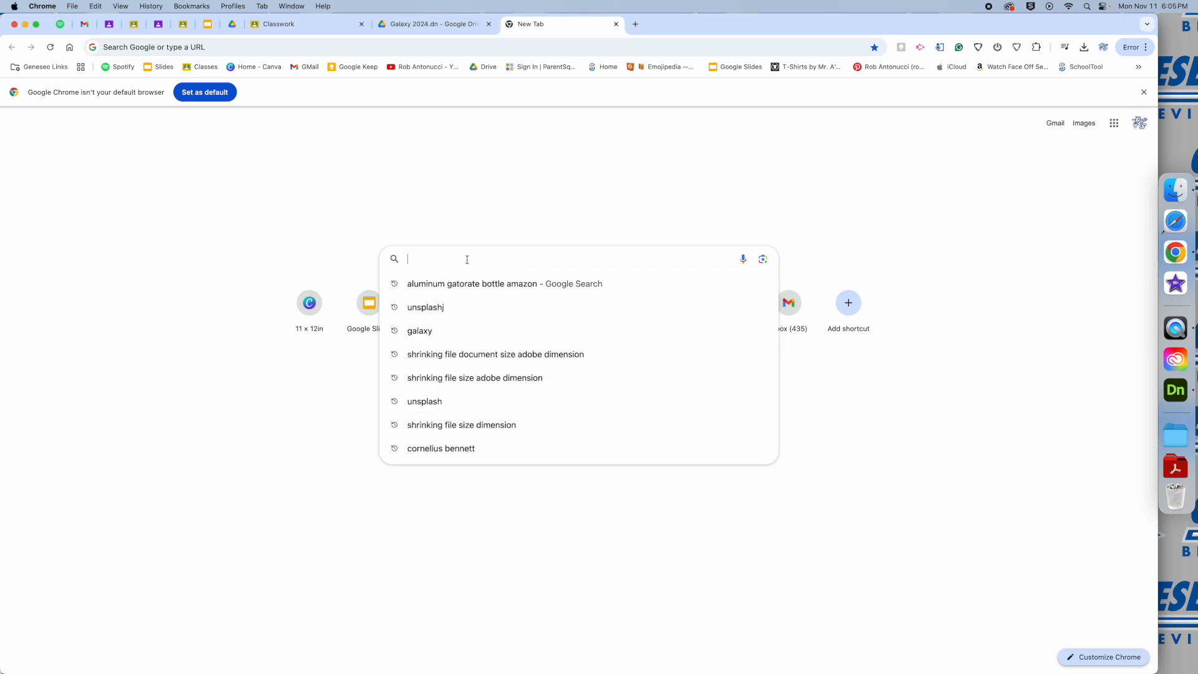
type("unsplah")
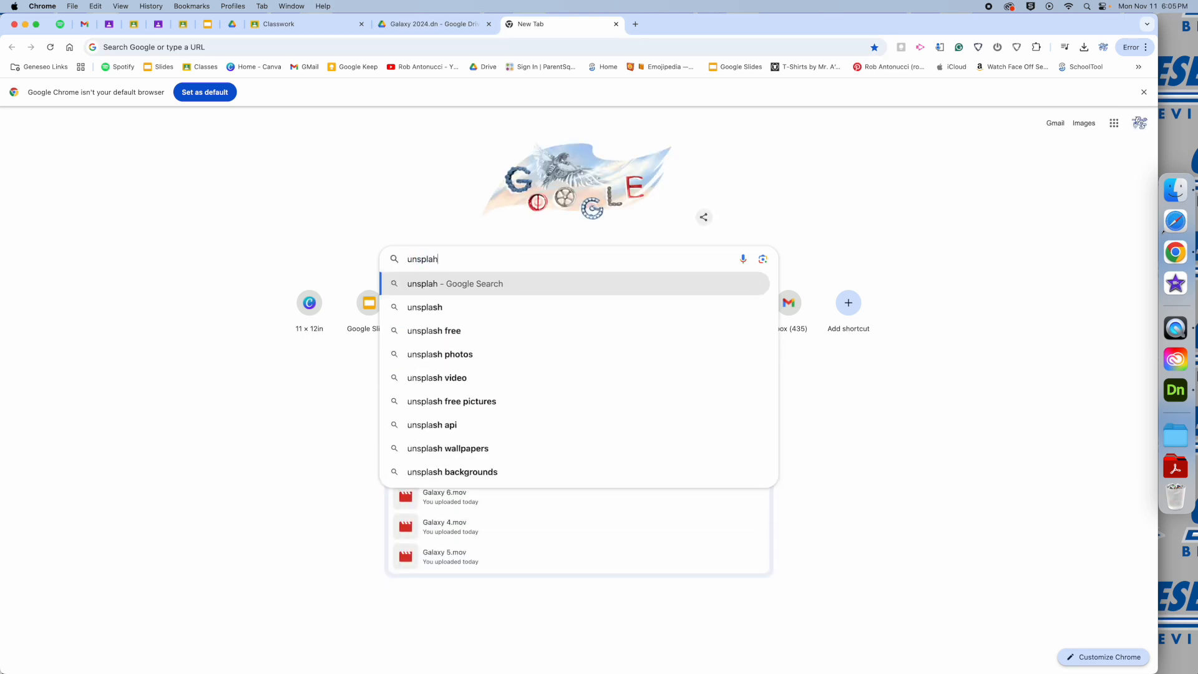
key("BackSpace")
key("BackSpace")
type("a")
key("Return")
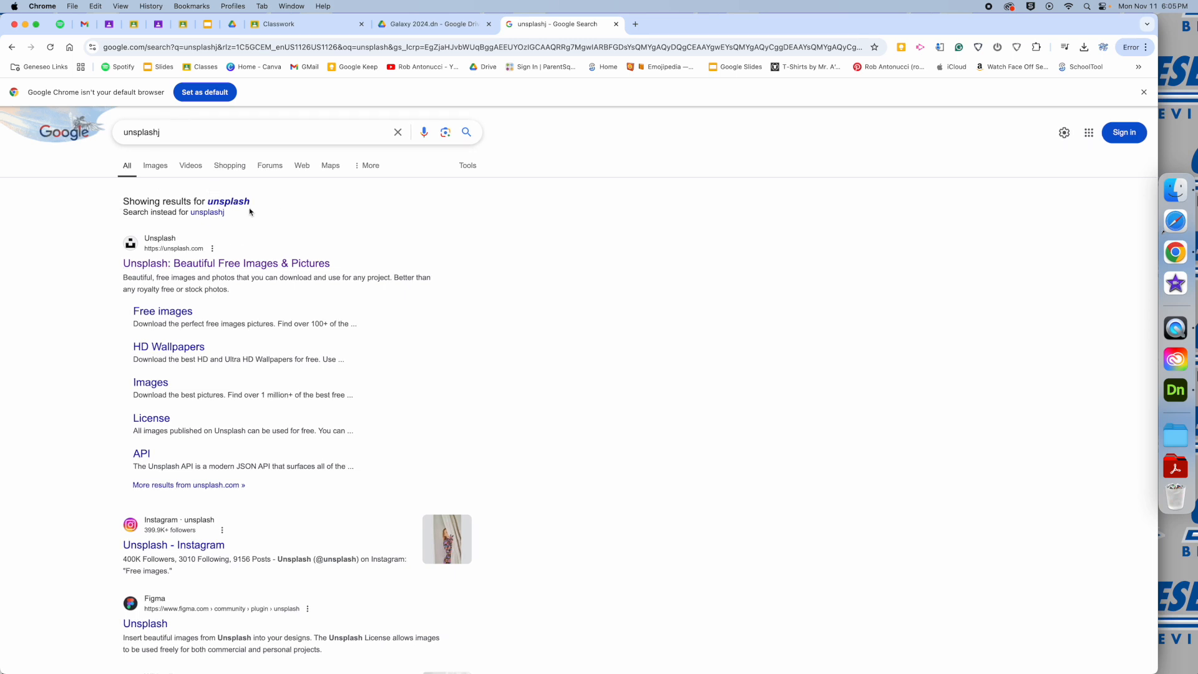
left_click(231, 205)
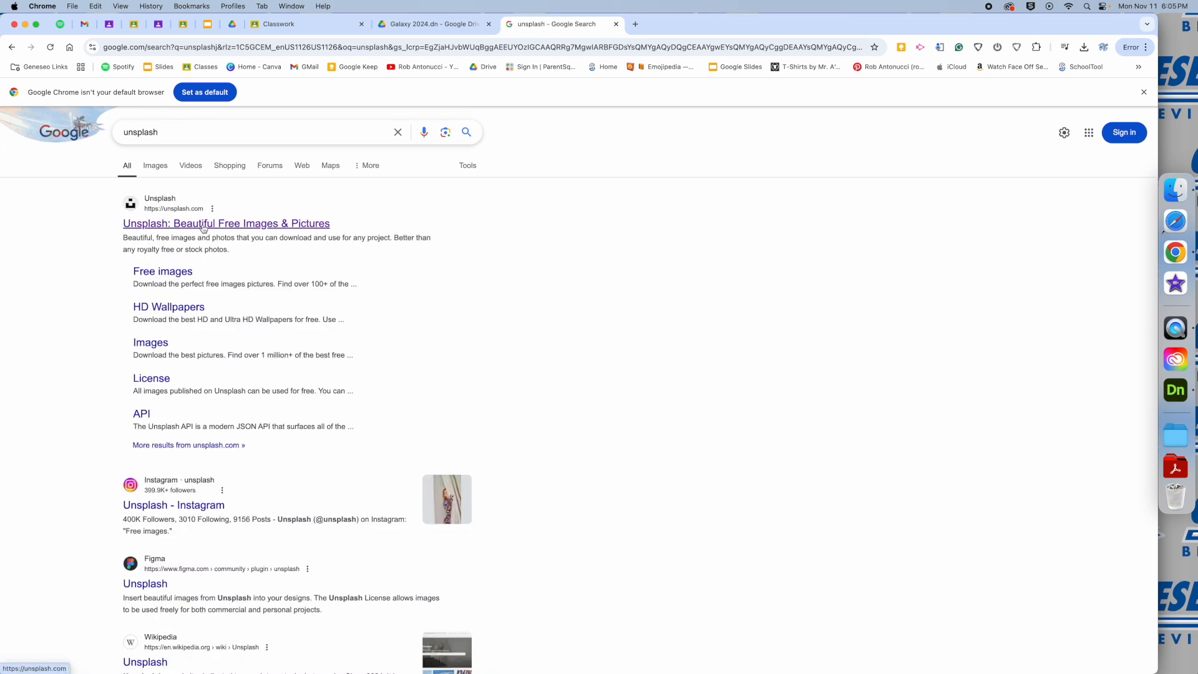
left_click(203, 224)
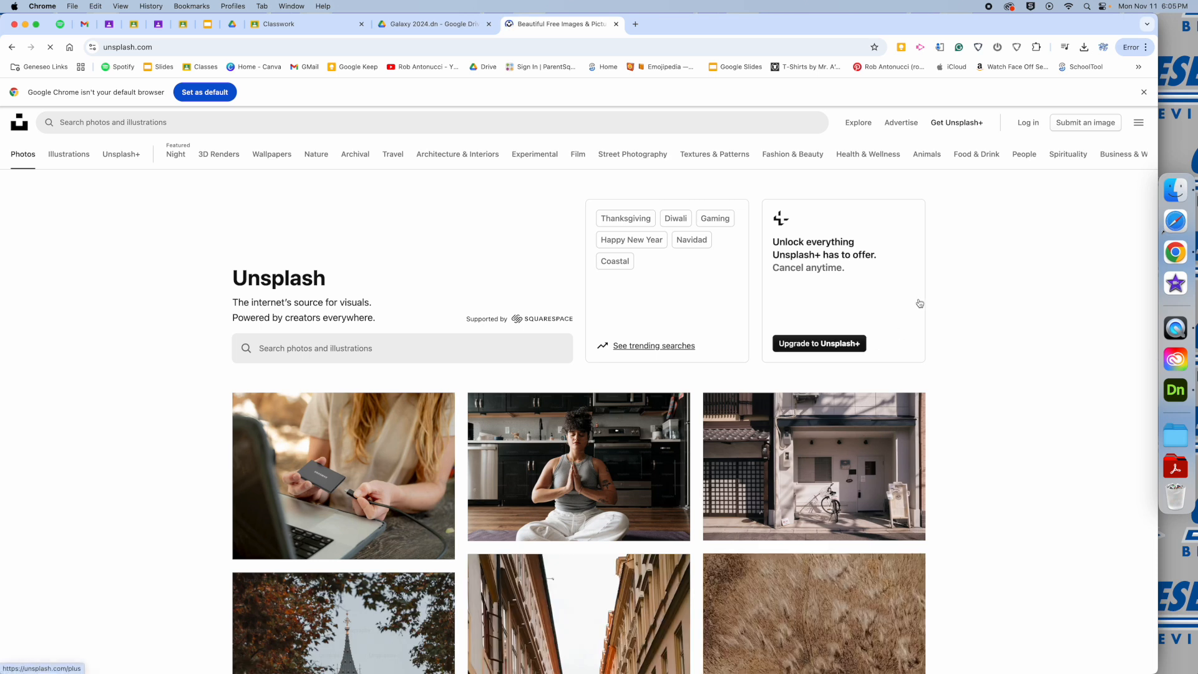
- Browse the photos on the Unsplash home page
scroll(698, 527, "down", 6)
scroll(698, 528, "down", 12)
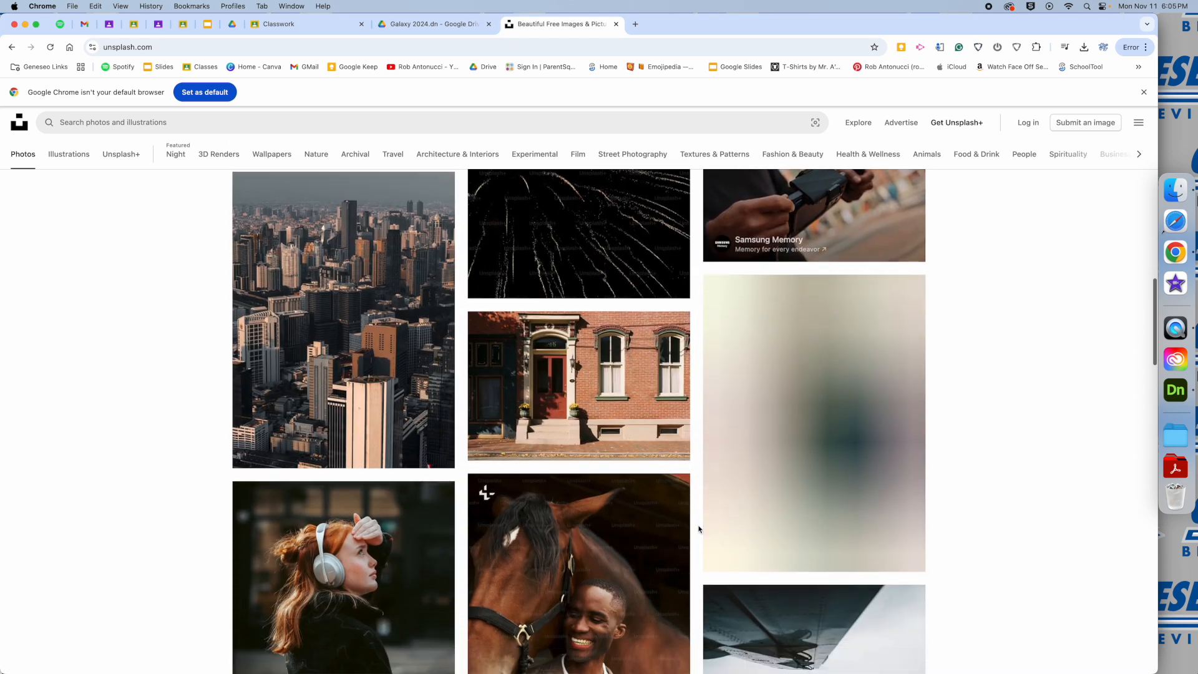
scroll(699, 528, "down", 5)
scroll(698, 528, "up", 20)
scroll(698, 529, "down", 6)
scroll(635, 521, "up", 4)
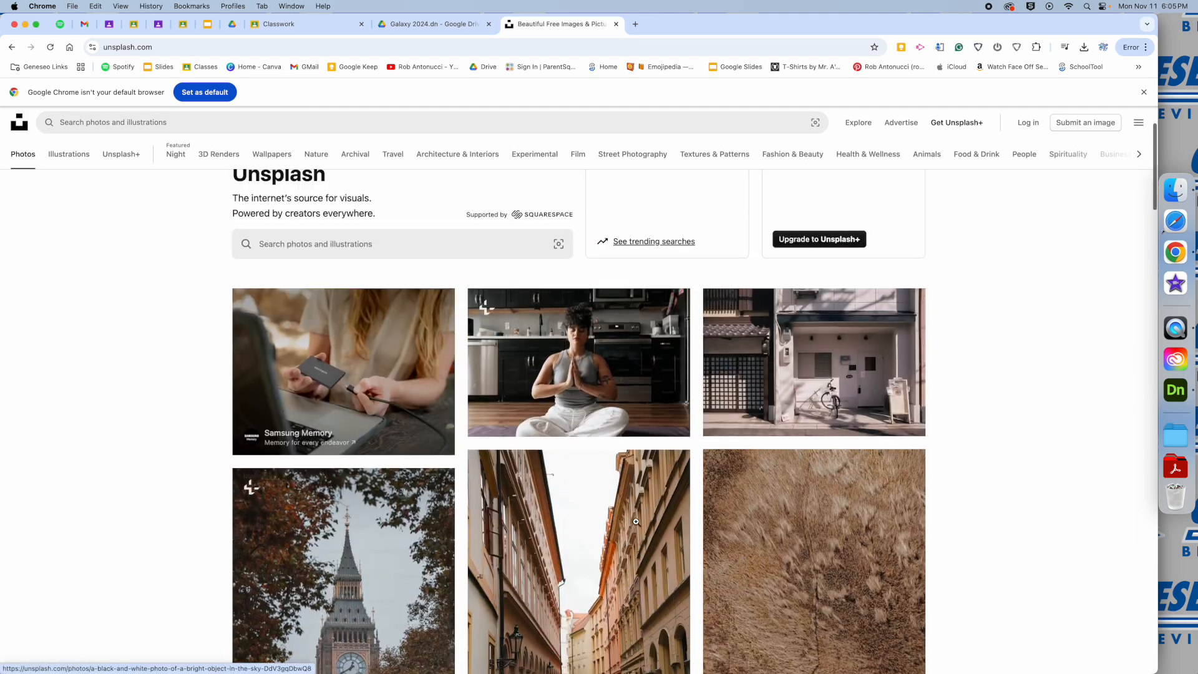
scroll(636, 521, "up", 2)
scroll(554, 510, "down", 5)
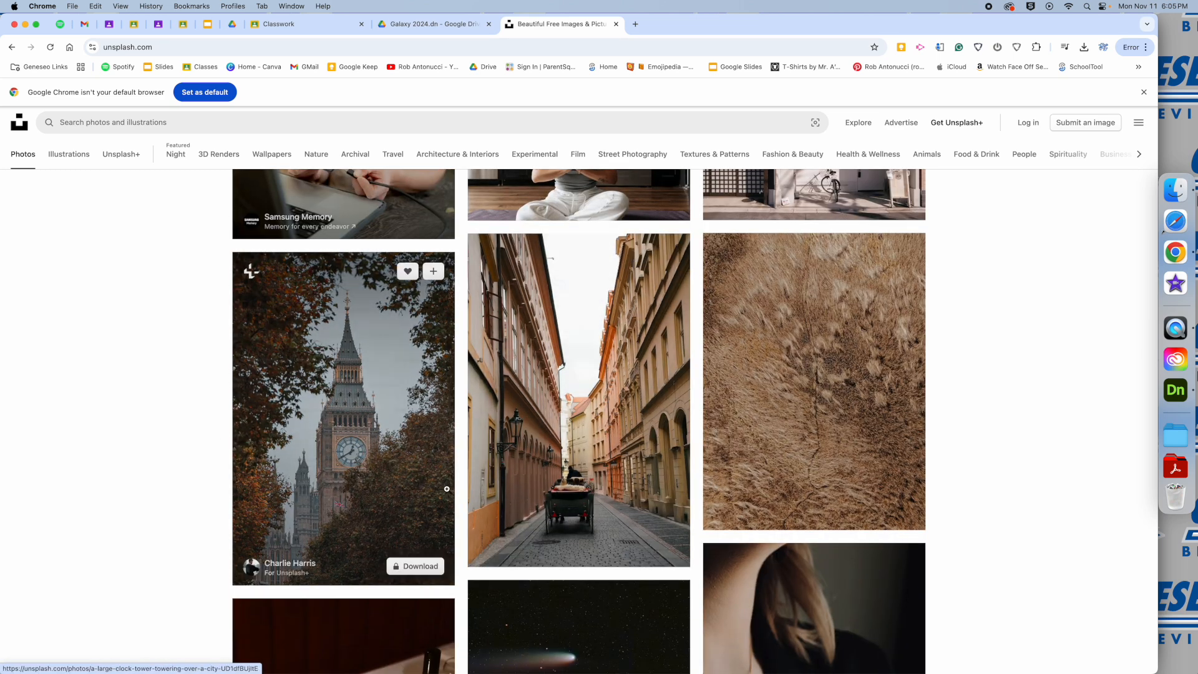
- Search Unsplash for "space"
scroll(447, 488, "up", 5)
left_click(238, 124)
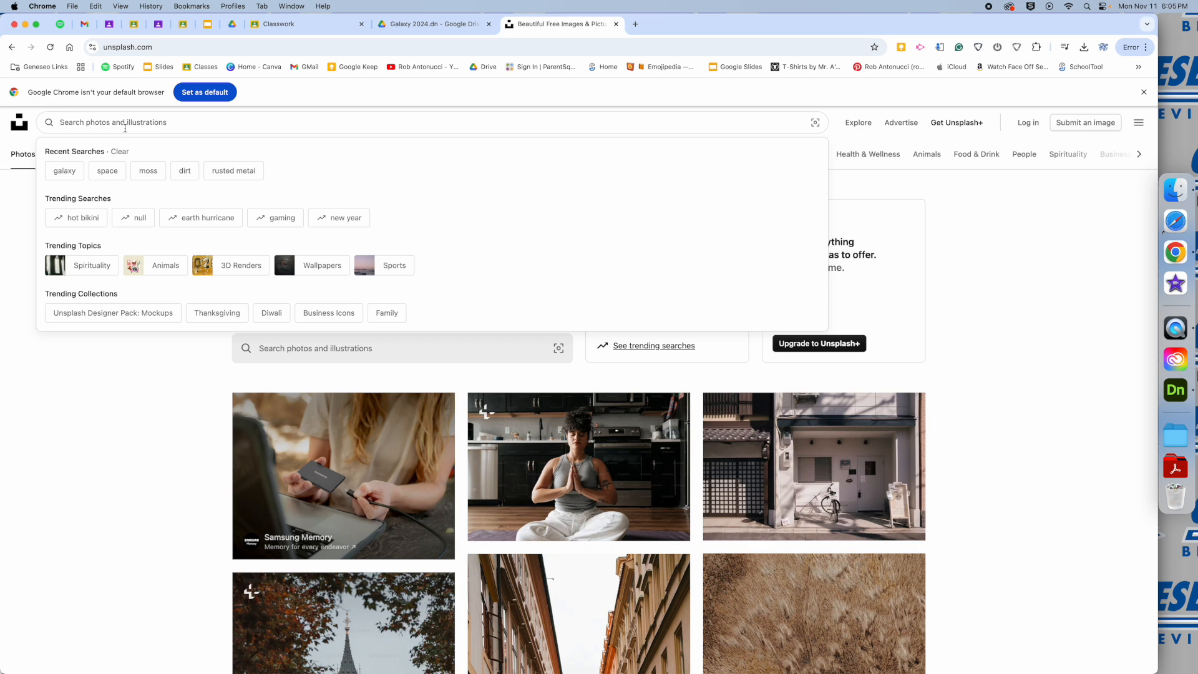
type("space")
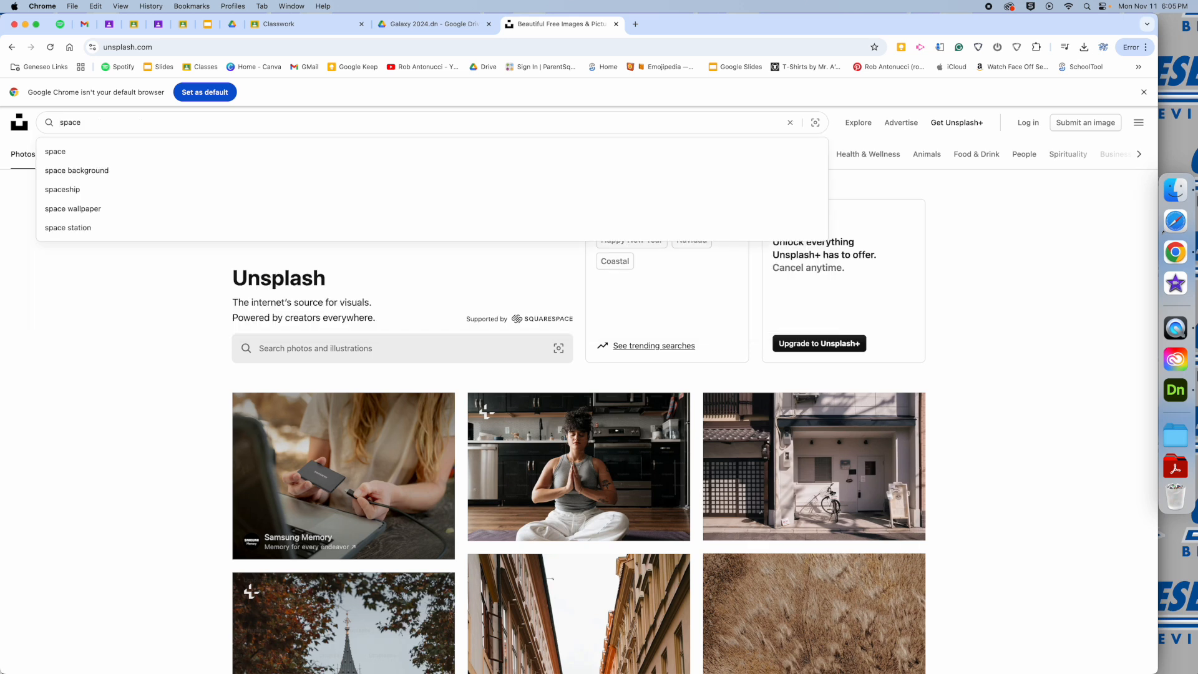
key("Return")
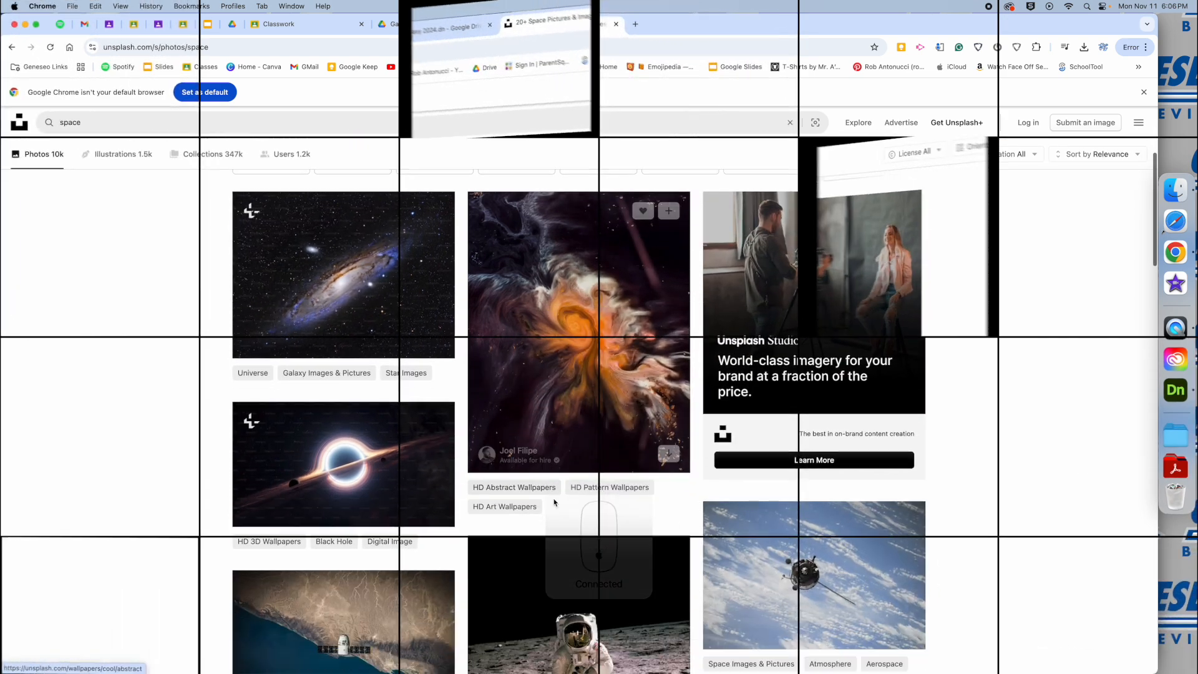
- Look through the space photos for a suitable background image, loading more results at the end of the list
scroll(552, 499, "down", 10)
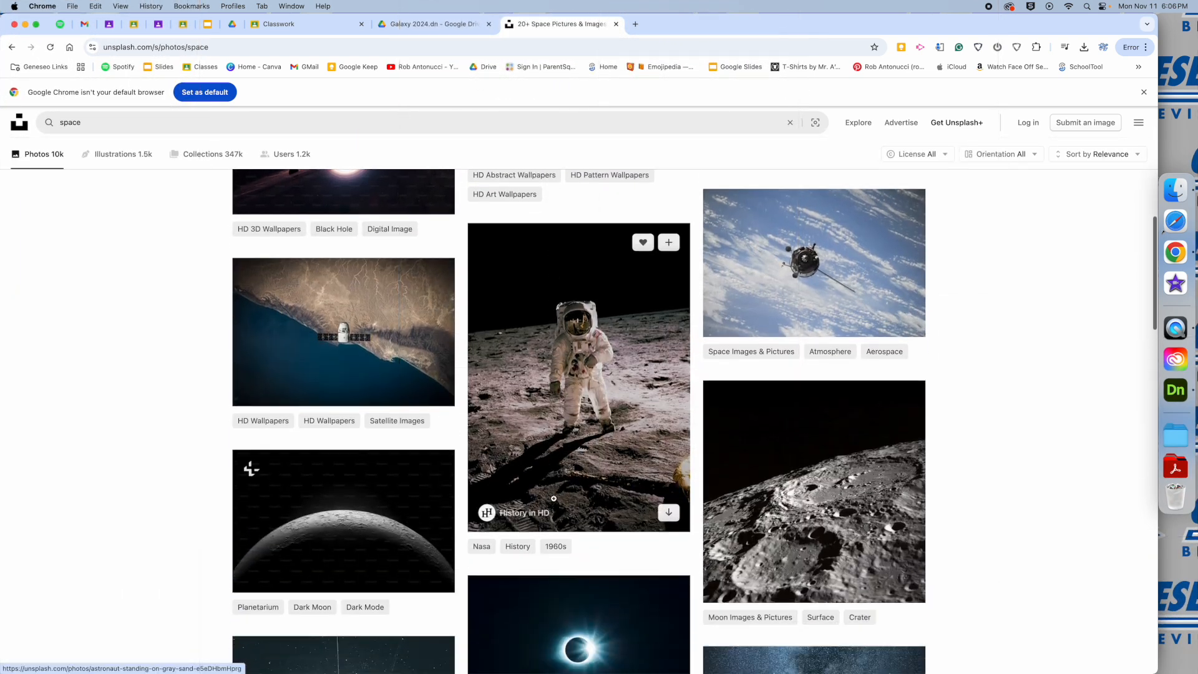
scroll(553, 498, "down", 10)
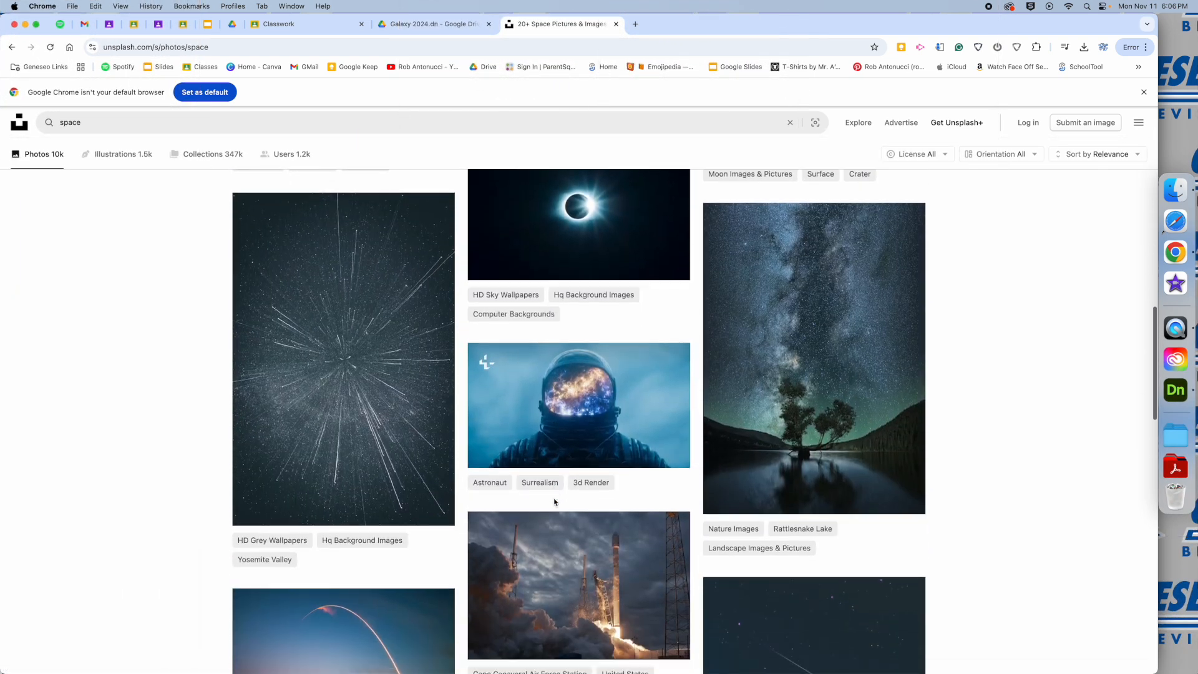
scroll(554, 499, "up", 1)
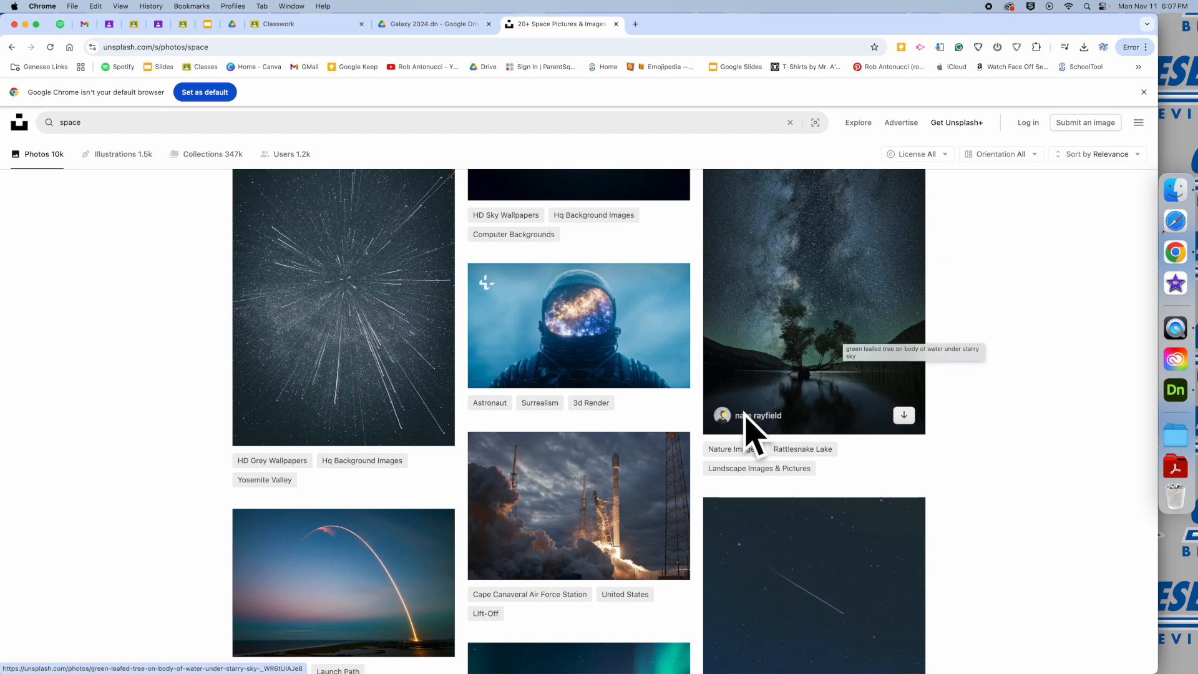
scroll(767, 449, "down", 5)
scroll(767, 449, "down", 3)
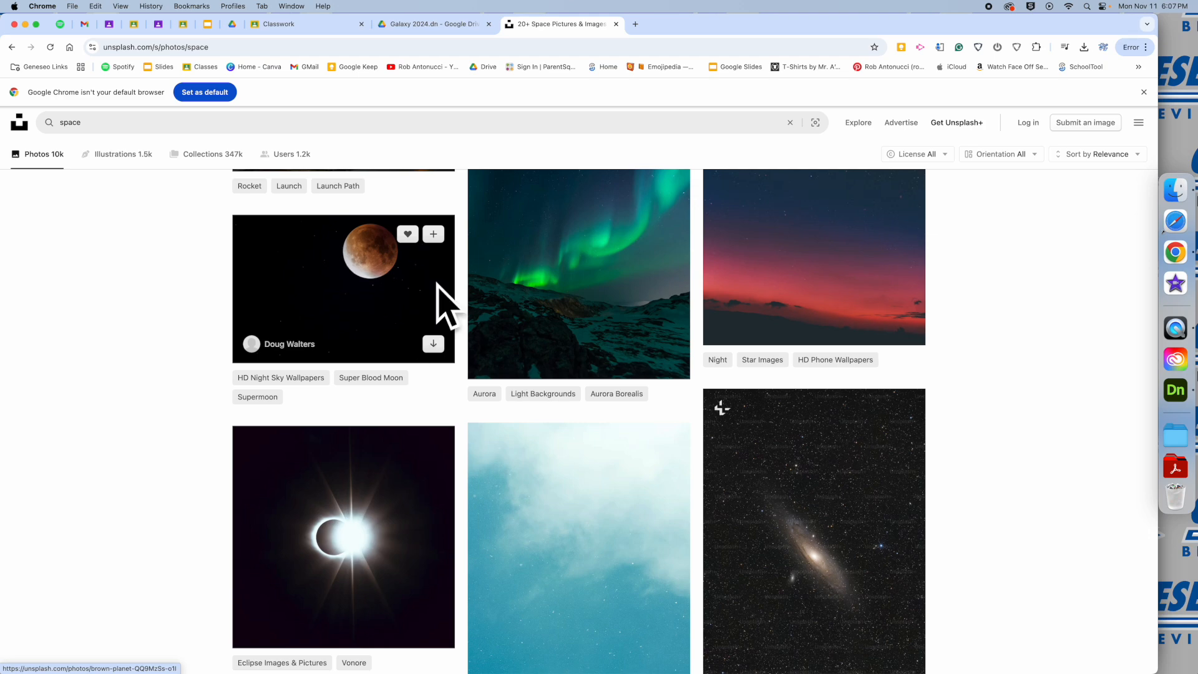
scroll(613, 422, "down", 1)
scroll(612, 421, "down", 9)
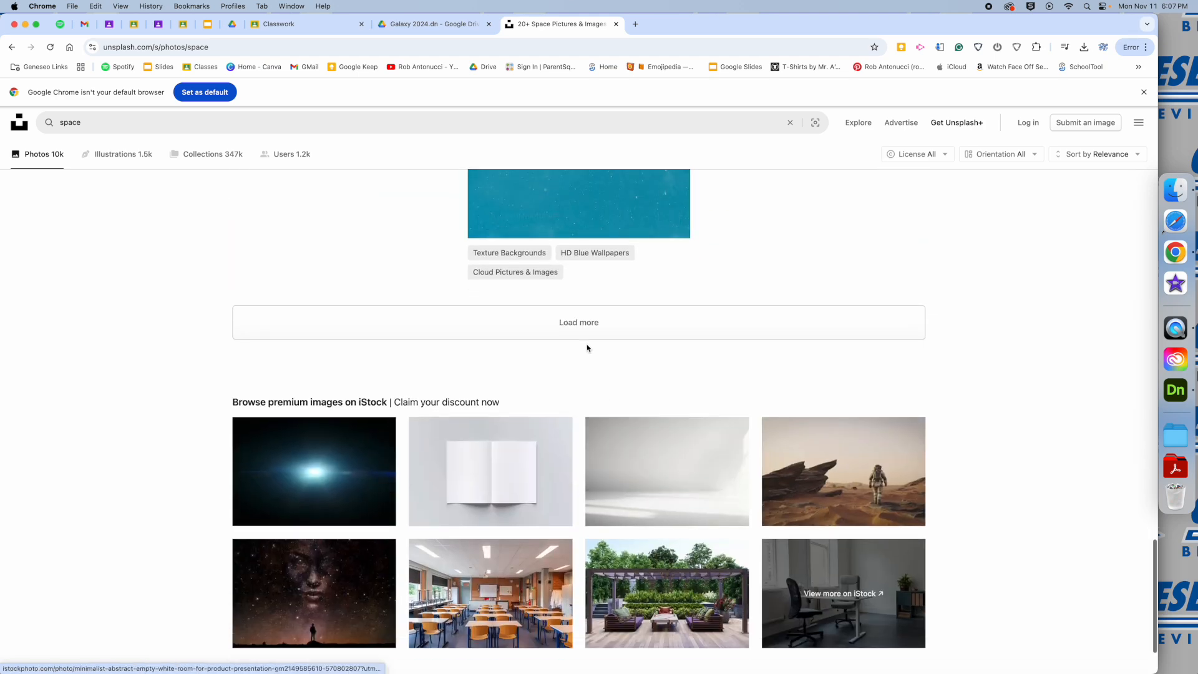
left_click(578, 323)
scroll(591, 355, "down", 5)
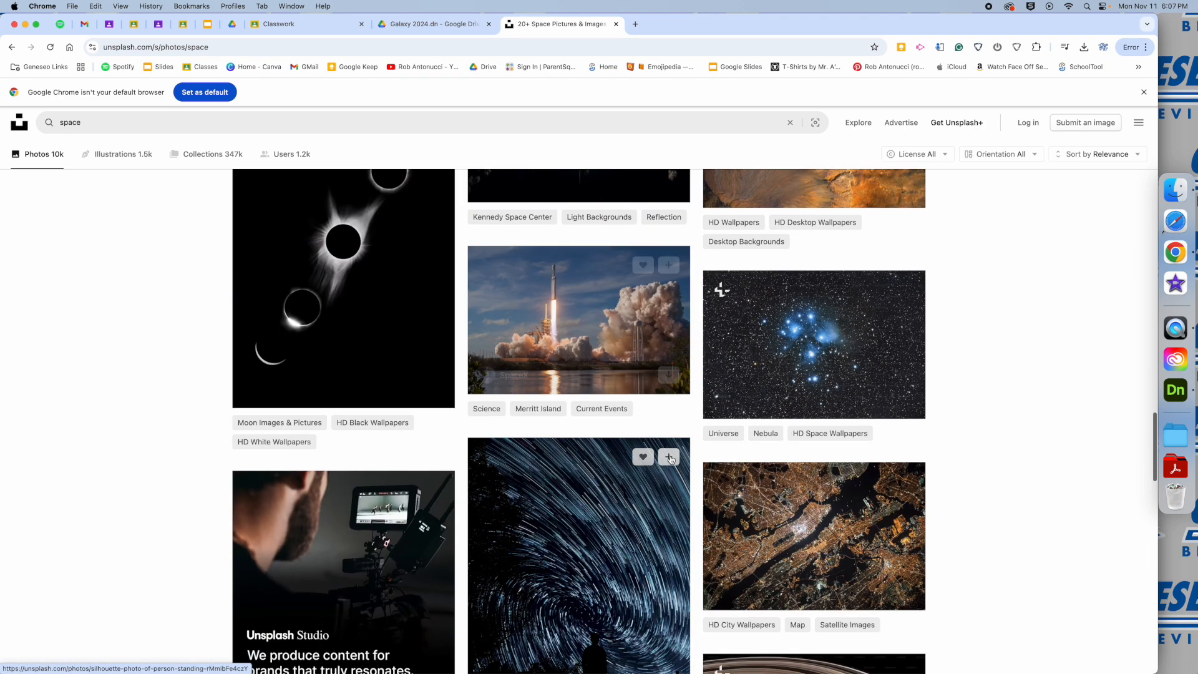
scroll(668, 456, "down", 3)
scroll(718, 474, "up", 3)
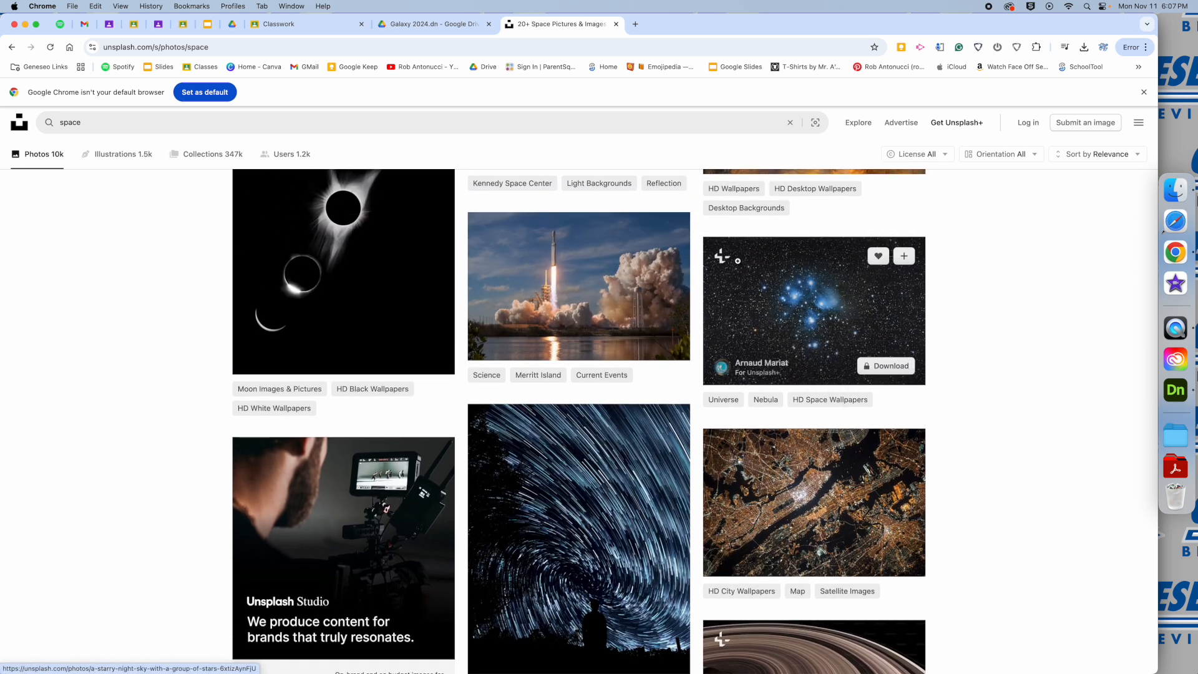
scroll(701, 480, "down", 4)
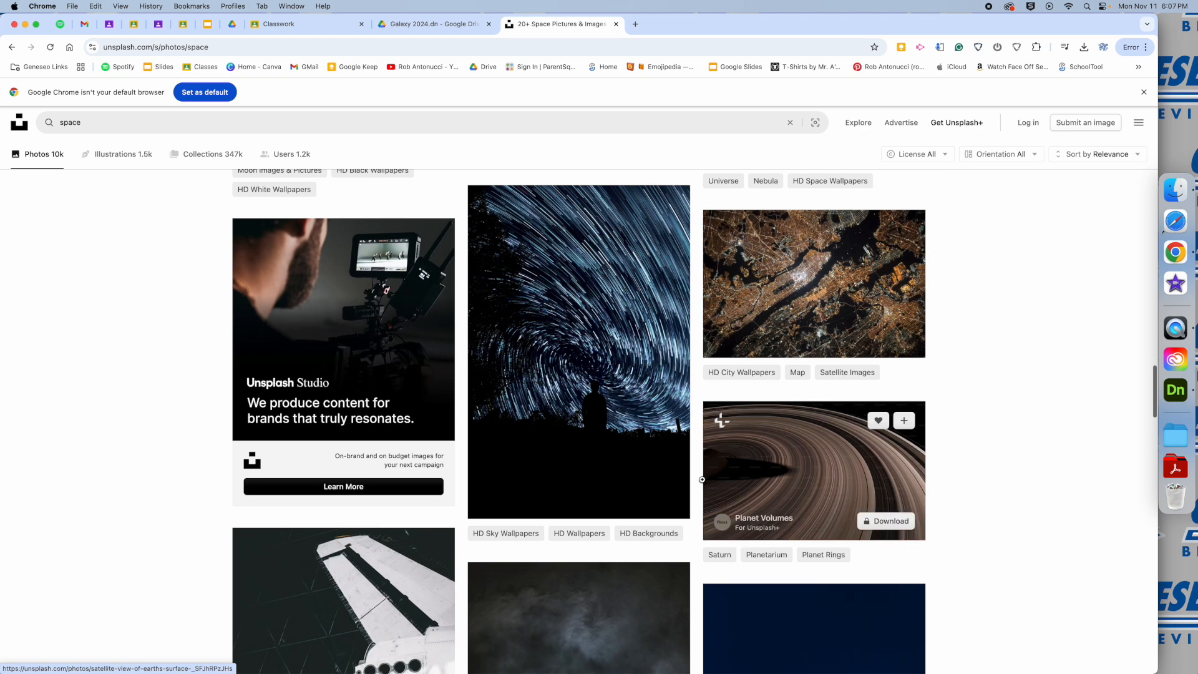
scroll(692, 484, "down", 6)
scroll(599, 410, "down", 4)
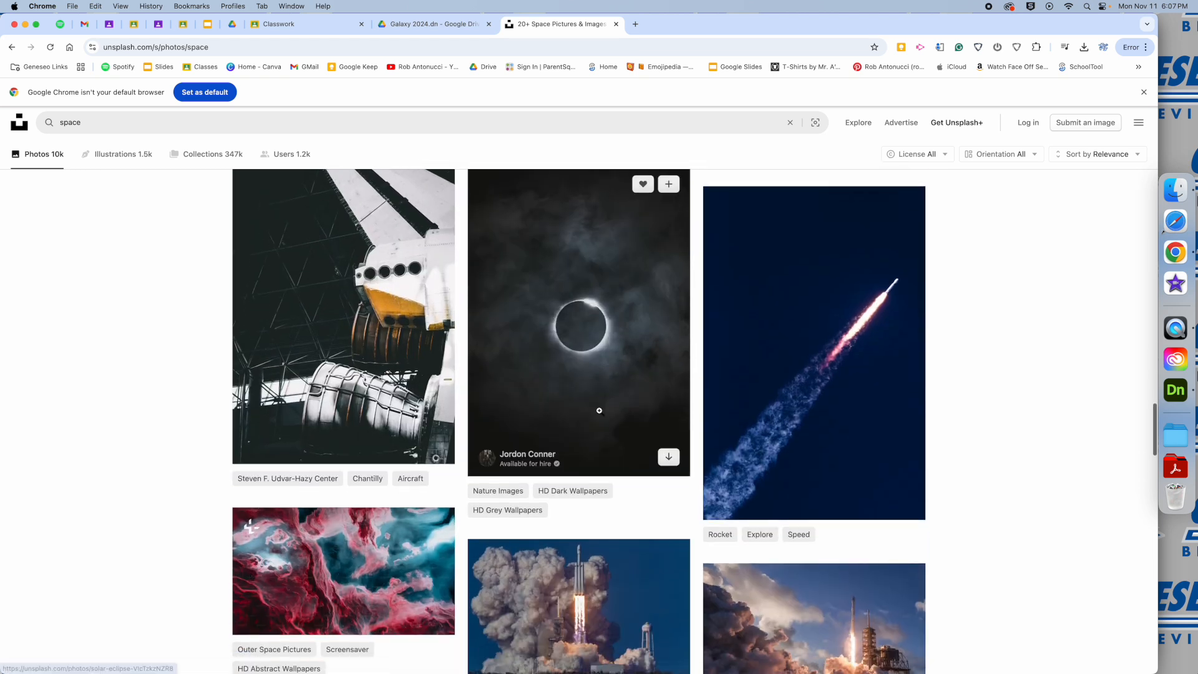
scroll(598, 410, "down", 7)
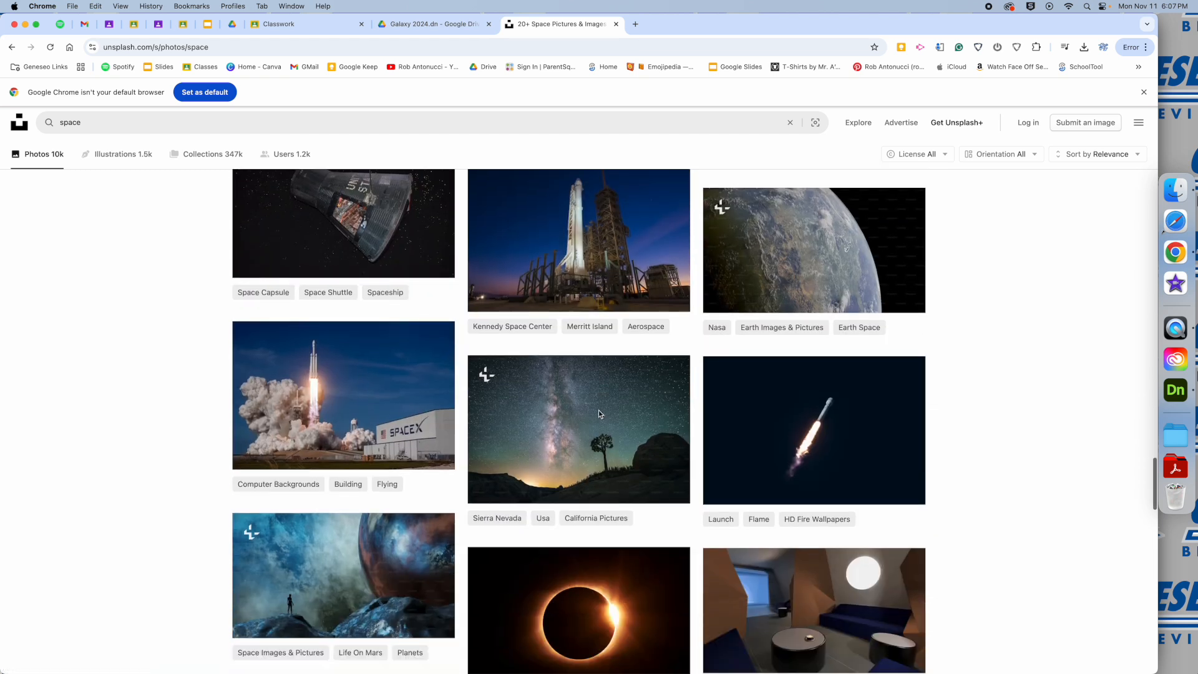
scroll(599, 410, "up", 20)
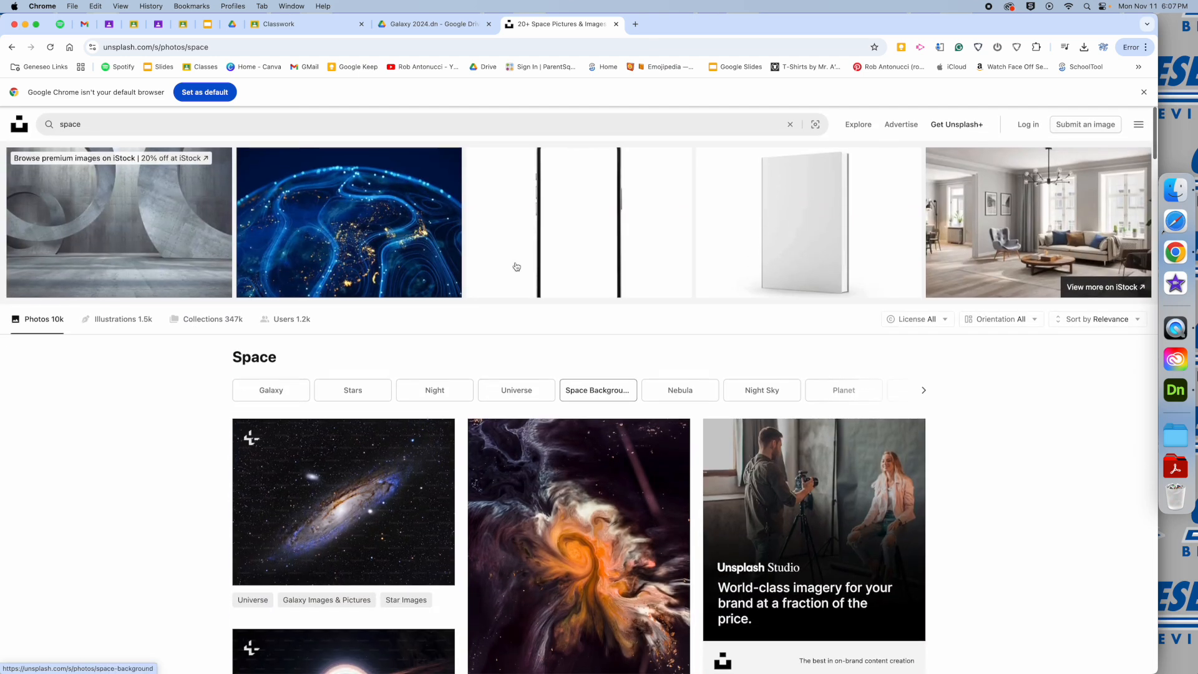
- Replace the Unsplash search term with "galaxy" and run the search
left_click_drag(89, 122, 44, 125)
type("galaxy")
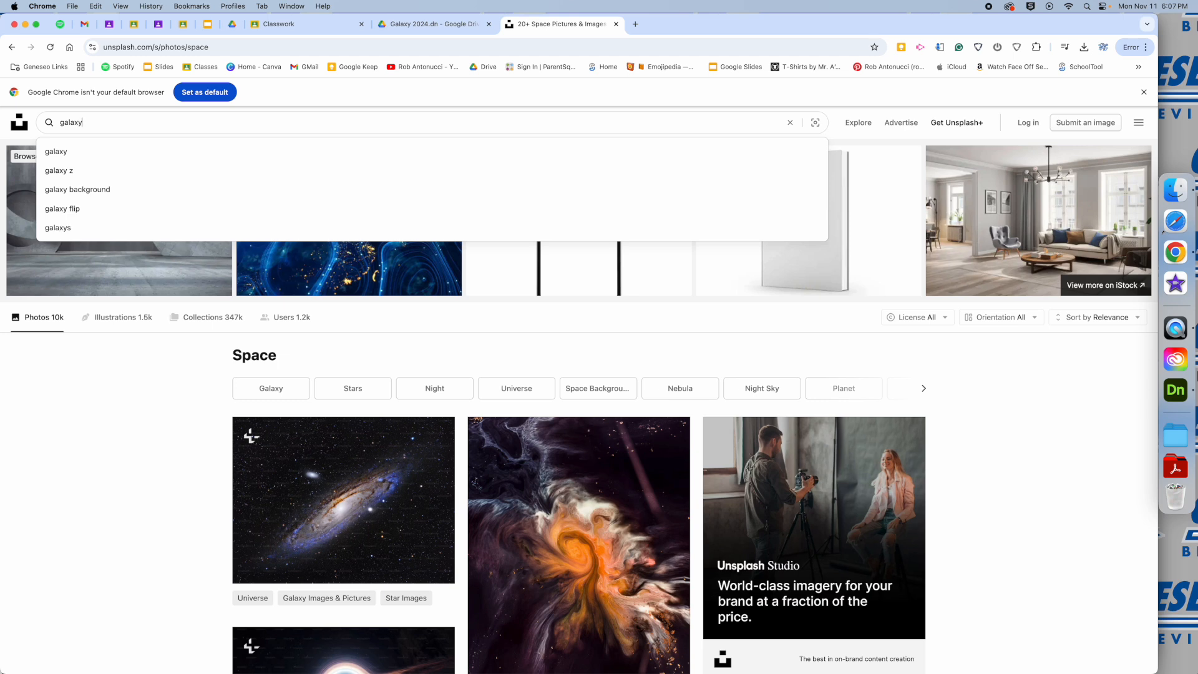
key("Return")
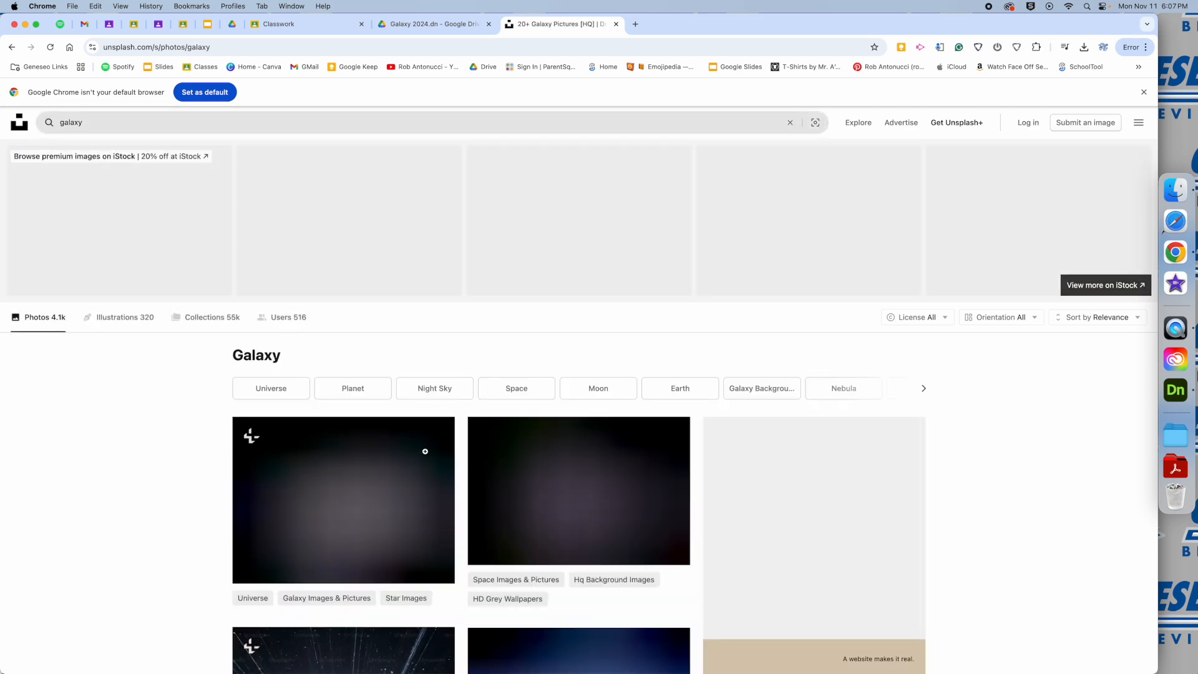
- Download the tall, dark starfield photo with the pink nebula from the galaxy results
scroll(499, 467, "down", 3)
scroll(499, 467, "down", 2)
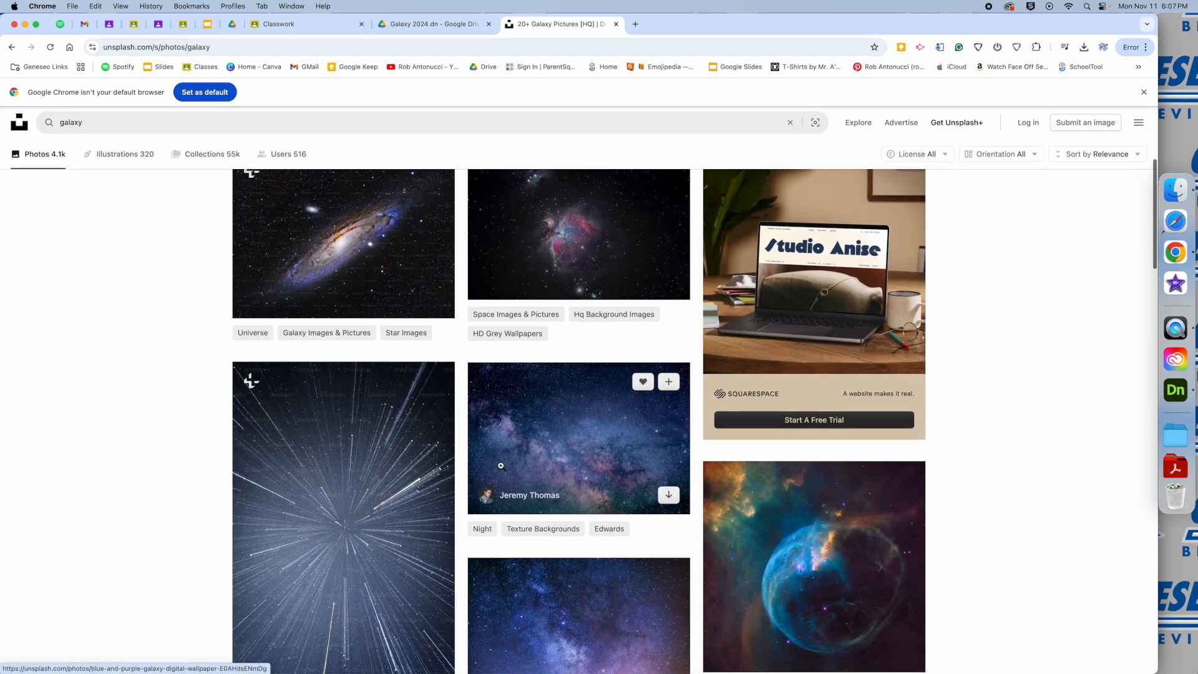
scroll(586, 469, "down", 2)
scroll(586, 469, "down", 3)
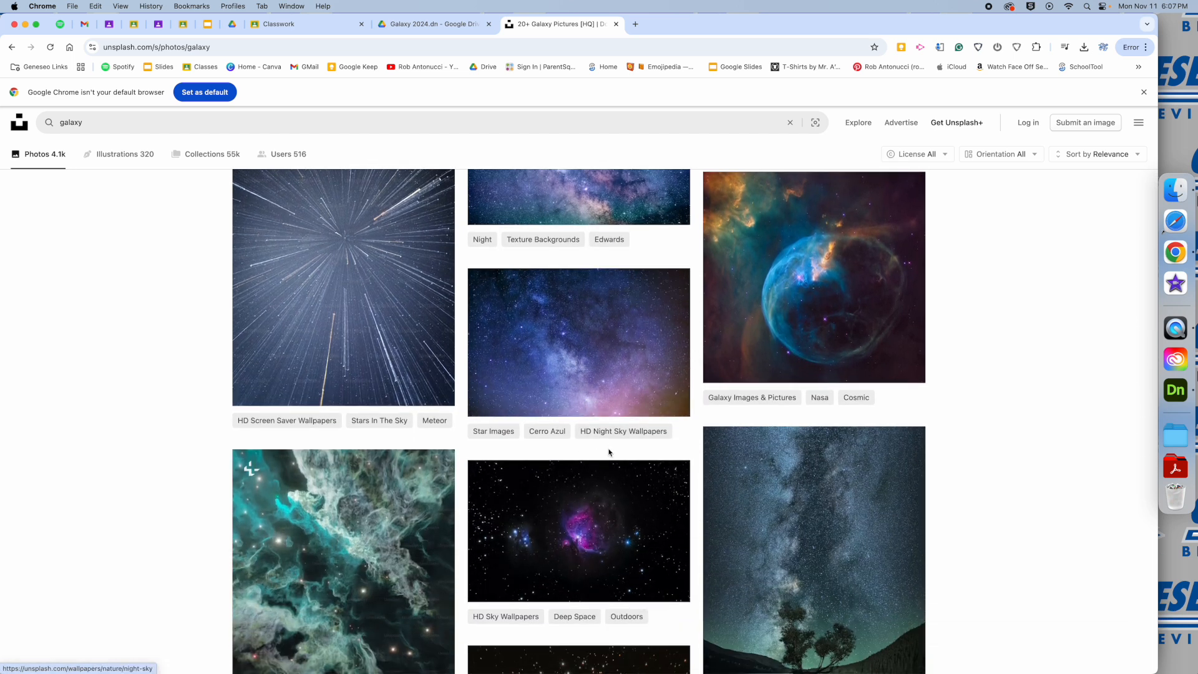
scroll(608, 448, "down", 3)
scroll(608, 447, "down", 3)
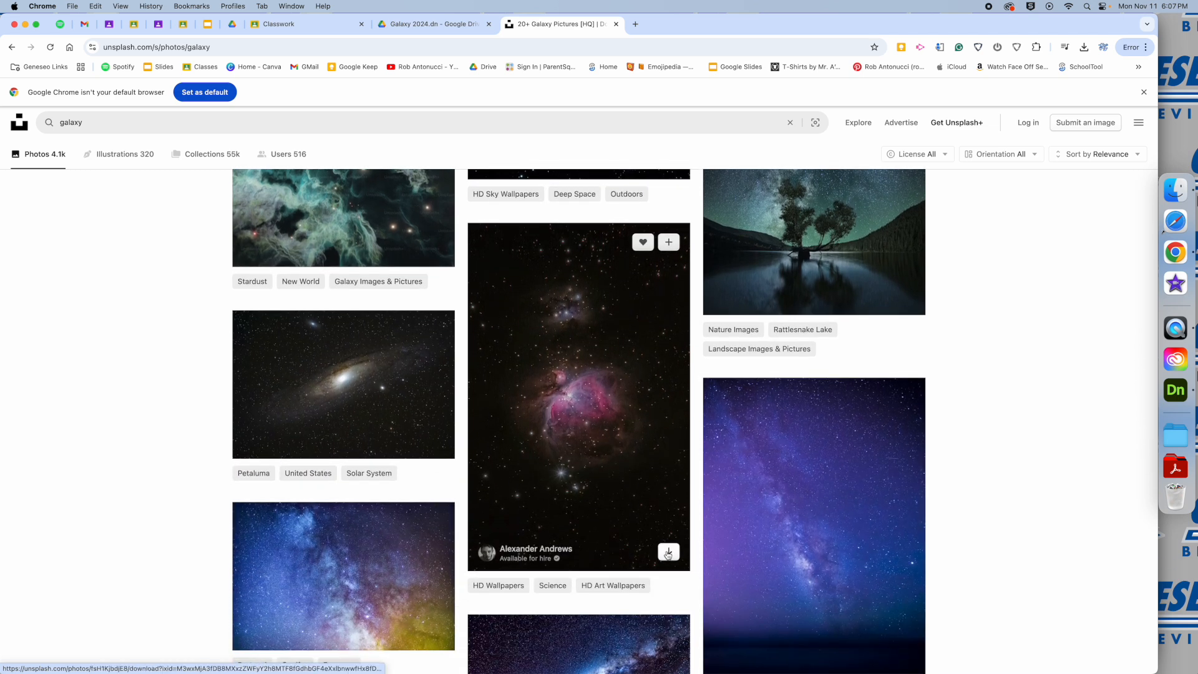
left_click(668, 552)
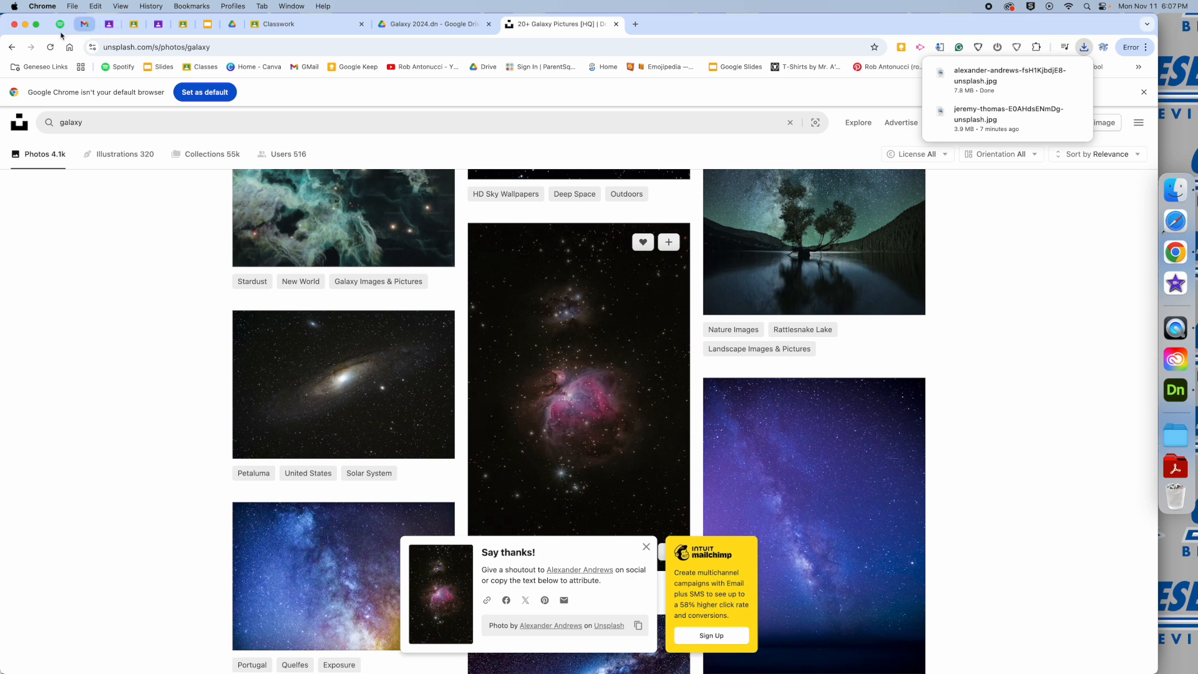
- Bring the downloaded nebula photo from Finder's Downloads folder into the empty Dimension scene as the camera background
left_click(25, 26)
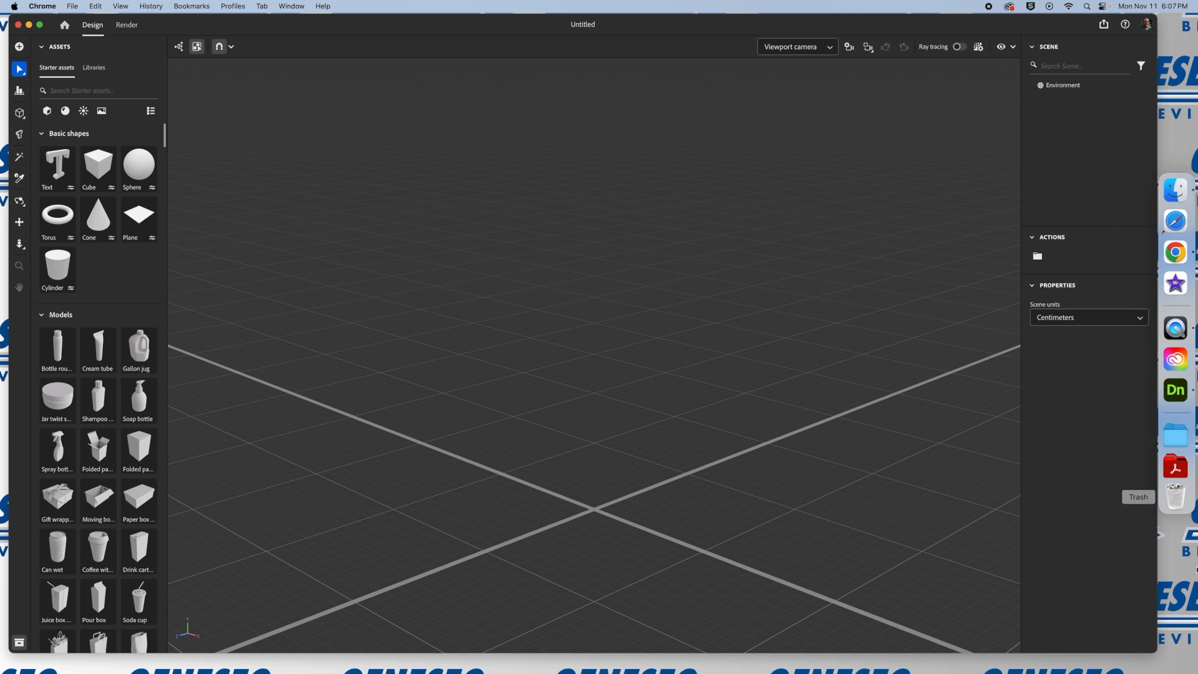
left_click(1181, 193)
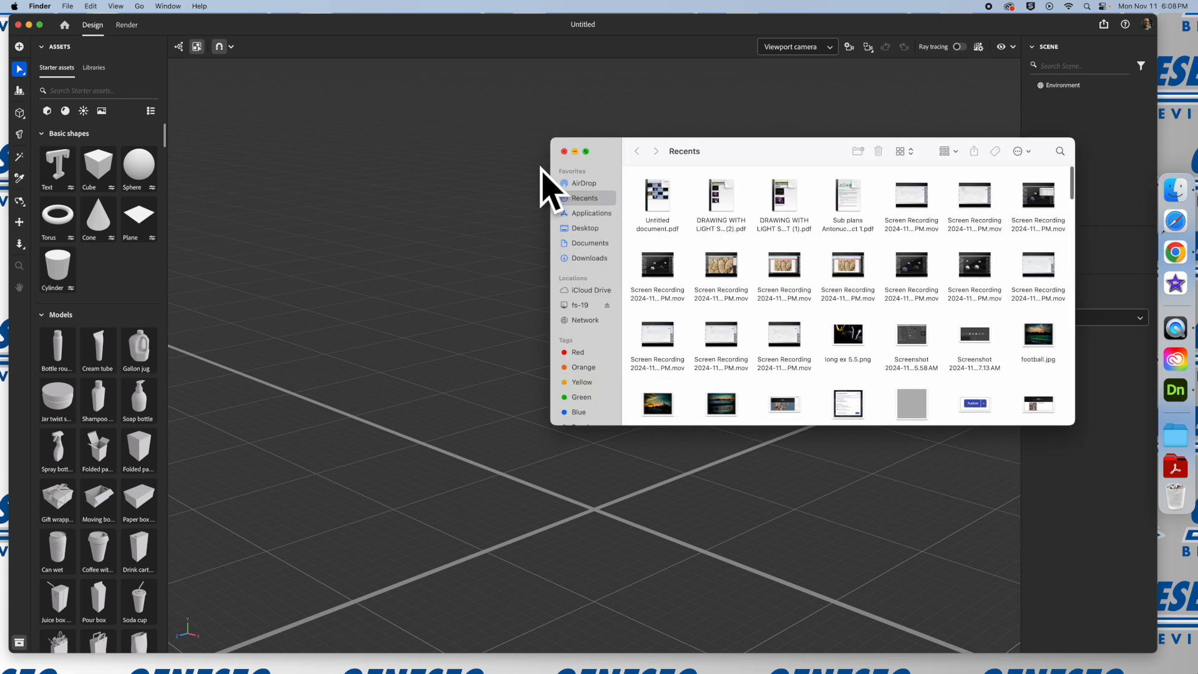
left_click(588, 214)
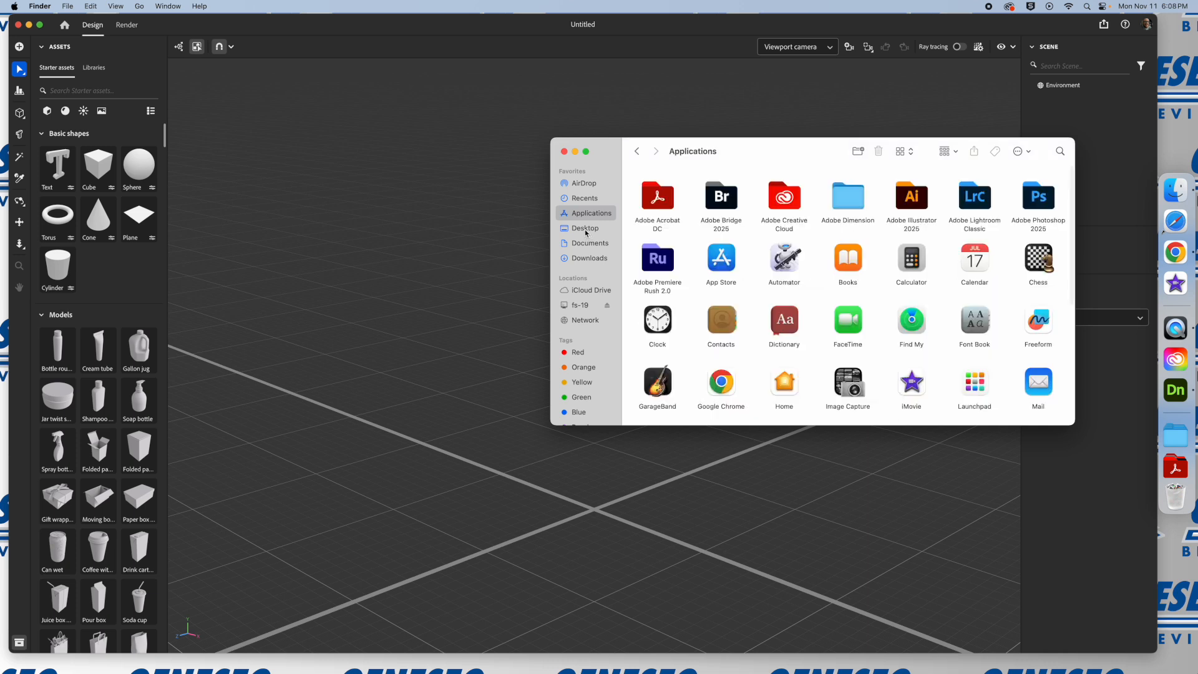
left_click(587, 229)
left_click(589, 259)
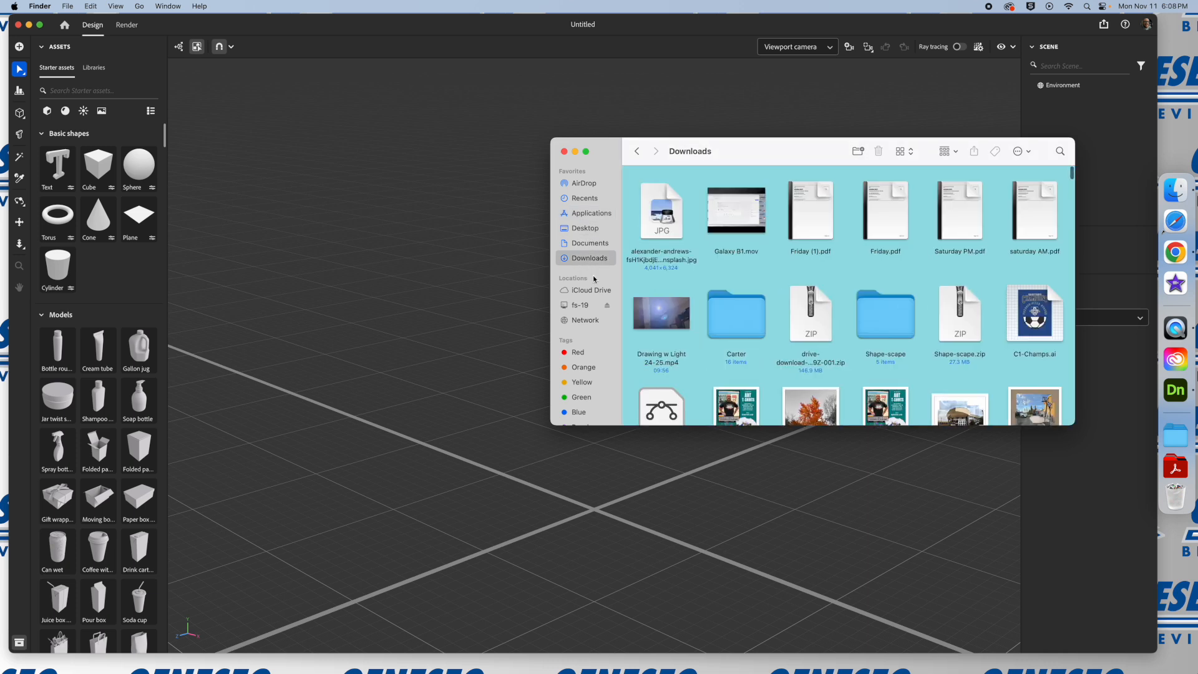
left_click(661, 211)
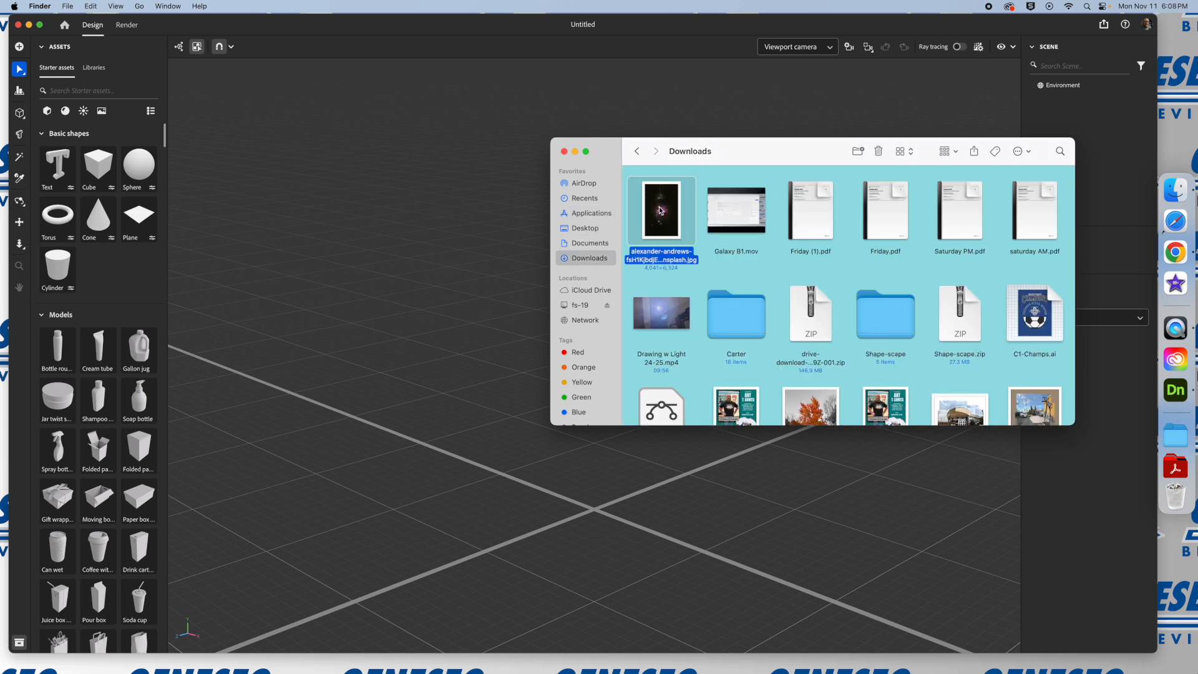
left_click_drag(663, 201, 366, 443)
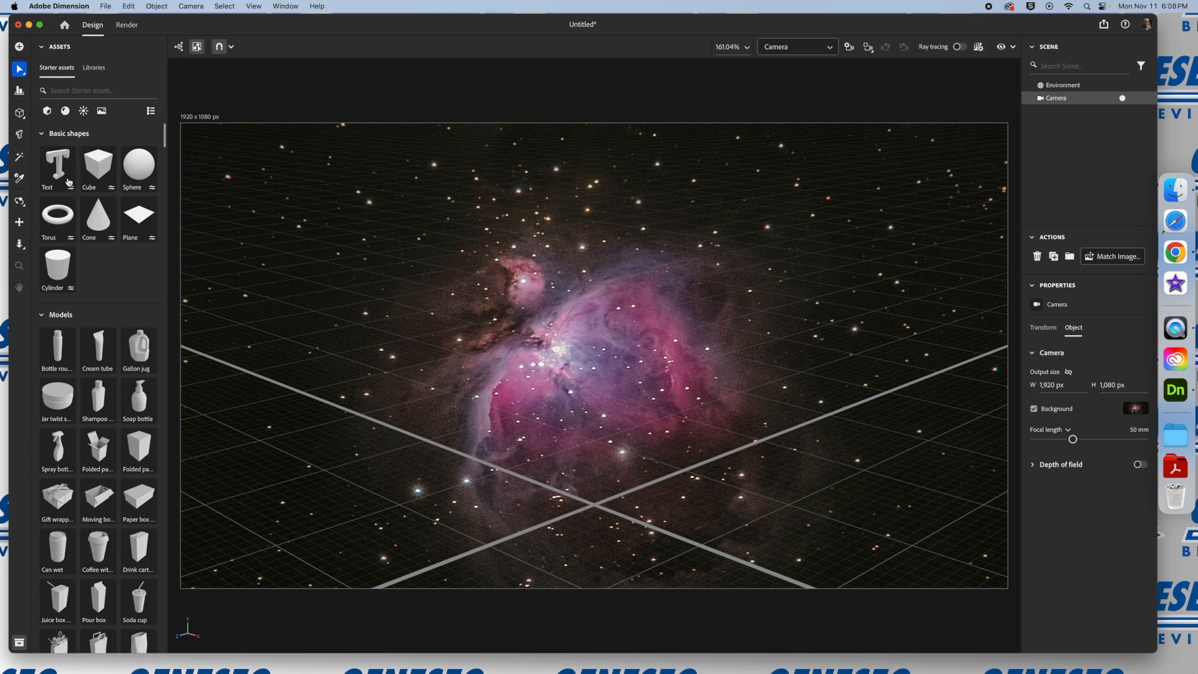
- Add five standard spheres to the scene, spreading them between the foreground and the distance in front of the nebula background
mouse_move(139, 171)
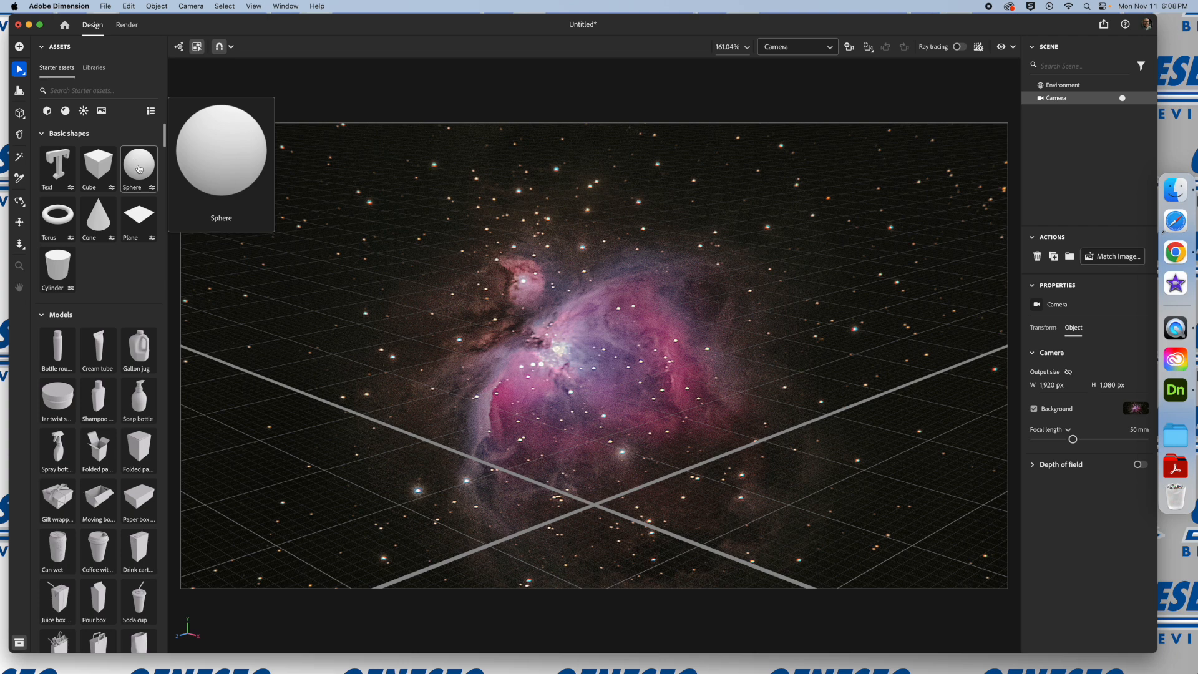
left_click(139, 167)
left_click_drag(139, 170, 287, 501)
left_click_drag(295, 492, 311, 487)
left_click_drag(142, 165, 602, 499)
left_click_drag(618, 409, 989, 247)
left_click_drag(138, 165, 680, 131)
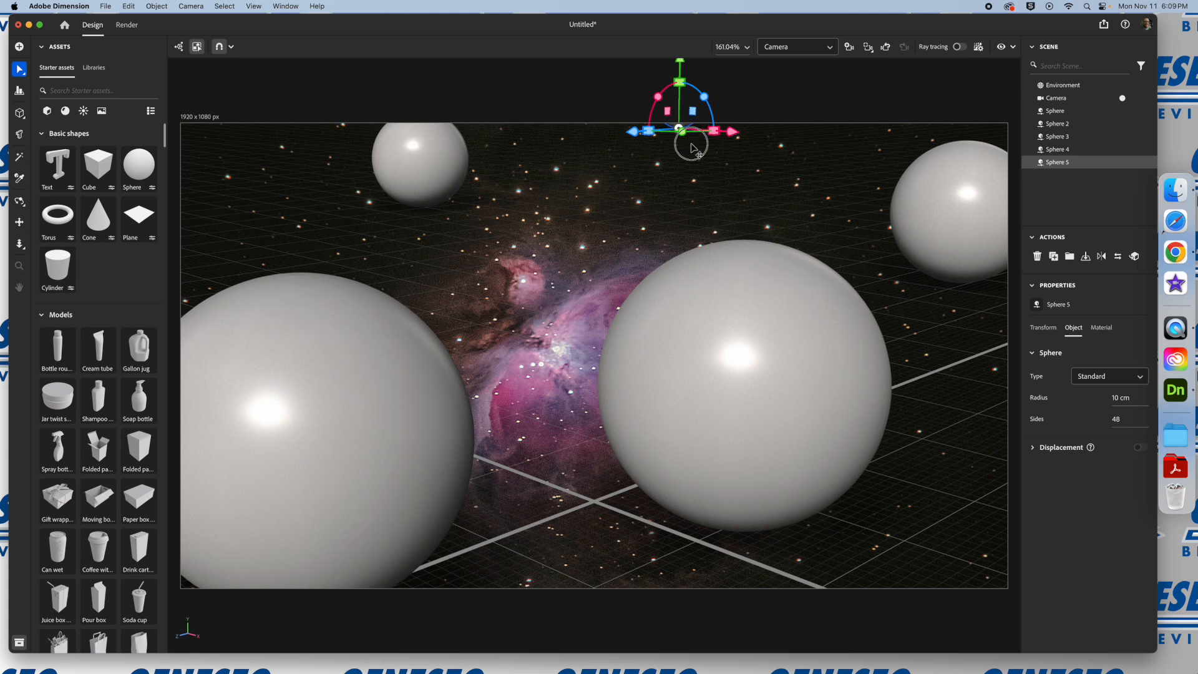
- Move the sphere at the top edge partly into the frame and push the upper-left sphere farther back so it appears smaller
left_click_drag(689, 145, 697, 167)
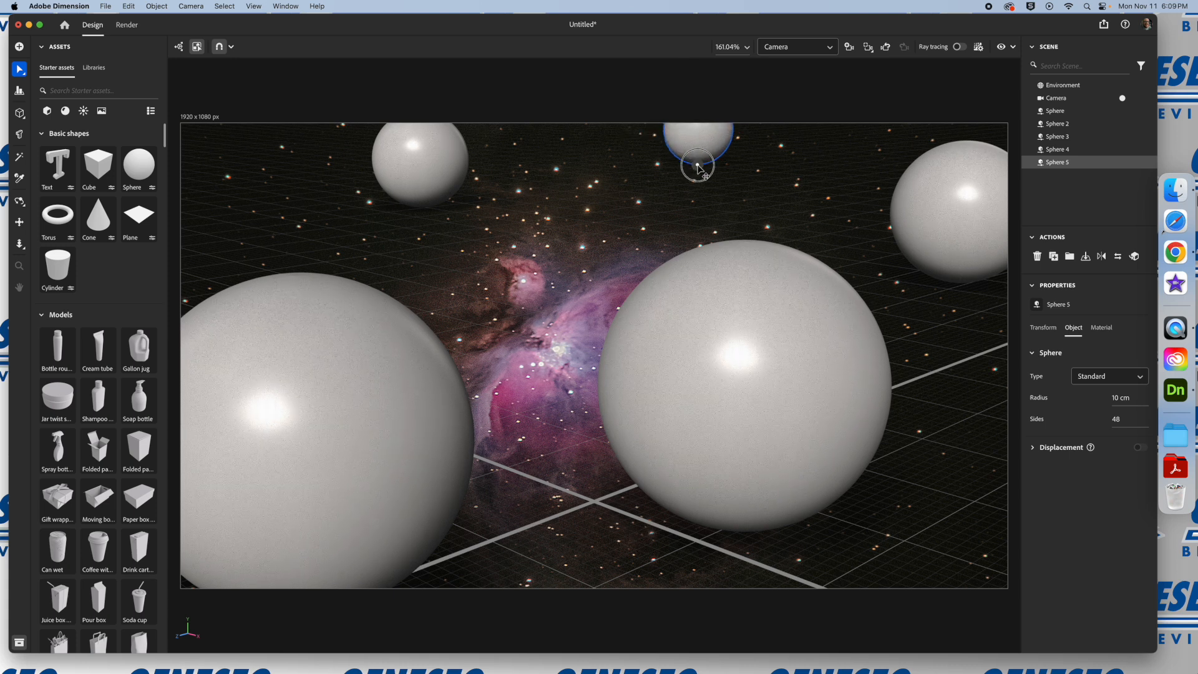
left_click(430, 164)
left_click_drag(420, 162, 433, 182)
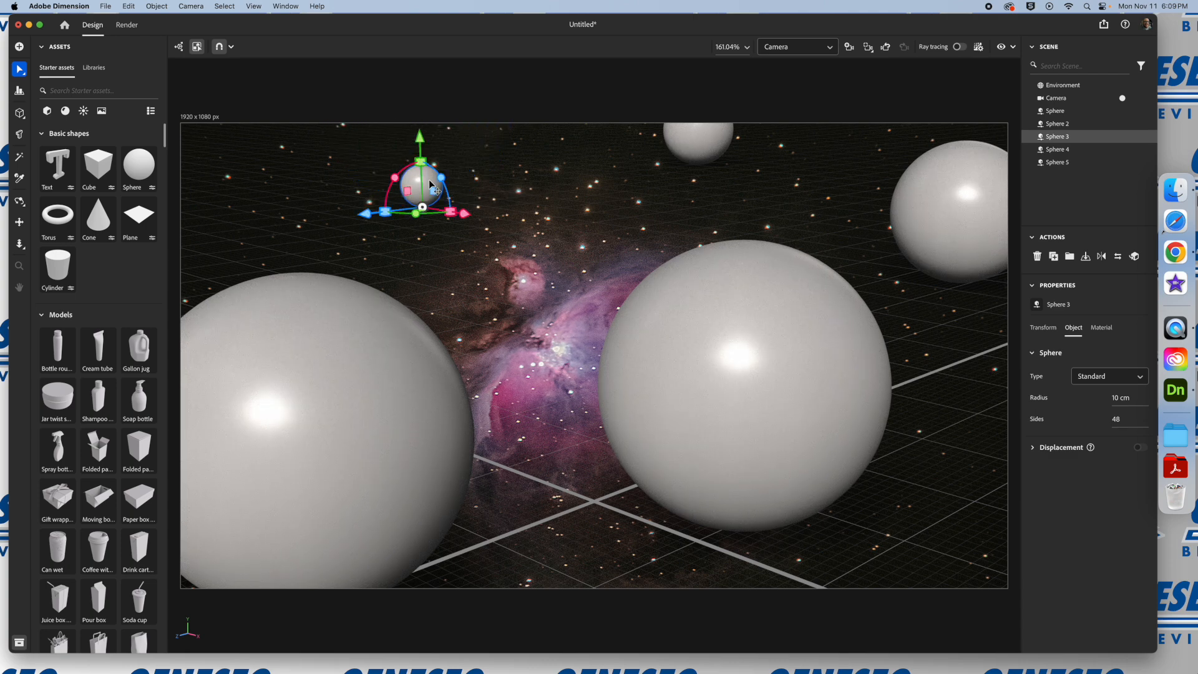
left_click(528, 175)
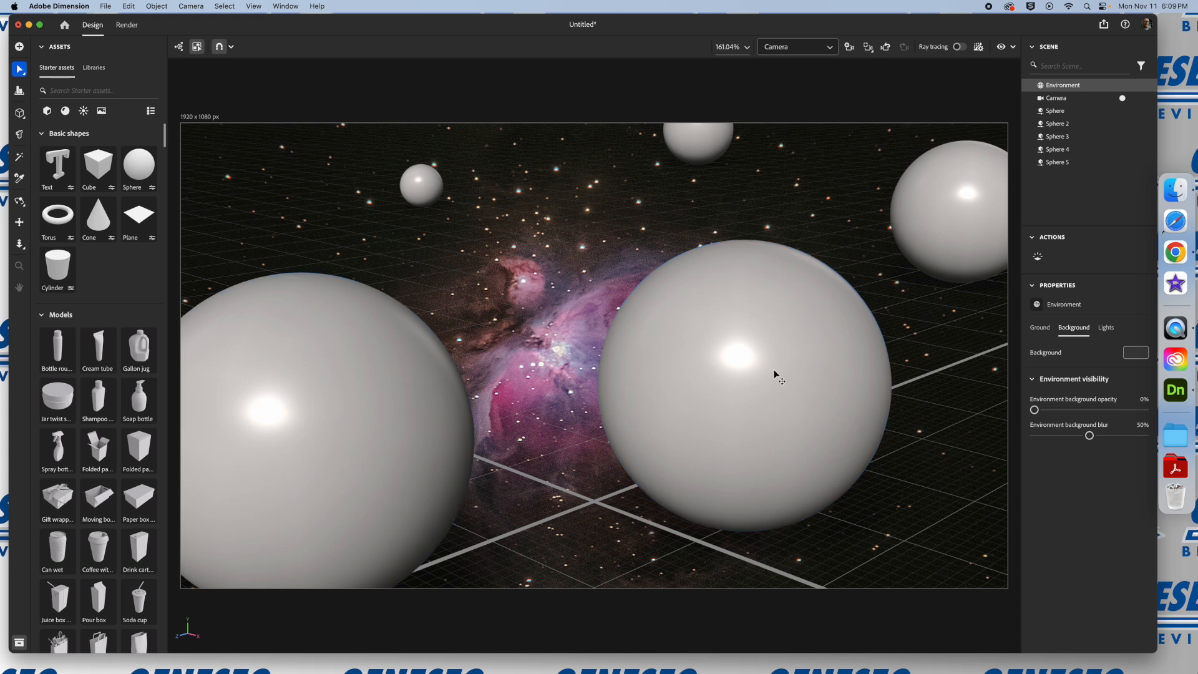
- Apply the Brown Cork material to the large sphere in the lower-left foreground
left_click(252, 370)
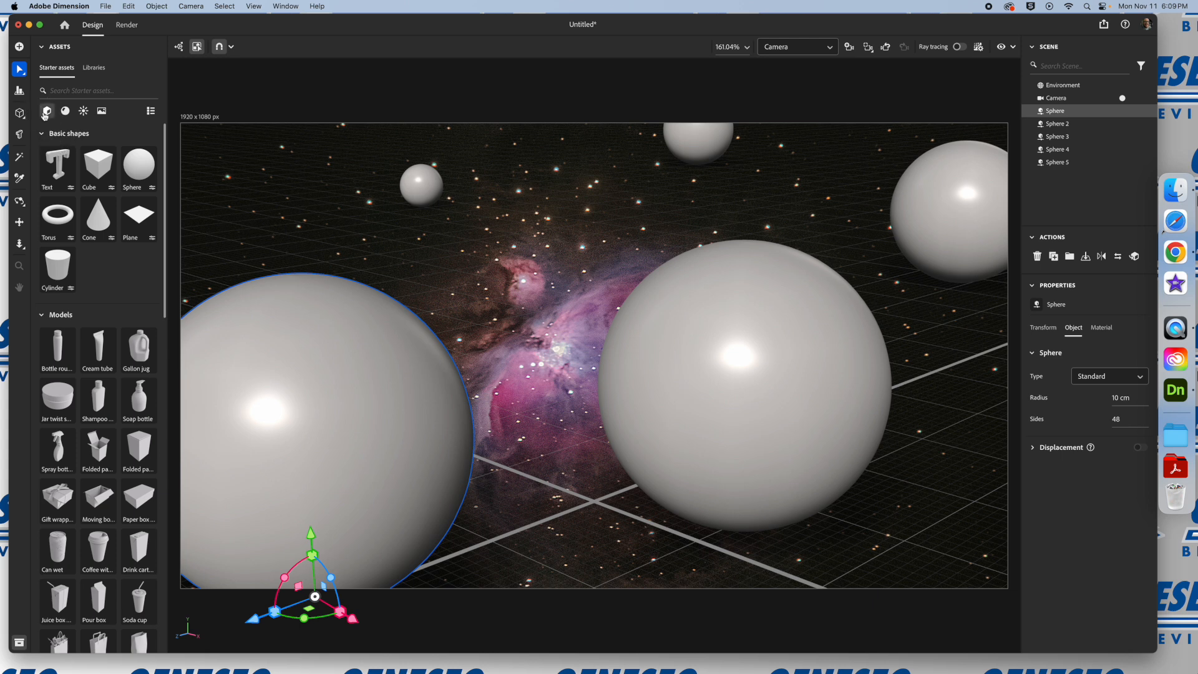
left_click(64, 112)
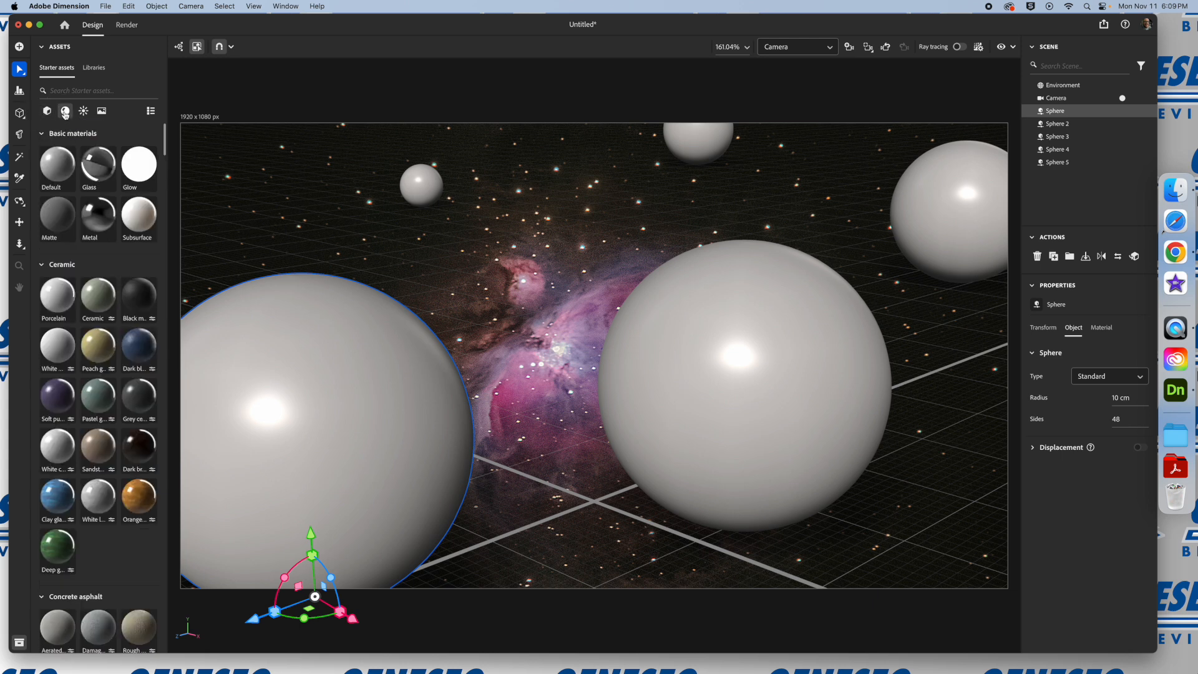
scroll(100, 345, "down", 15)
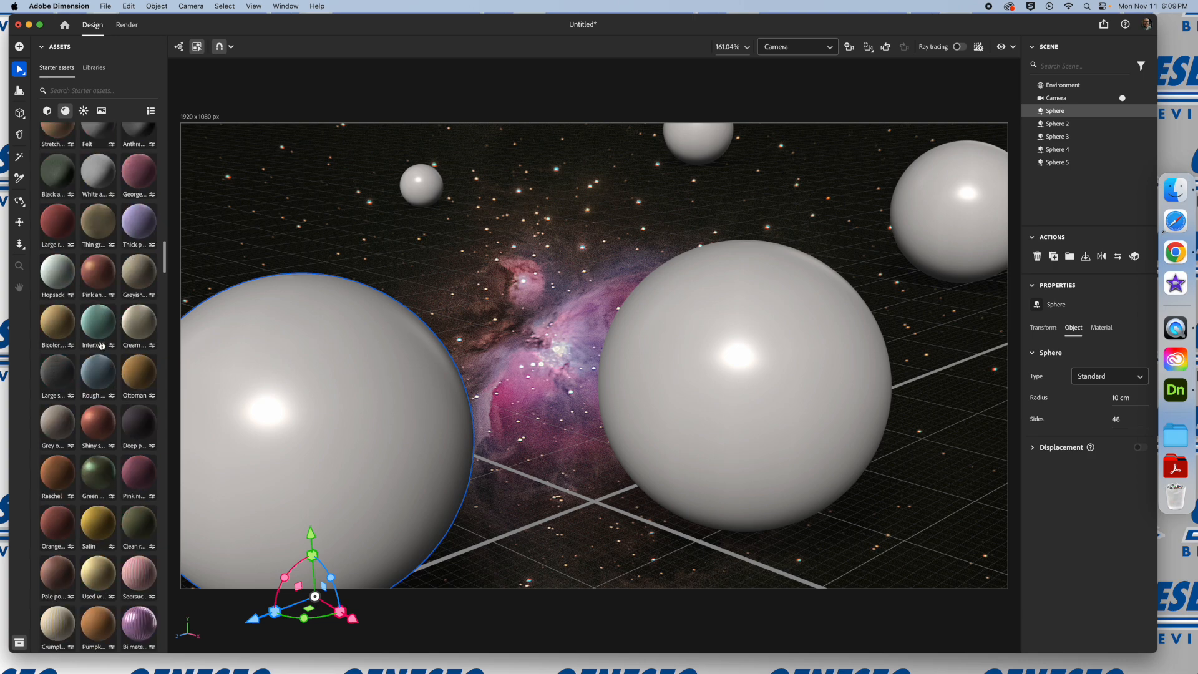
scroll(100, 345, "down", 15)
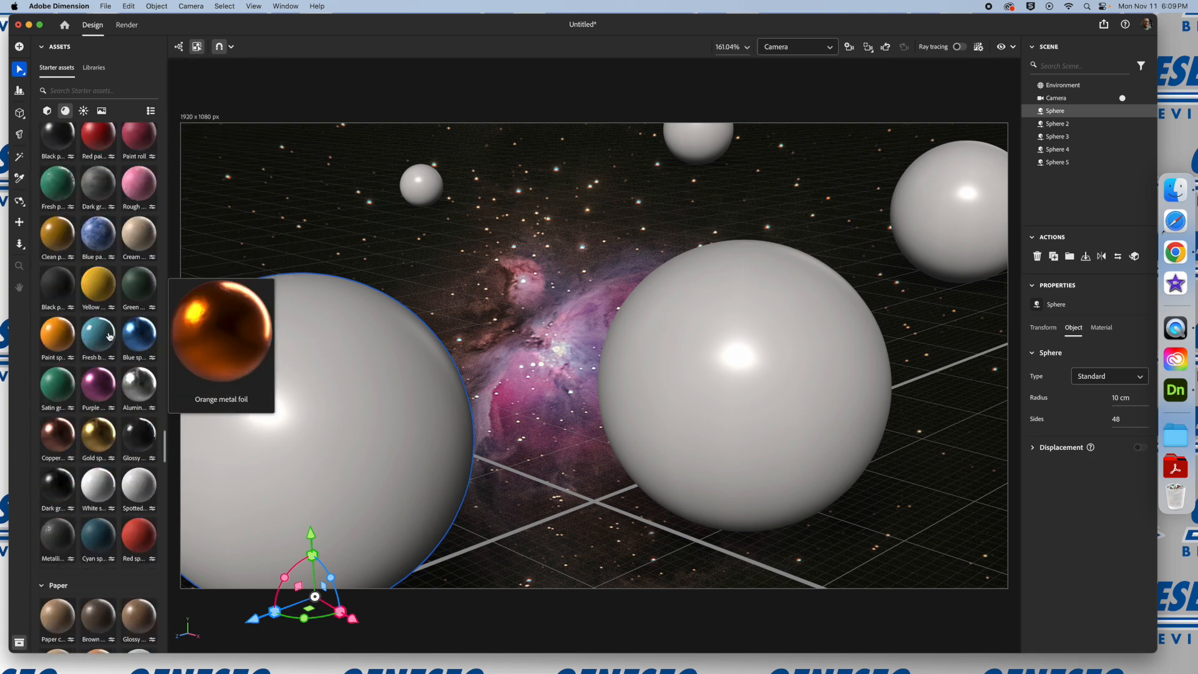
scroll(110, 336, "down", 15)
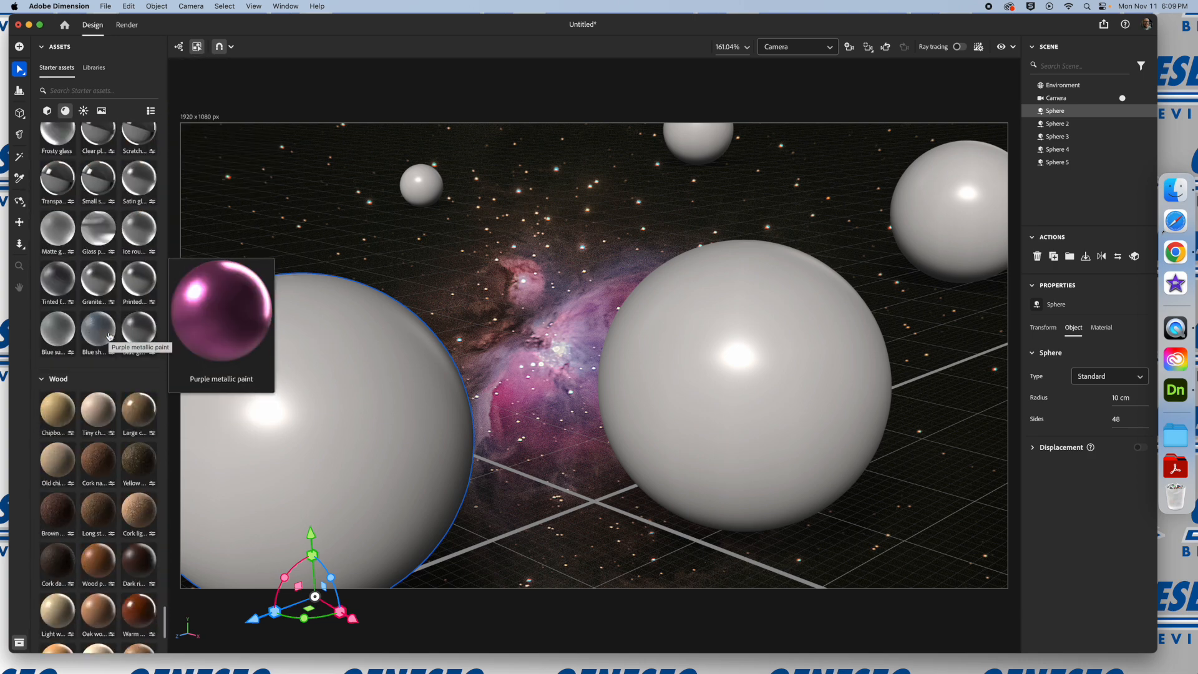
scroll(109, 337, "down", 5)
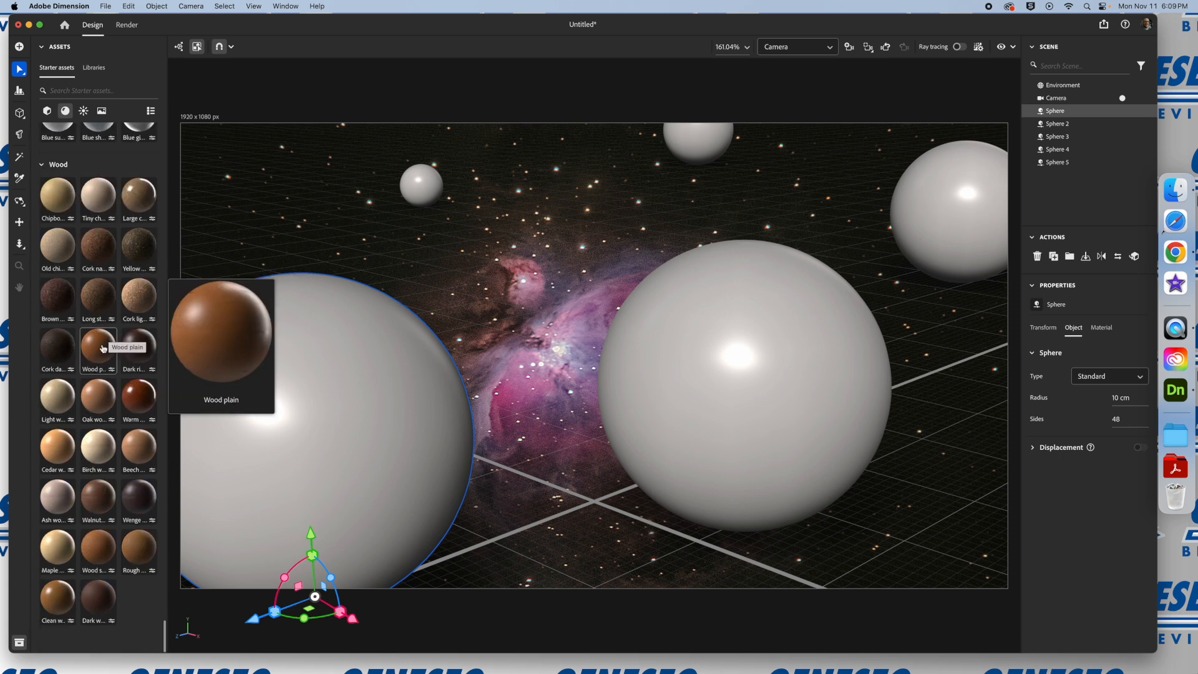
mouse_move(57, 353)
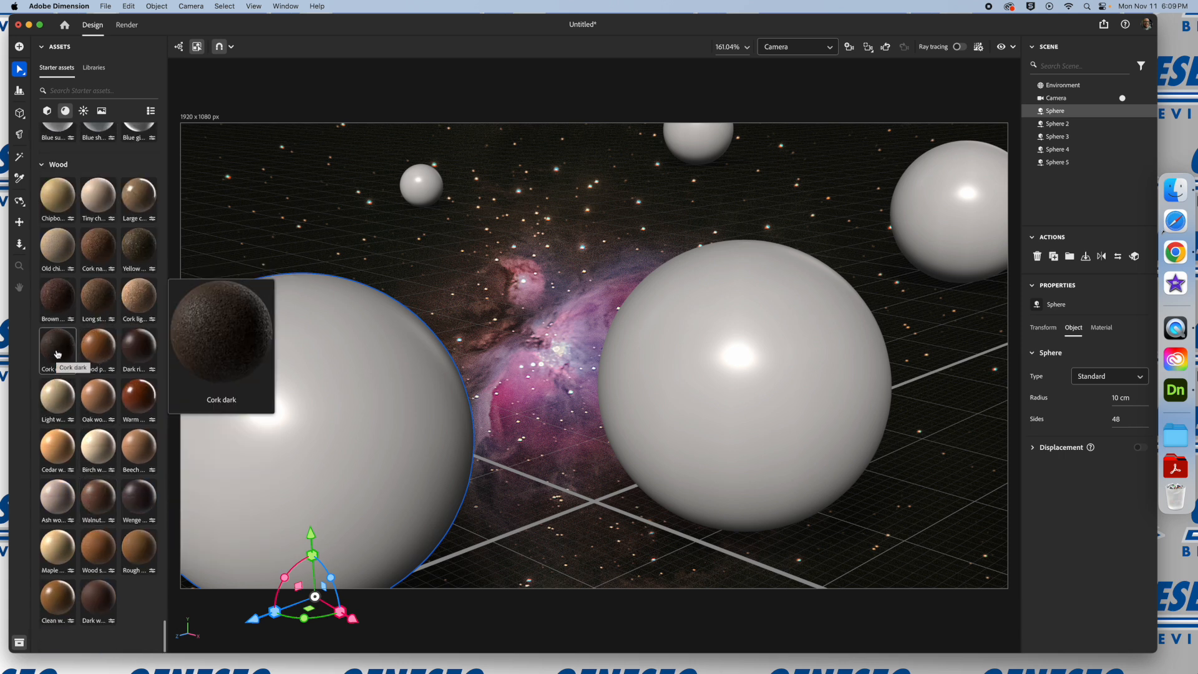
mouse_move(50, 298)
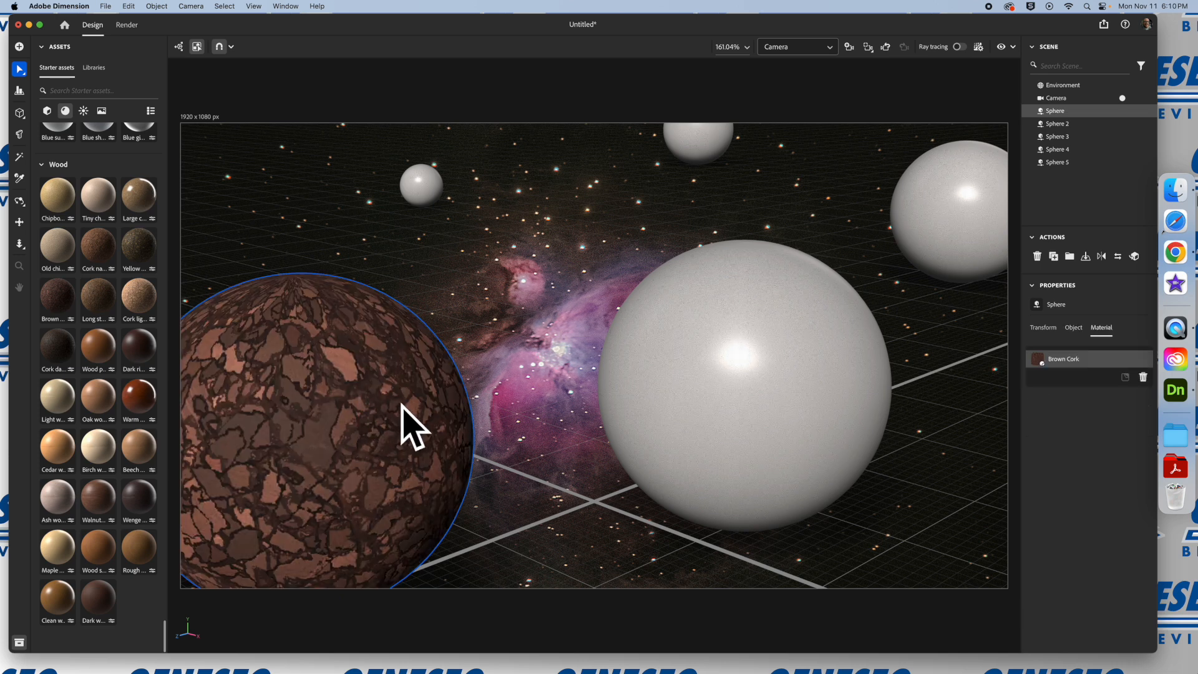
- Apply the sand stone strata material from the Stone category to the large sphere right of the nebula
left_click(713, 360)
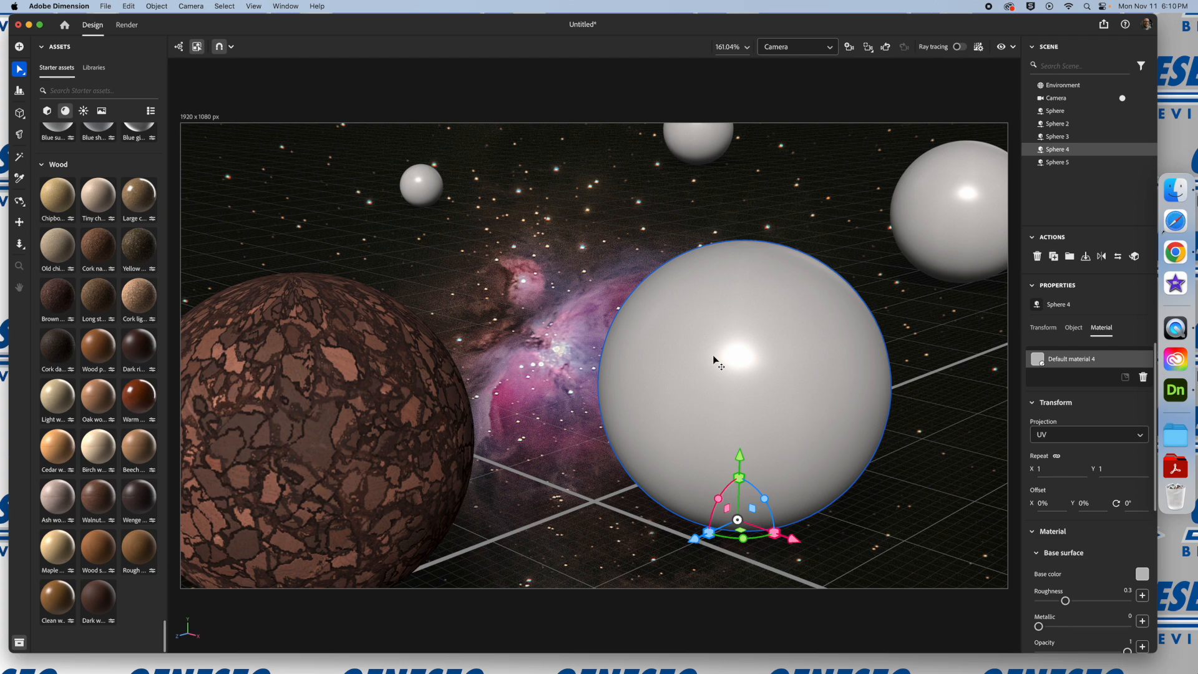
scroll(114, 302, "down", 10)
scroll(113, 302, "up", 3)
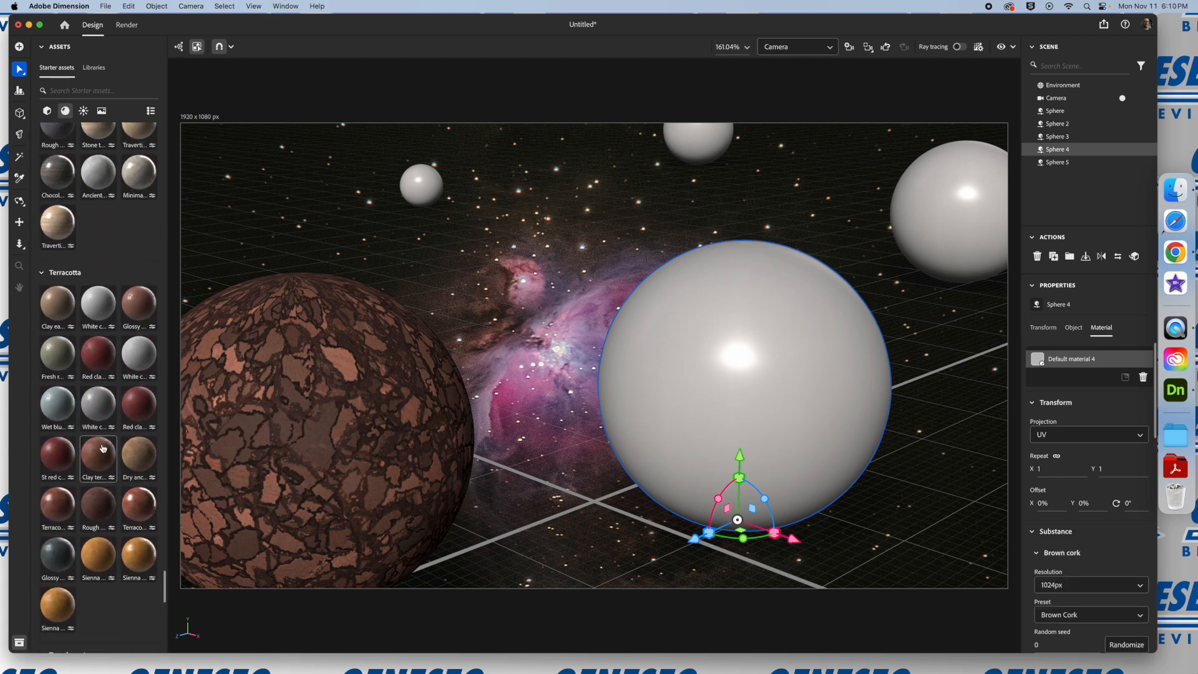
mouse_move(103, 449)
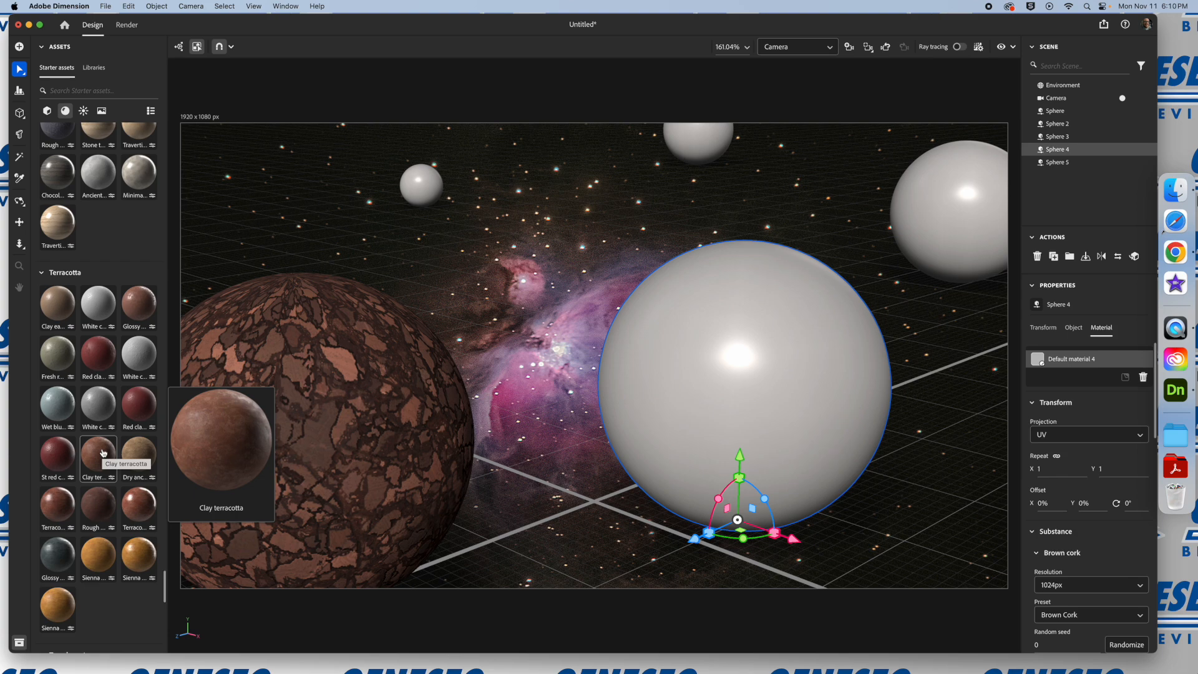
scroll(103, 453, "up", 15)
mouse_move(45, 443)
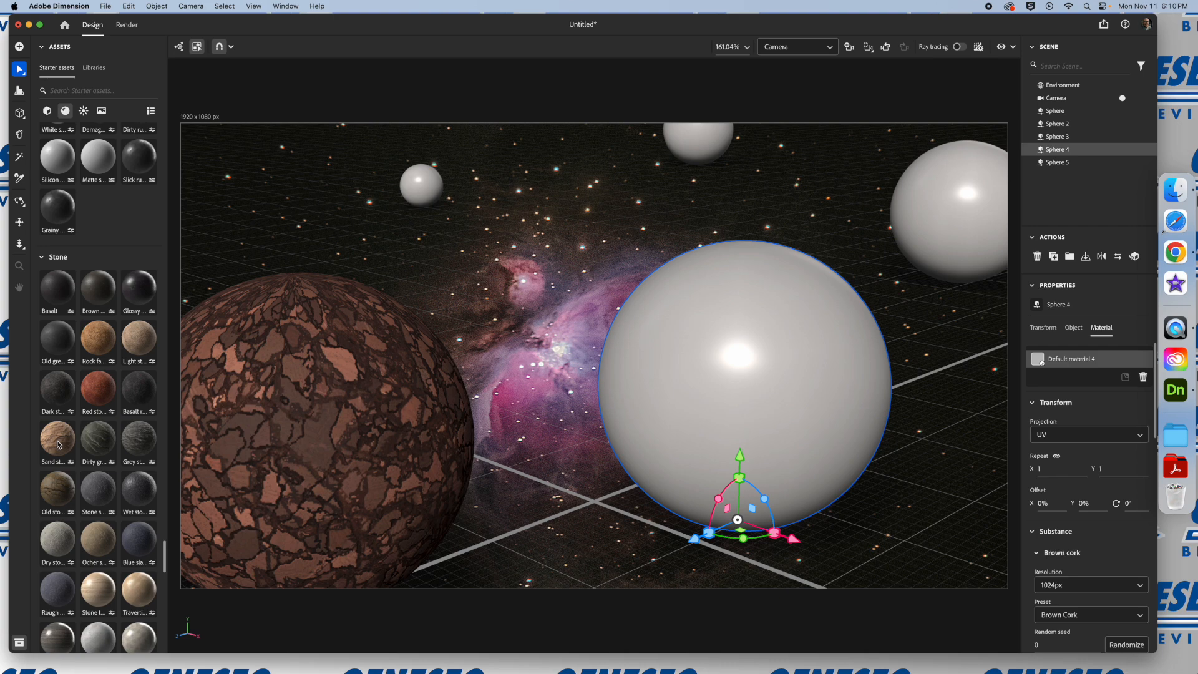
left_click(58, 444)
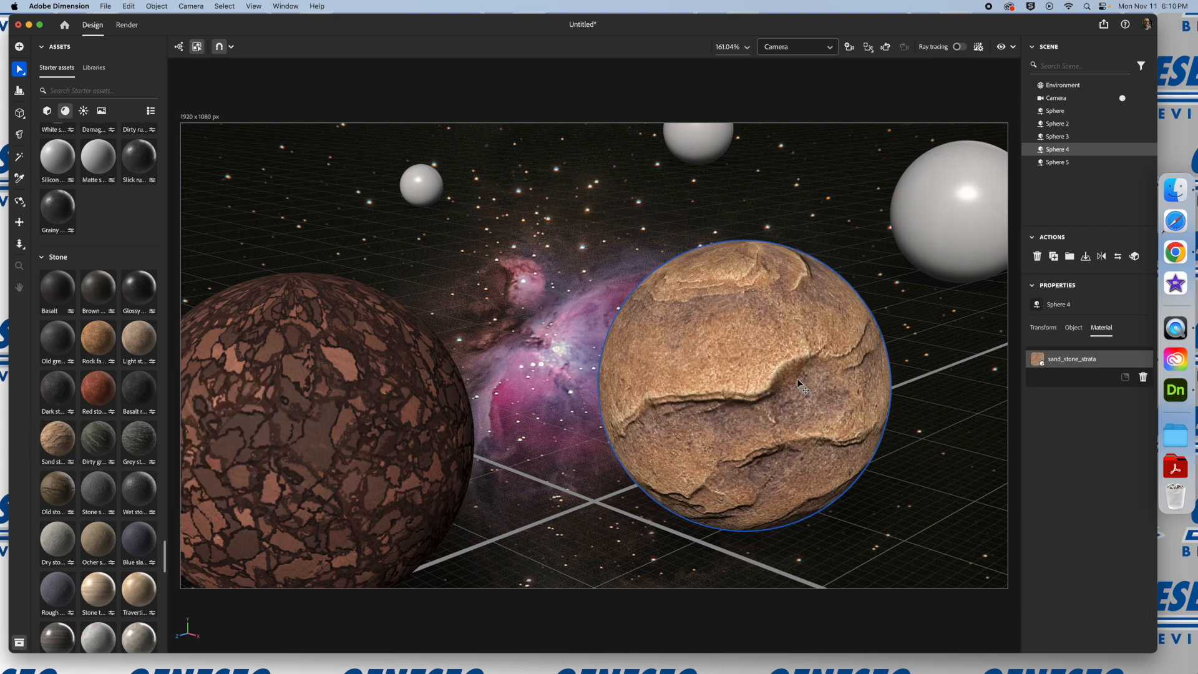
- Apply the Strong folded metal material to the sphere at the right edge of the scene
left_click(968, 205)
scroll(133, 357, "up", 15)
scroll(111, 351, "up", 5)
mouse_move(99, 392)
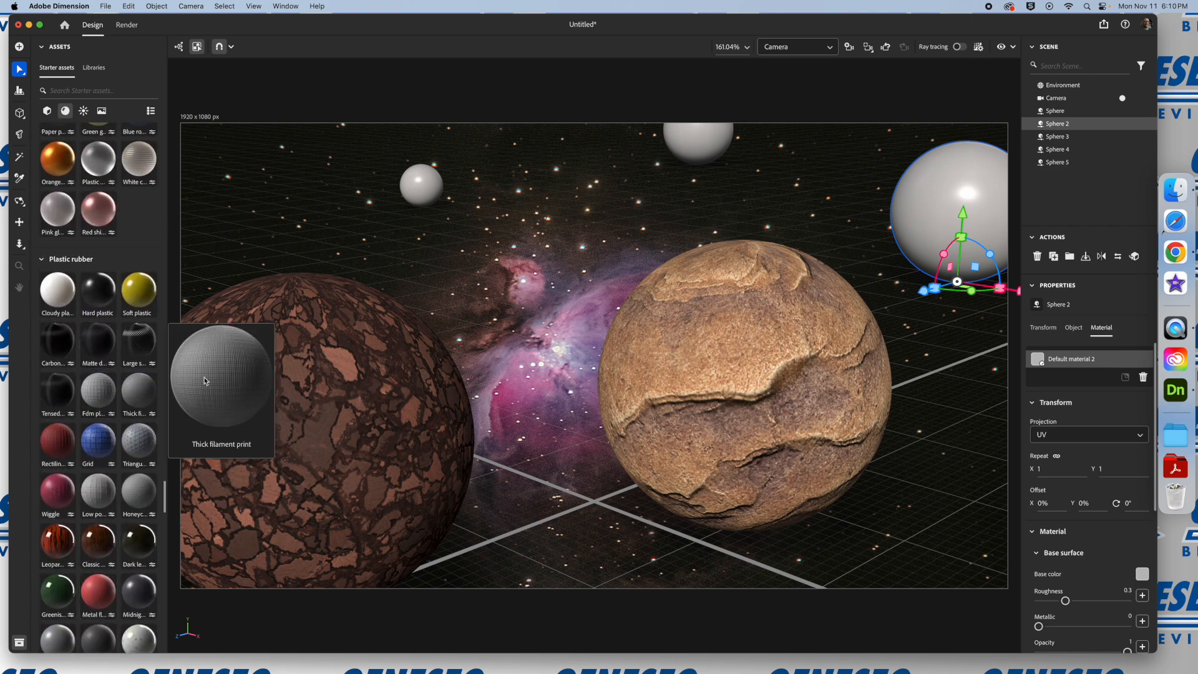
scroll(110, 385, "up", 10)
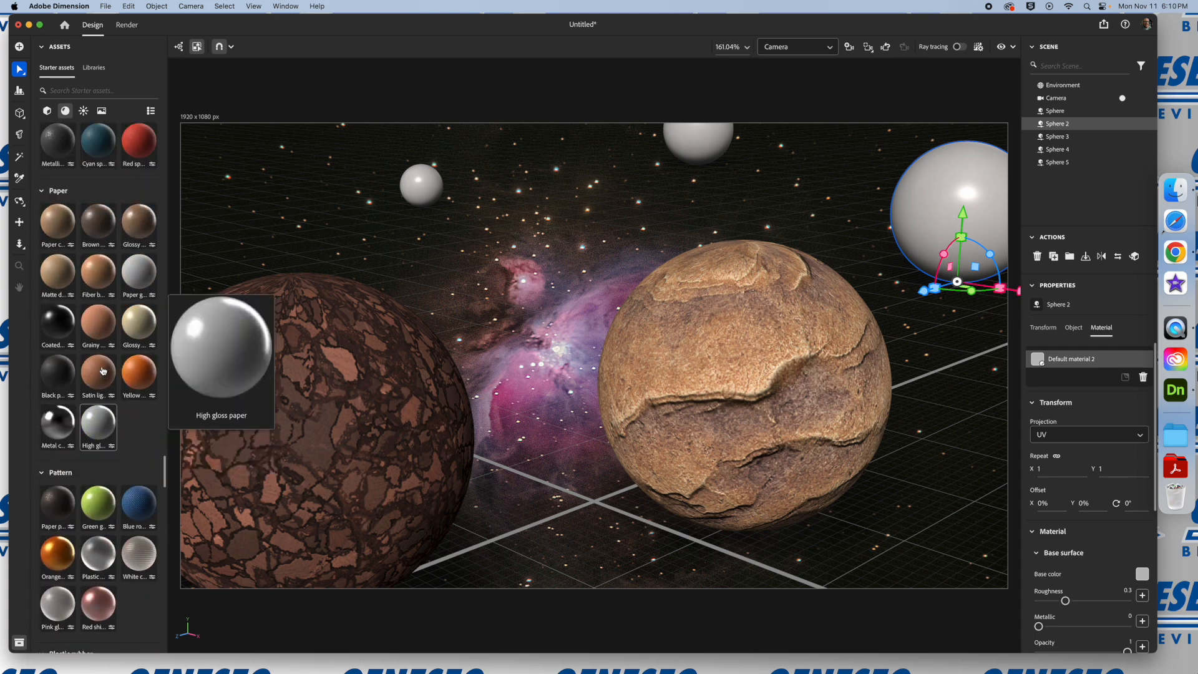
scroll(103, 370, "up", 3)
scroll(107, 369, "up", 11)
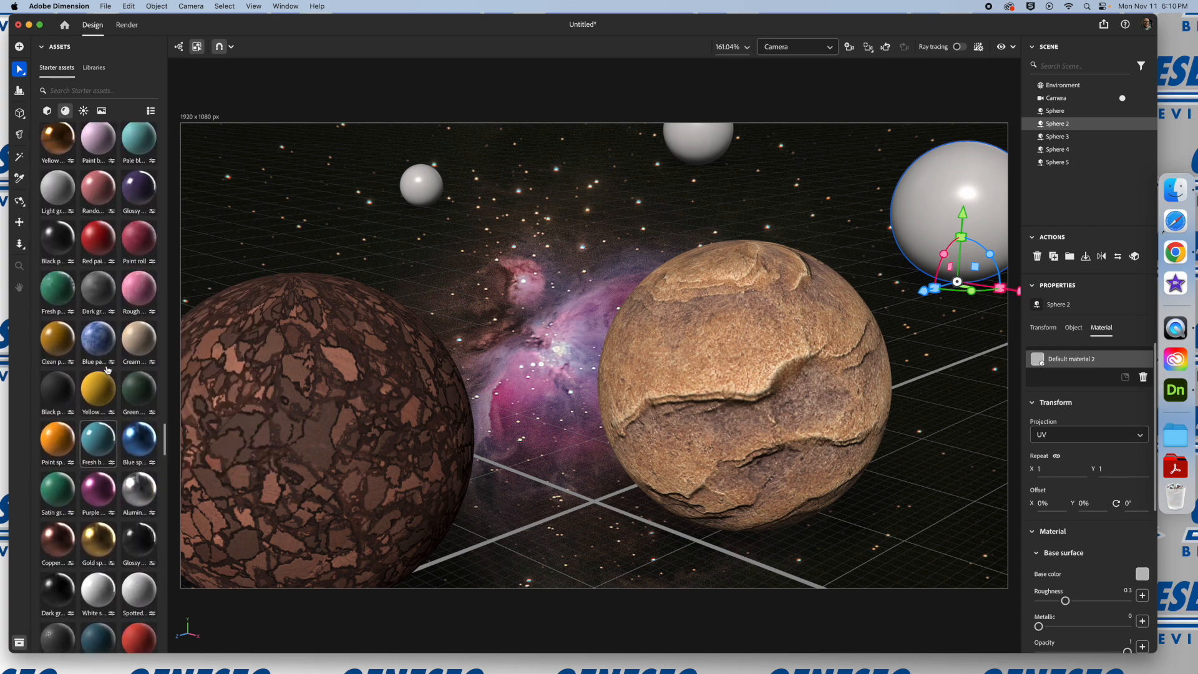
scroll(107, 369, "up", 10)
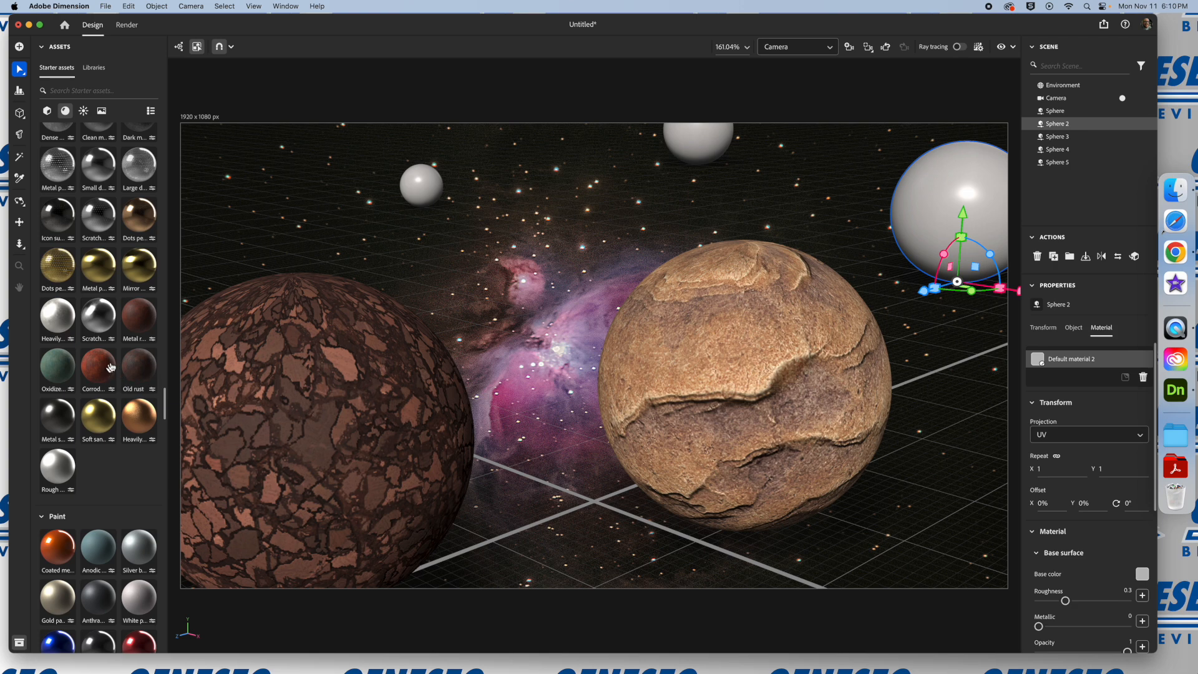
scroll(98, 340, "up", 4)
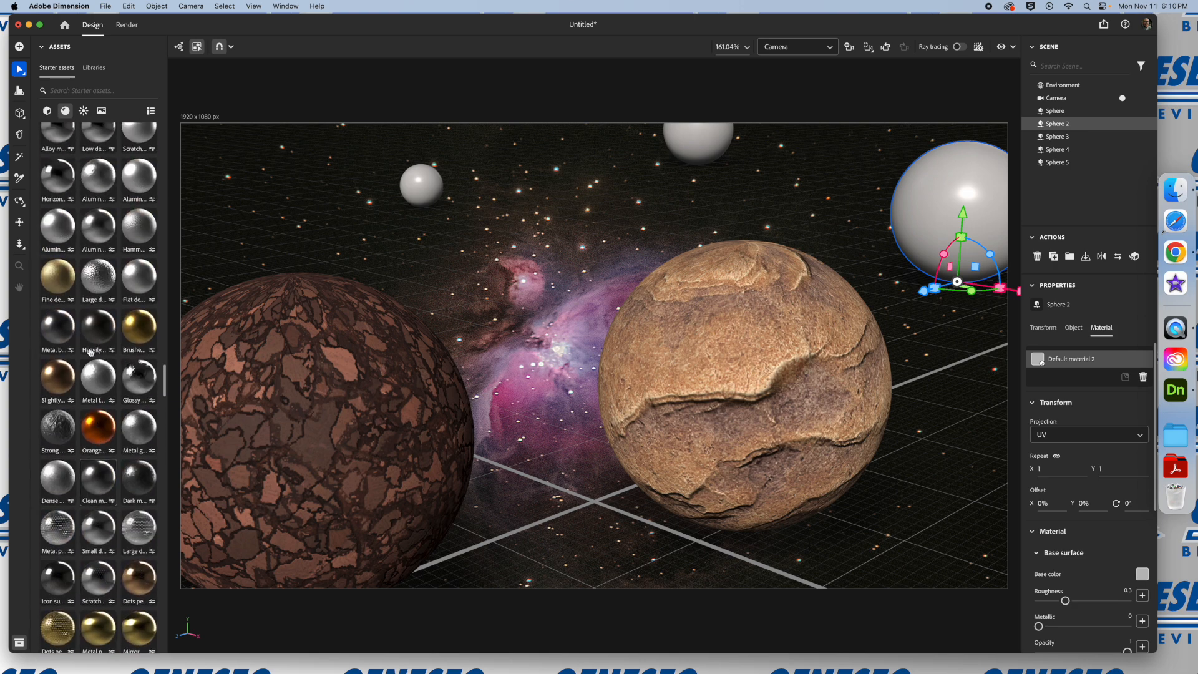
left_click(62, 427)
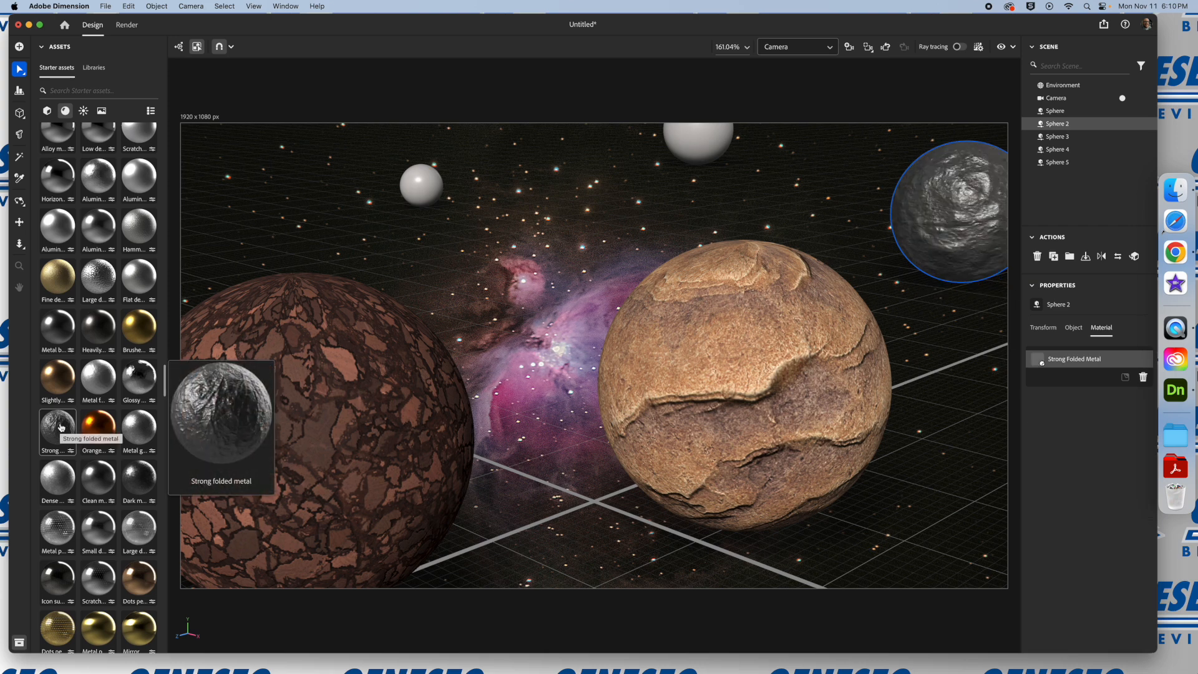
- Apply the olive-yellow patterned leather material to the sphere cut off by the top edge of the frame
left_click(693, 141)
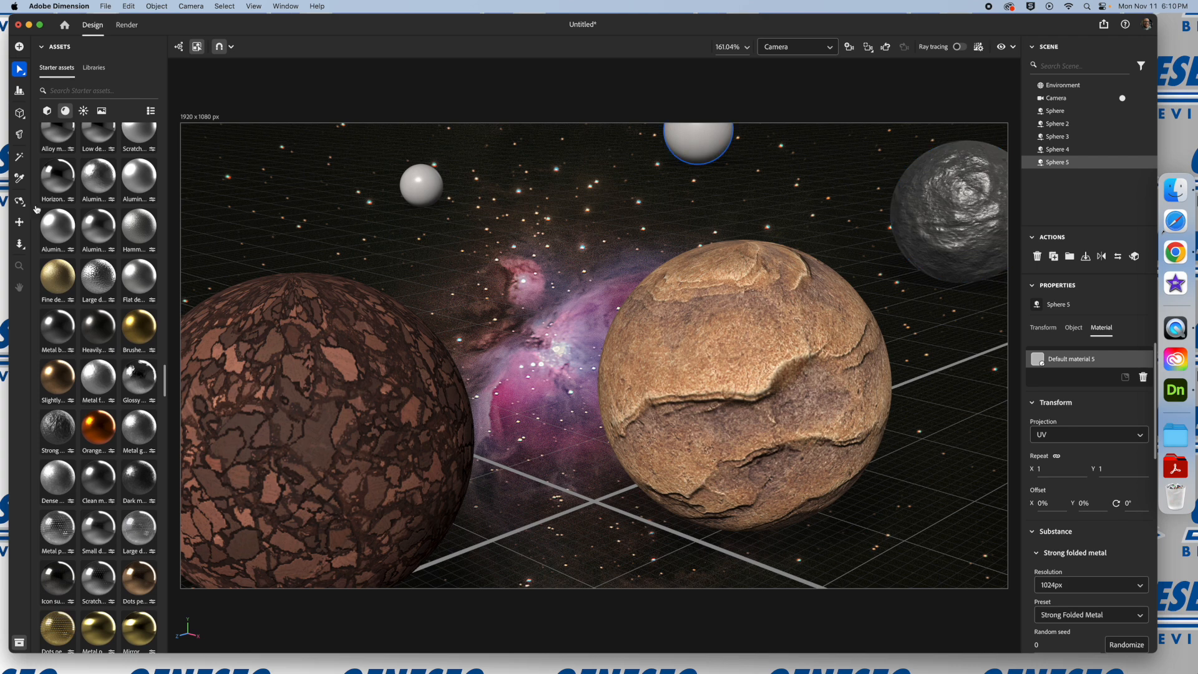
scroll(75, 213, "up", 10)
scroll(75, 213, "up", 8)
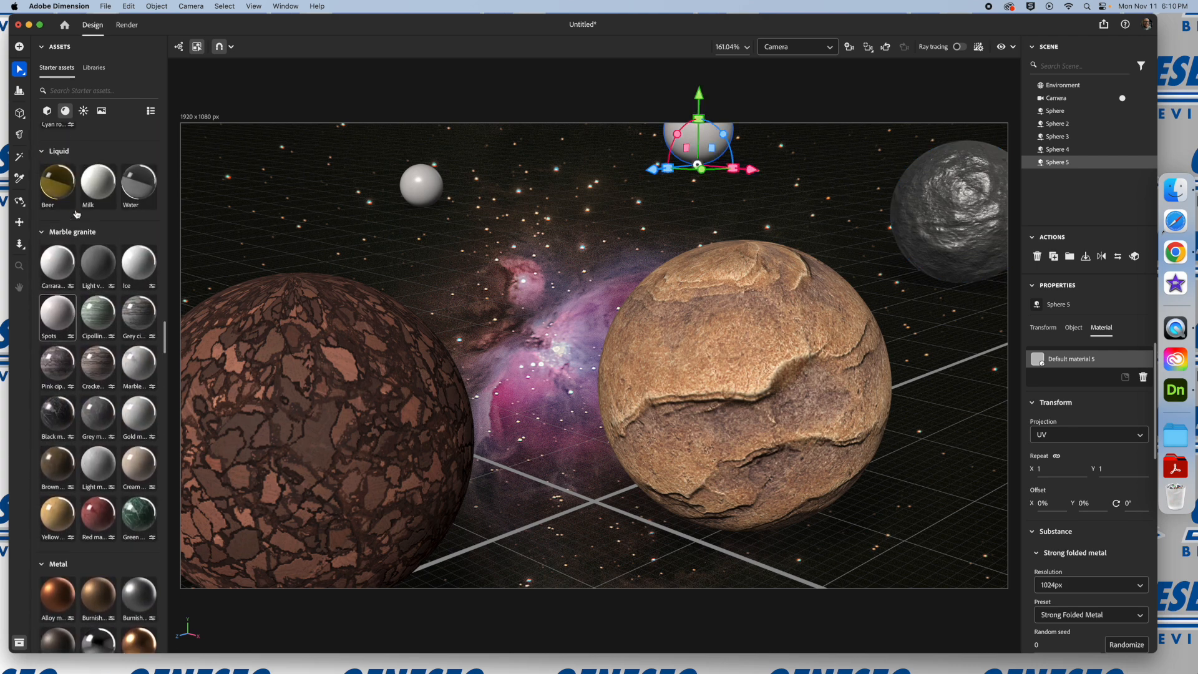
scroll(77, 213, "up", 6)
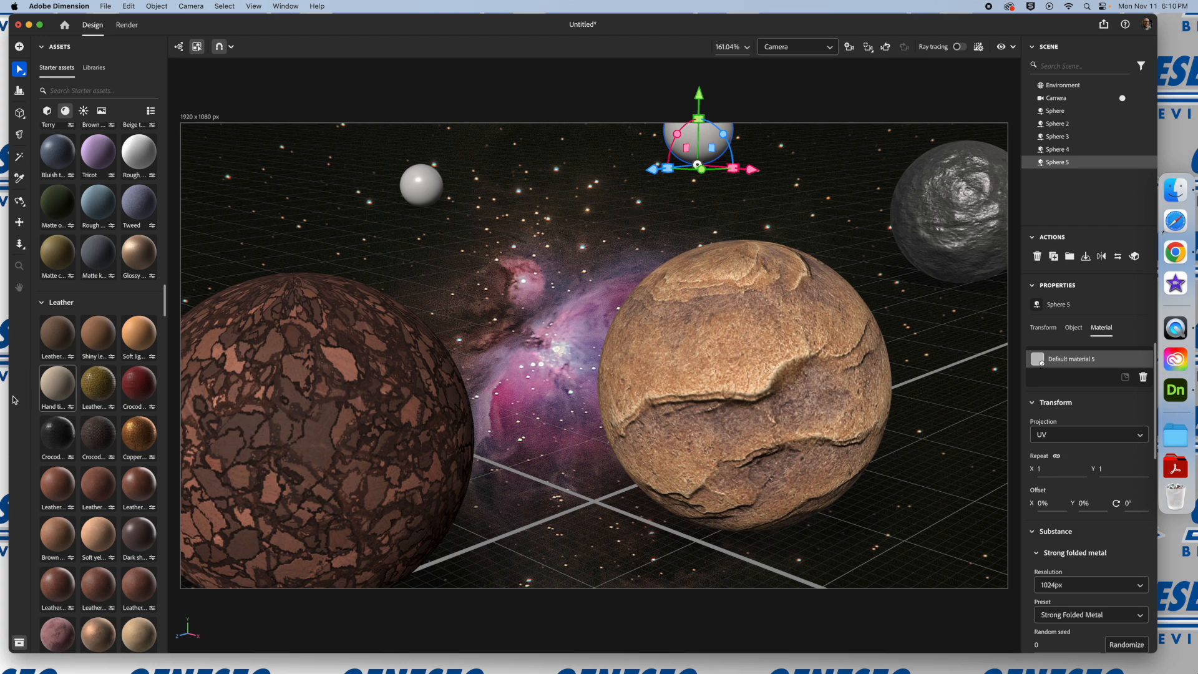
left_click(101, 391)
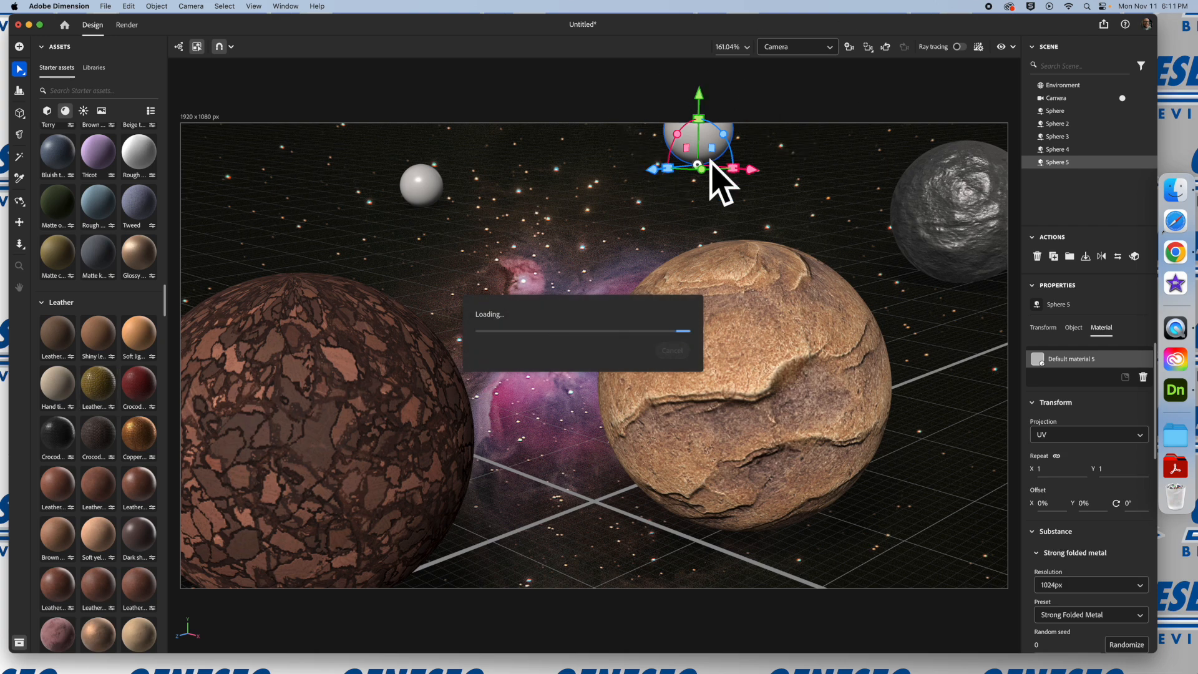
- Apply the Asphalt Rough material from the Concrete asphalt category to the small sphere above the nebula
left_click(424, 187)
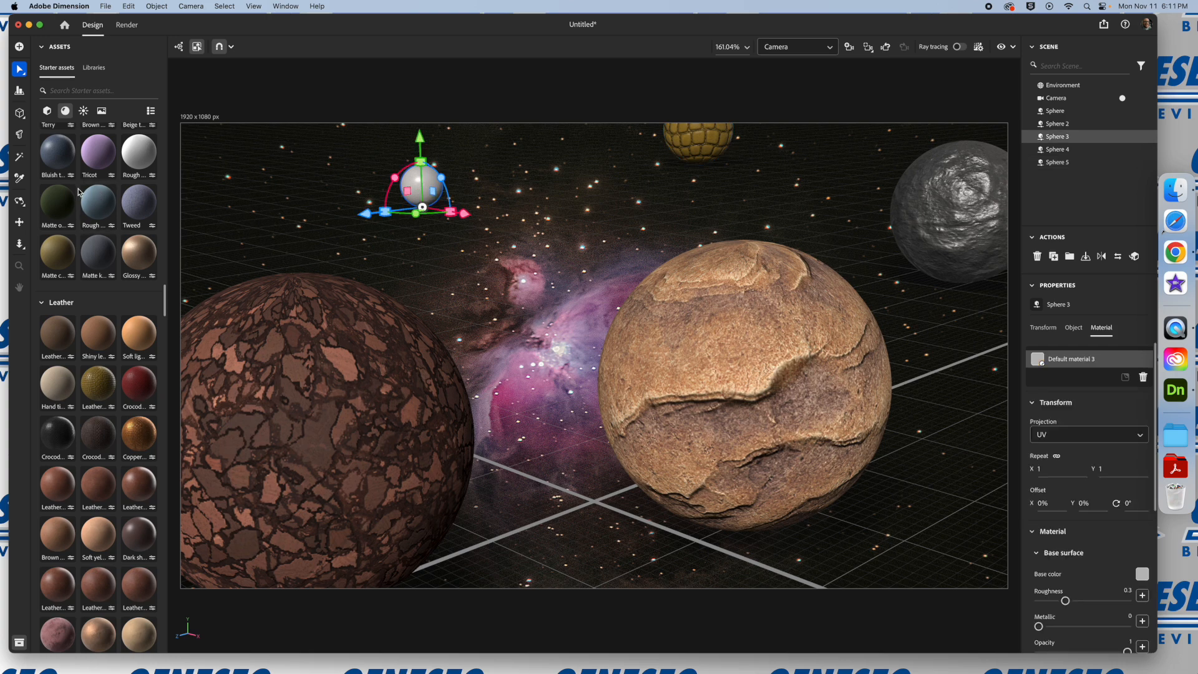
scroll(79, 192, "up", 3)
scroll(88, 191, "up", 9)
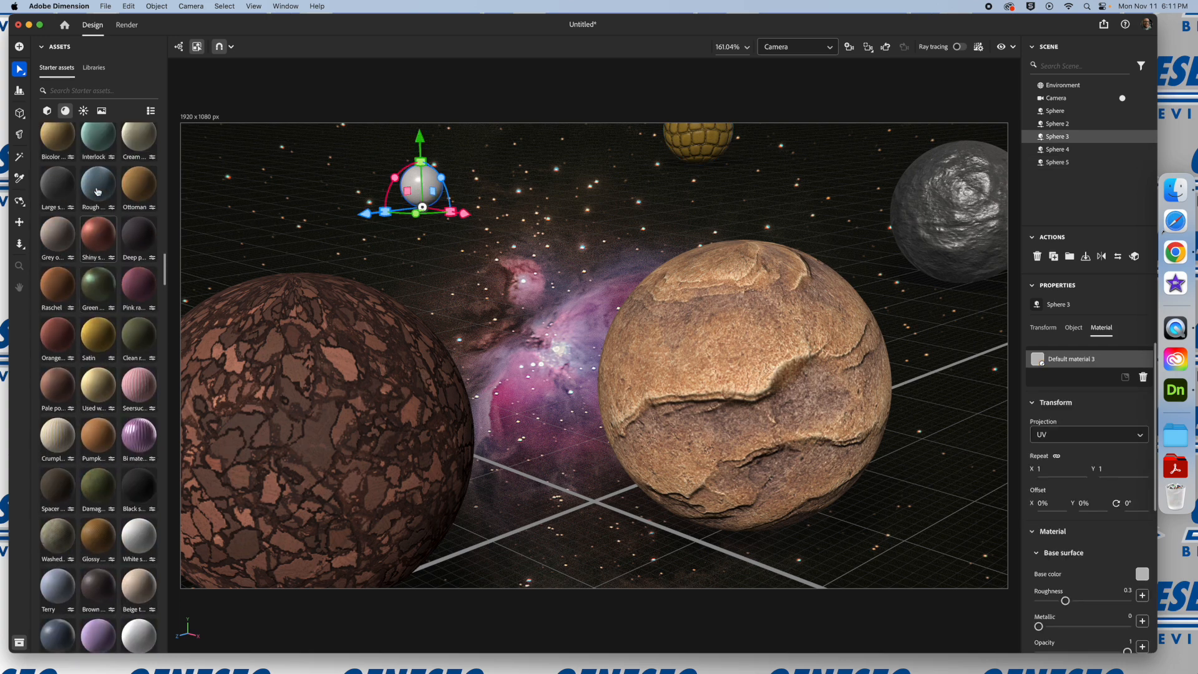
scroll(97, 191, "up", 10)
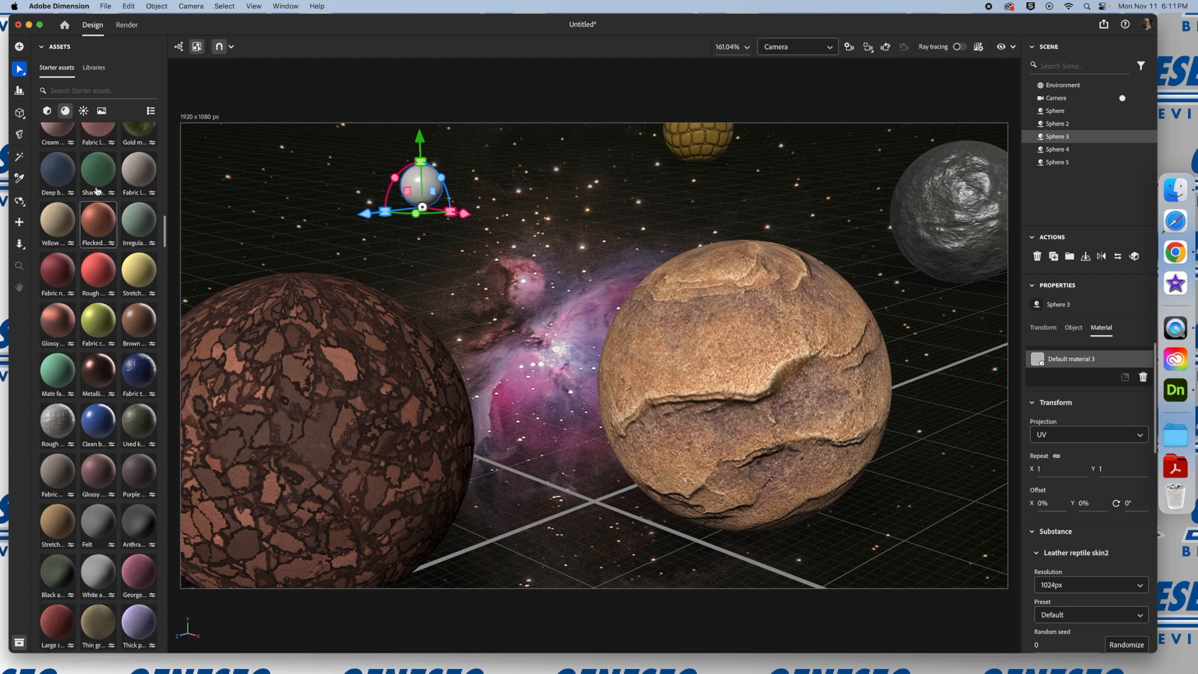
scroll(97, 191, "up", 6)
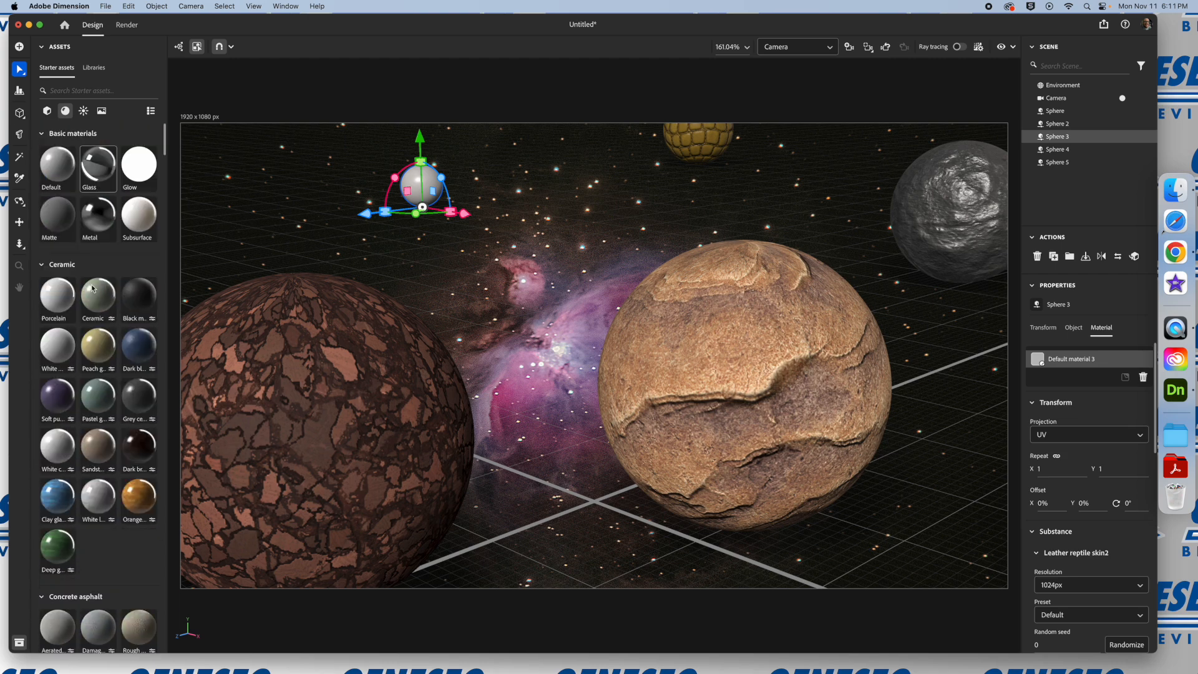
scroll(92, 288, "down", 9)
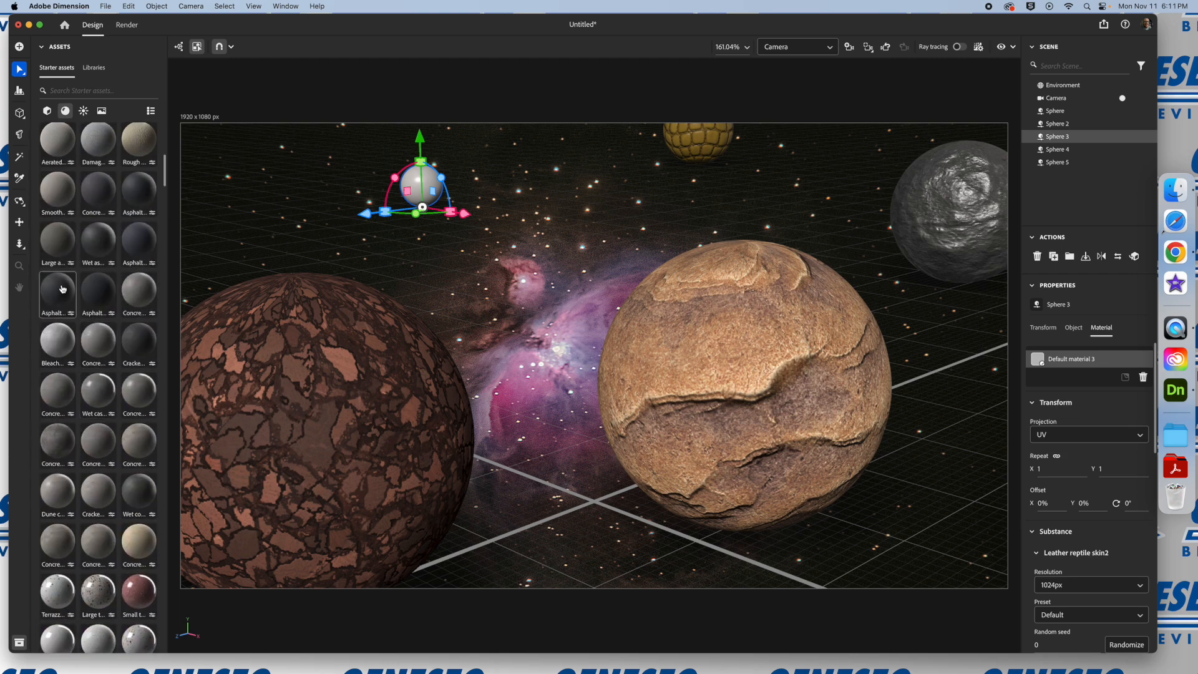
scroll(62, 289, "up", 2)
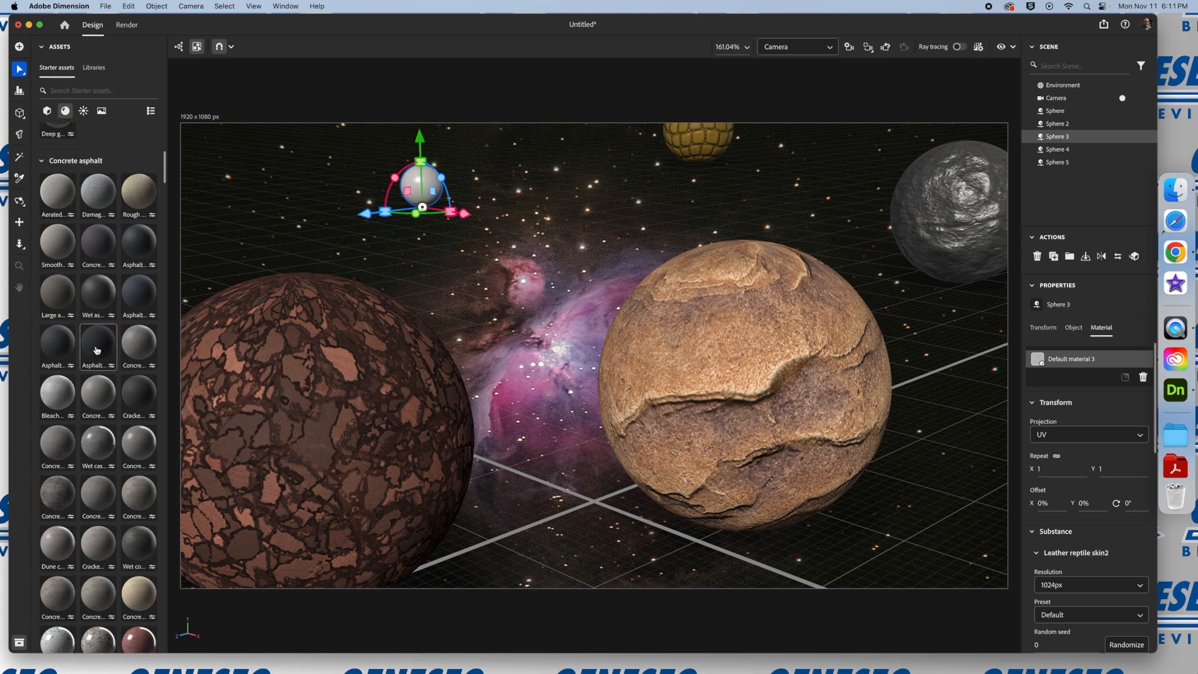
mouse_move(97, 350)
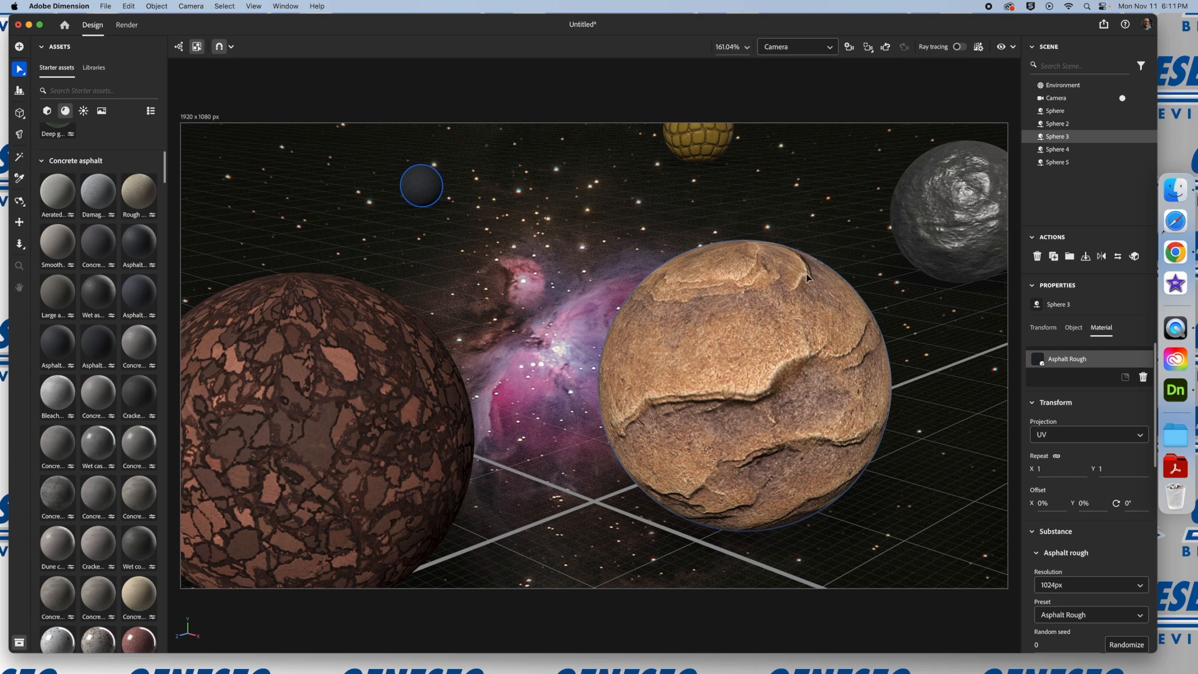
- Switch to Chrome, search Unsplash for moss photos and look through the results for a usable surface texture
left_click(1175, 253)
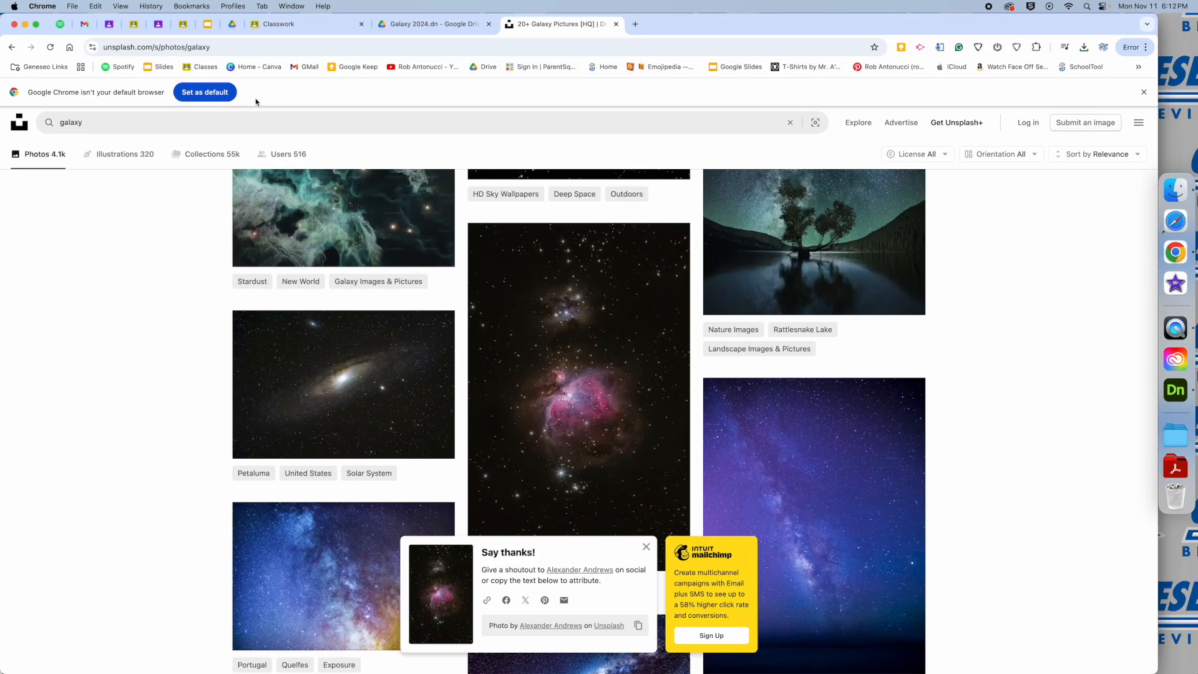
left_click(198, 129)
key("super+a")
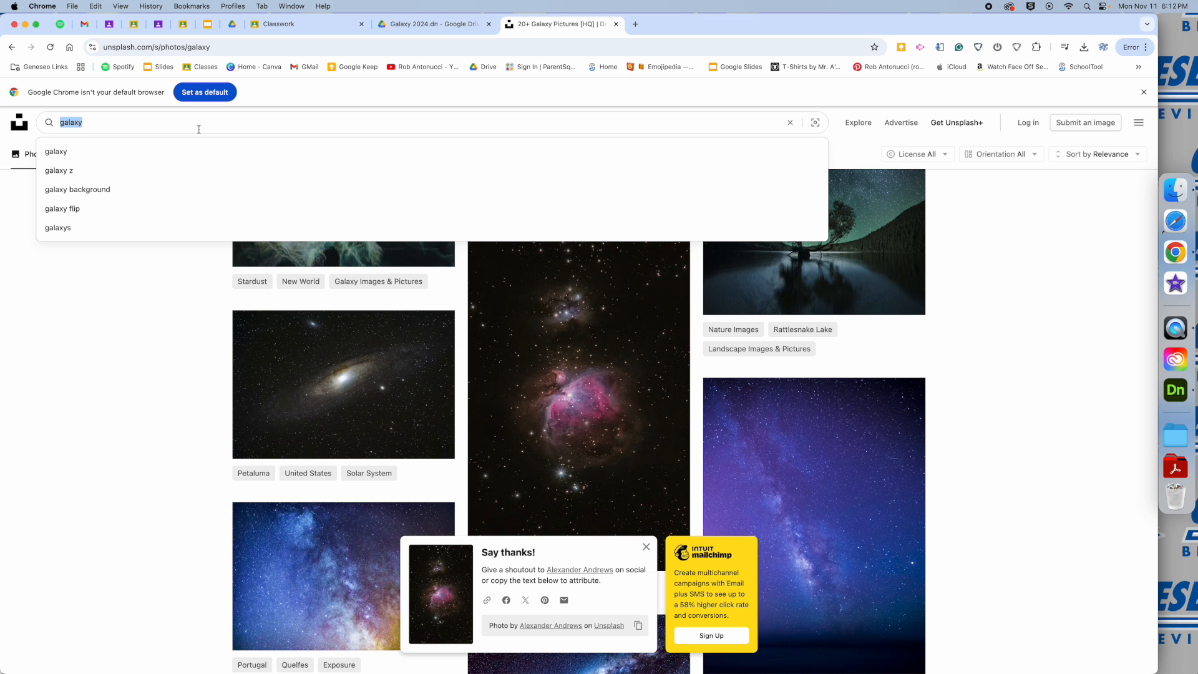
type("s")
key("Return")
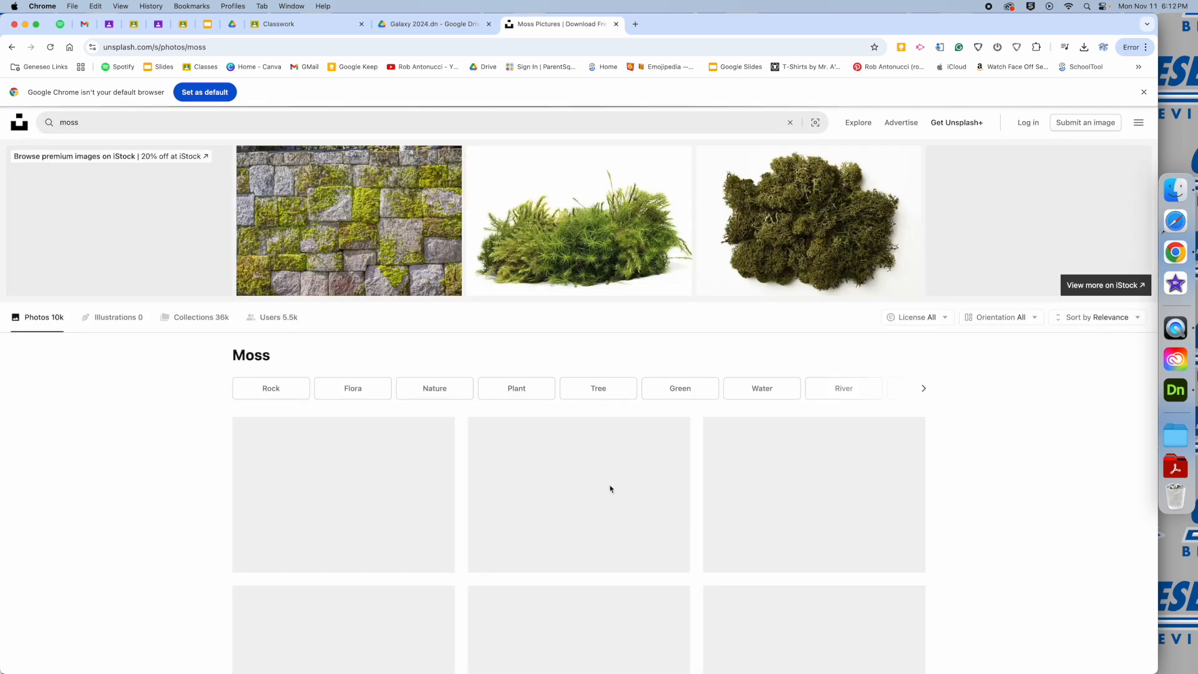
scroll(610, 485, "down", 1)
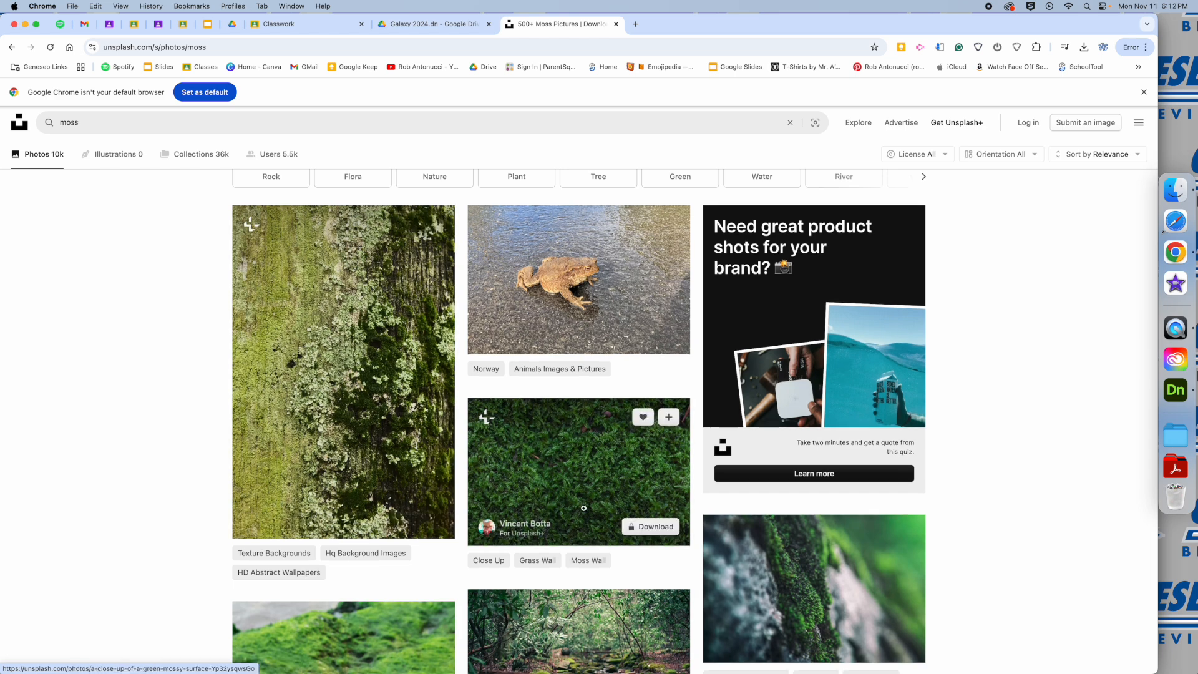
scroll(583, 508, "down", 10)
scroll(623, 482, "down", 2)
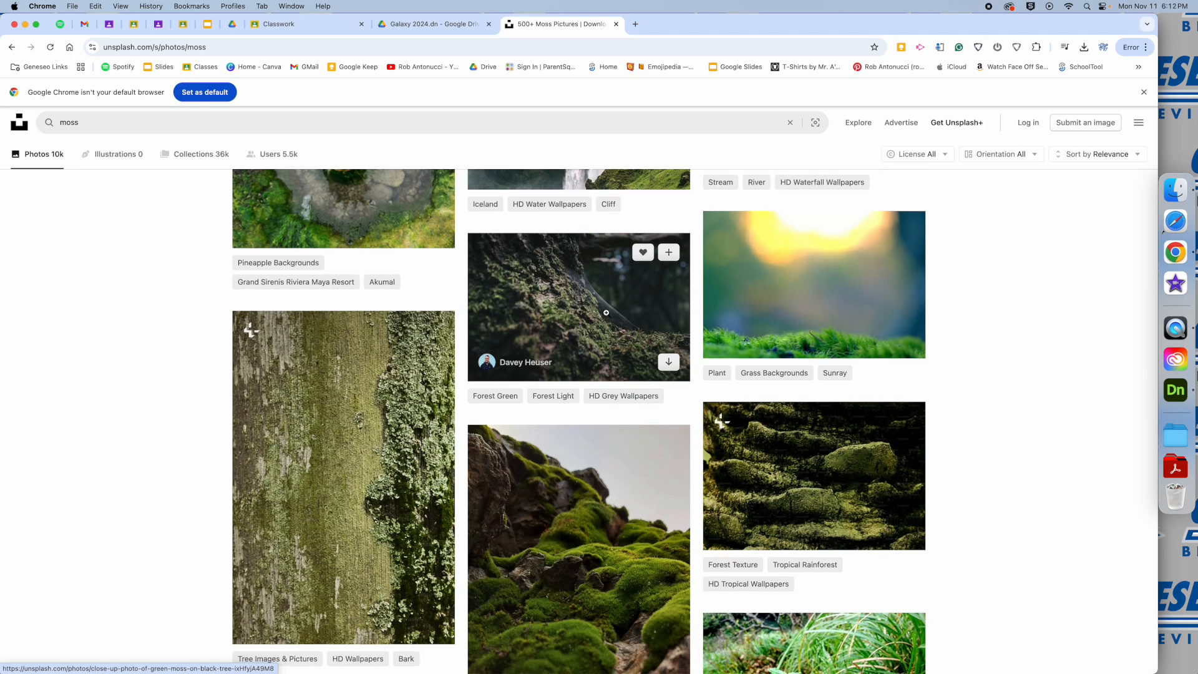
scroll(585, 421, "down", 2)
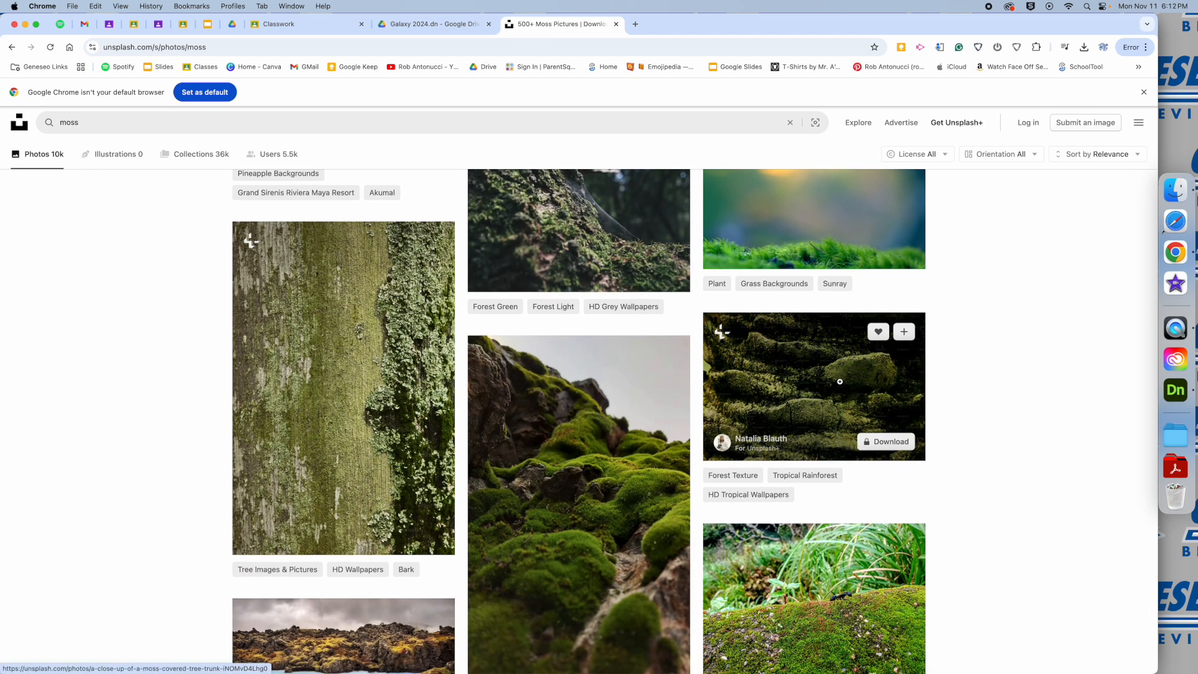
scroll(586, 474, "down", 6)
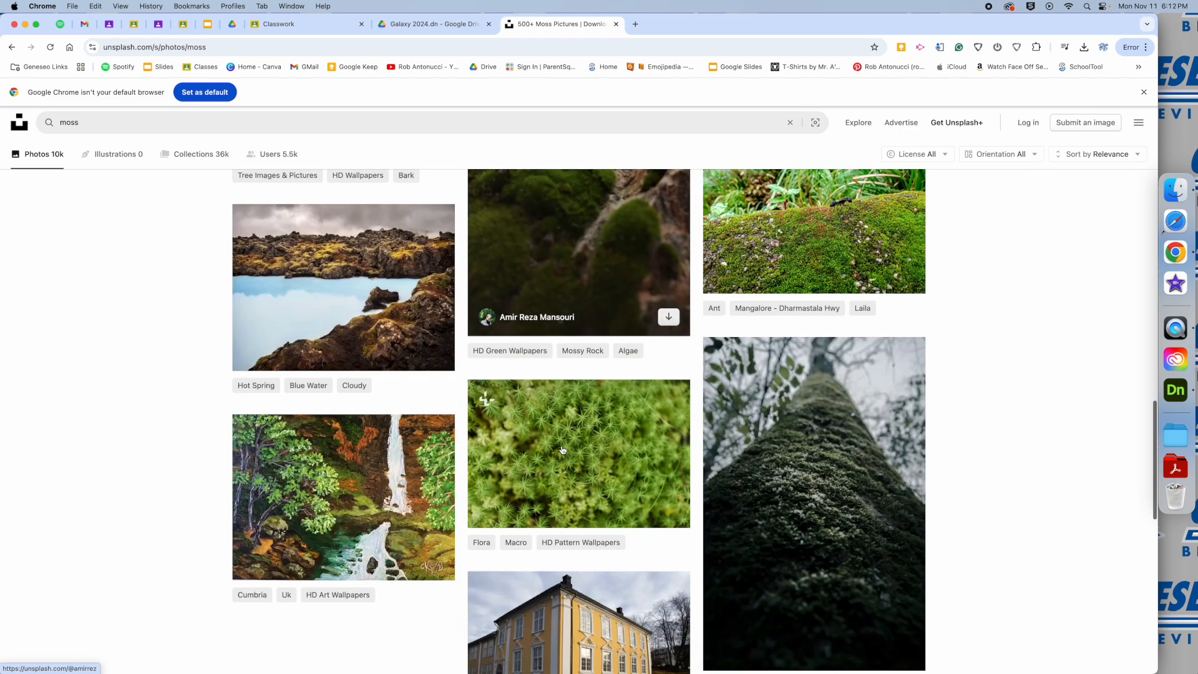
scroll(610, 464, "down", 6)
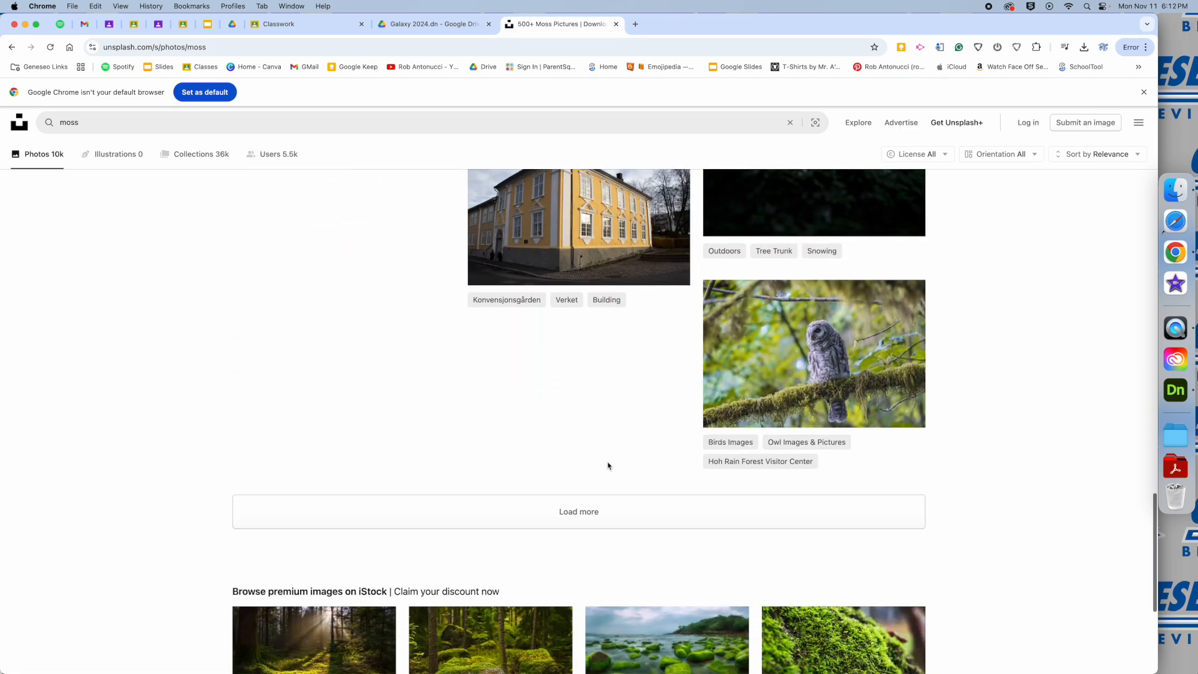
scroll(608, 466, "up", 15)
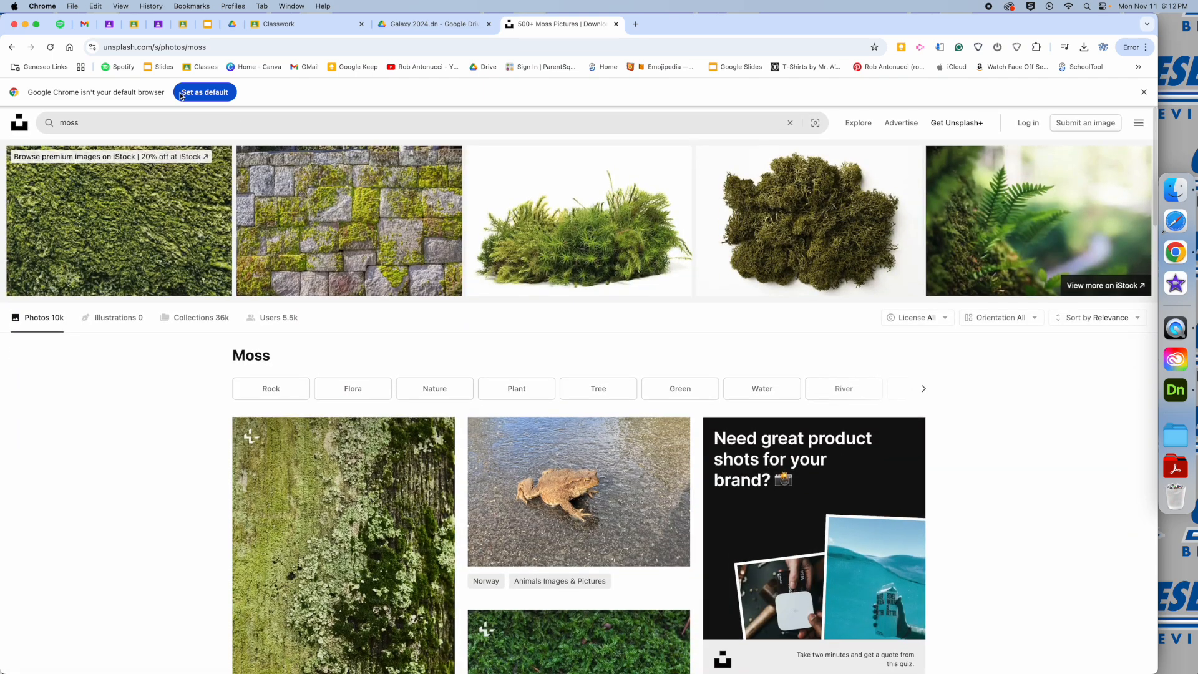
- Search Unsplash for grass photos instead of moss
left_click(176, 125)
key("super+a")
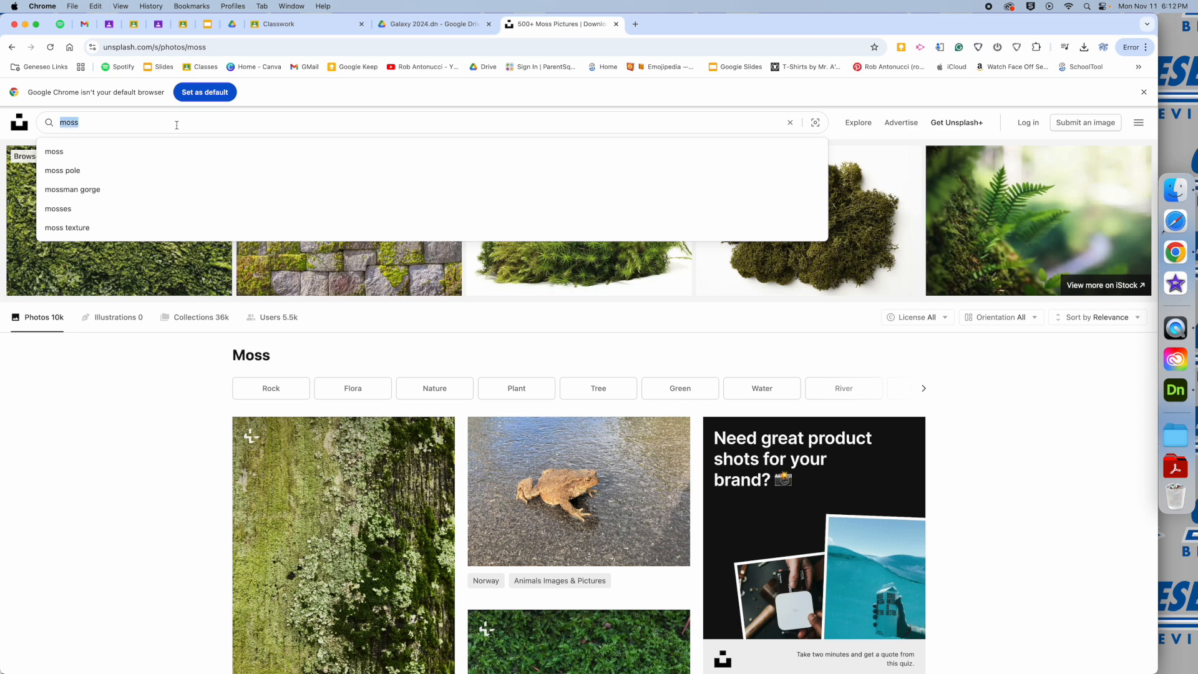
type("grass")
key("Return")
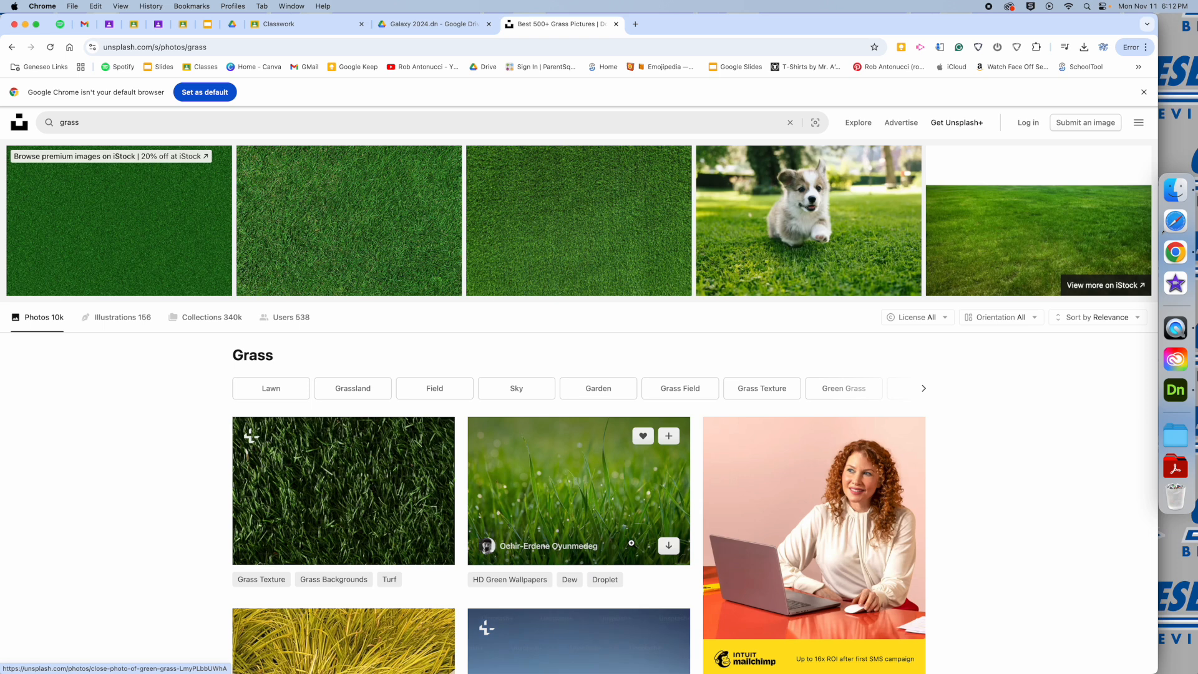
- Find the free close-up photo of yellow-green grass blades among the results and download it
scroll(574, 527, "down", 3)
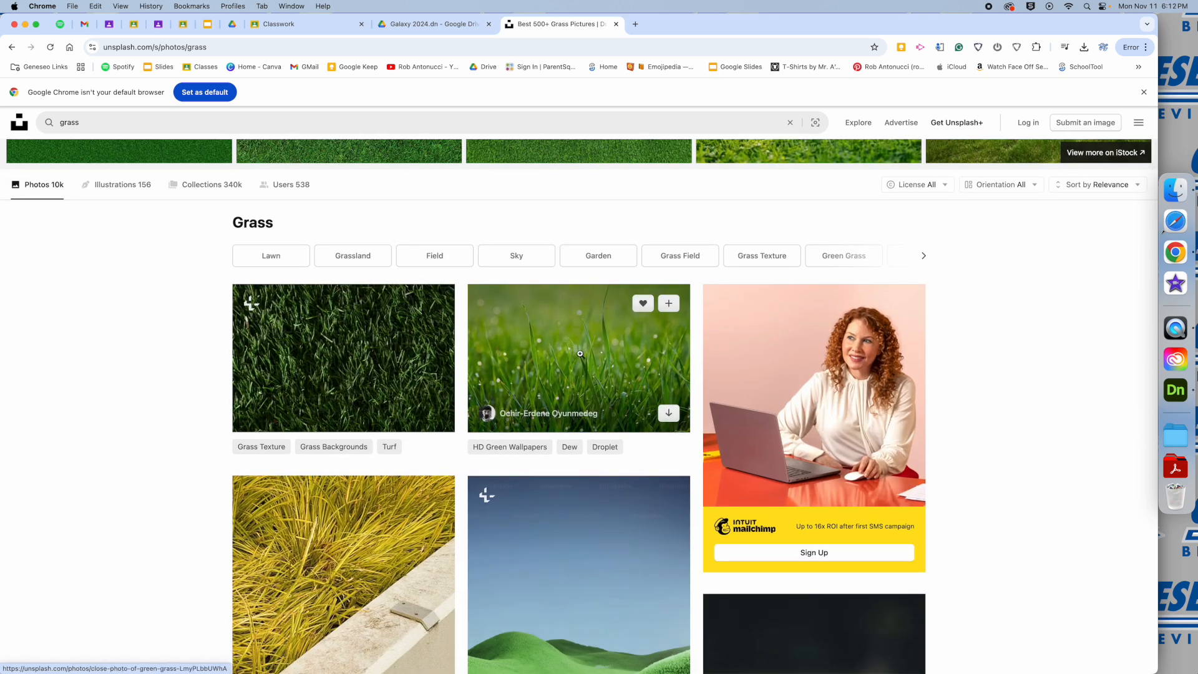
scroll(601, 377, "down", 1)
scroll(565, 477, "down", 6)
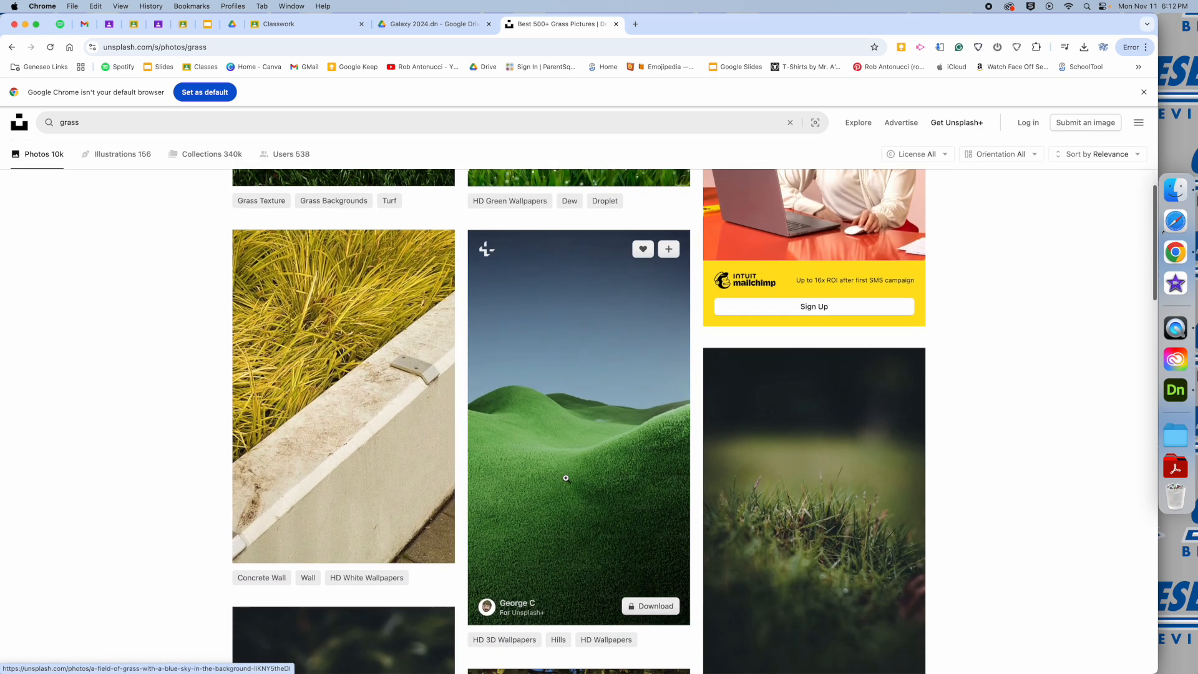
scroll(565, 478, "down", 6)
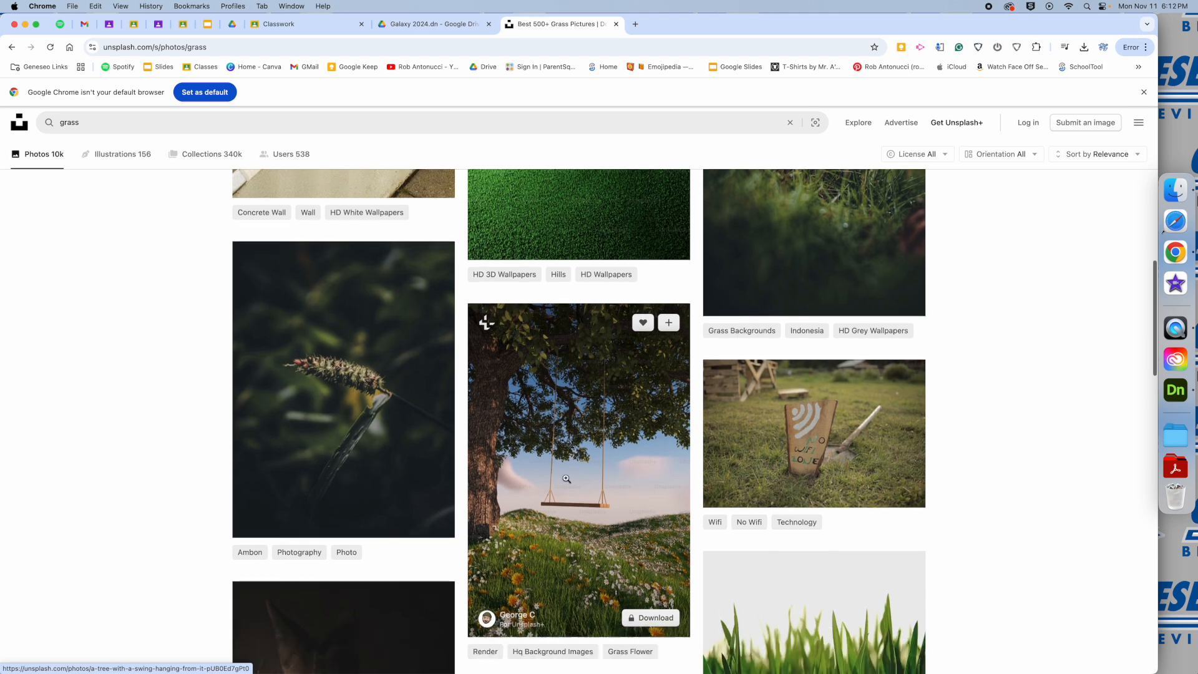
scroll(566, 477, "down", 6)
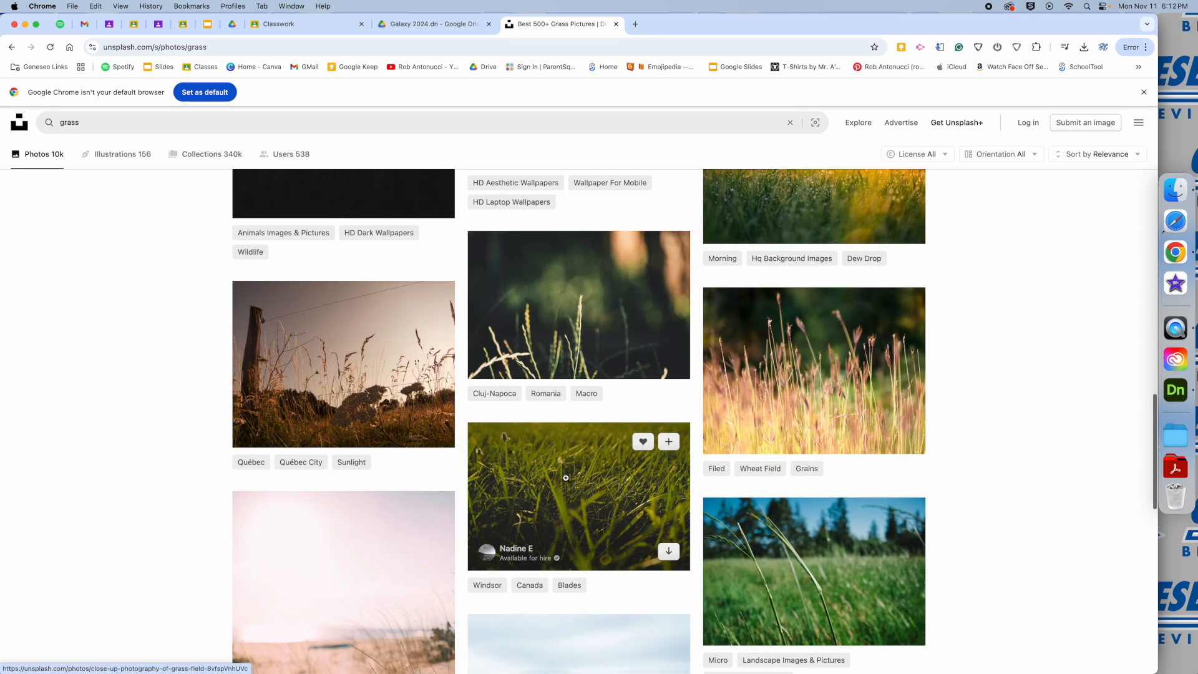
scroll(789, 395, "down", 2)
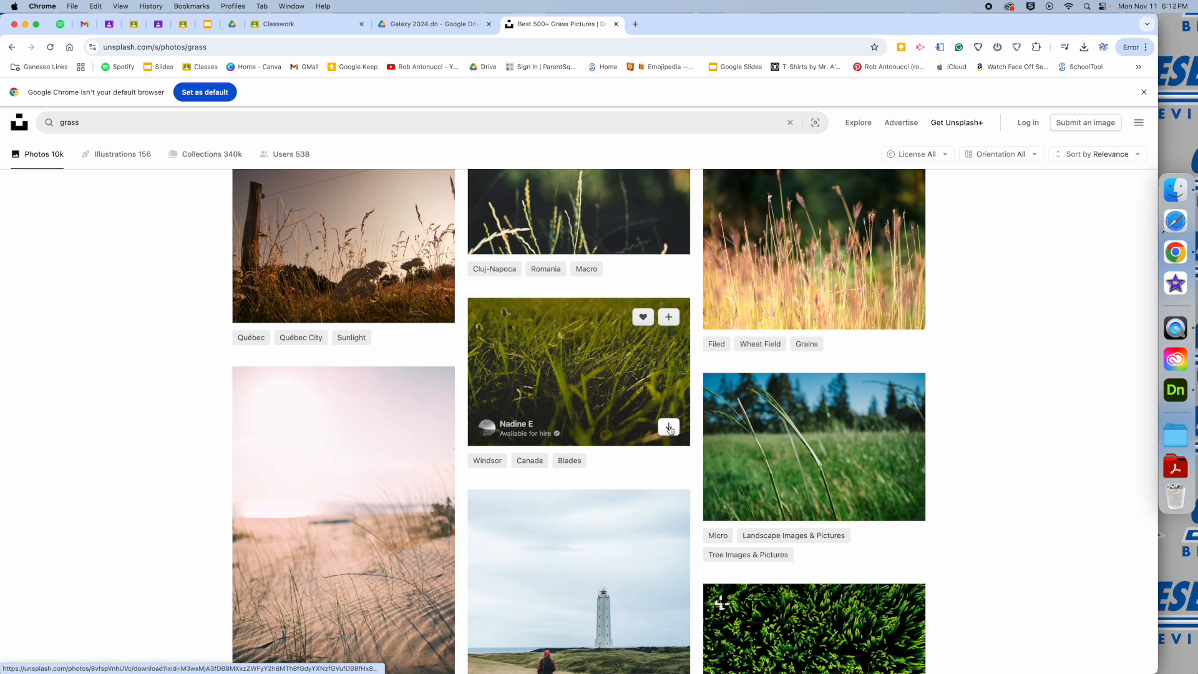
left_click(669, 428)
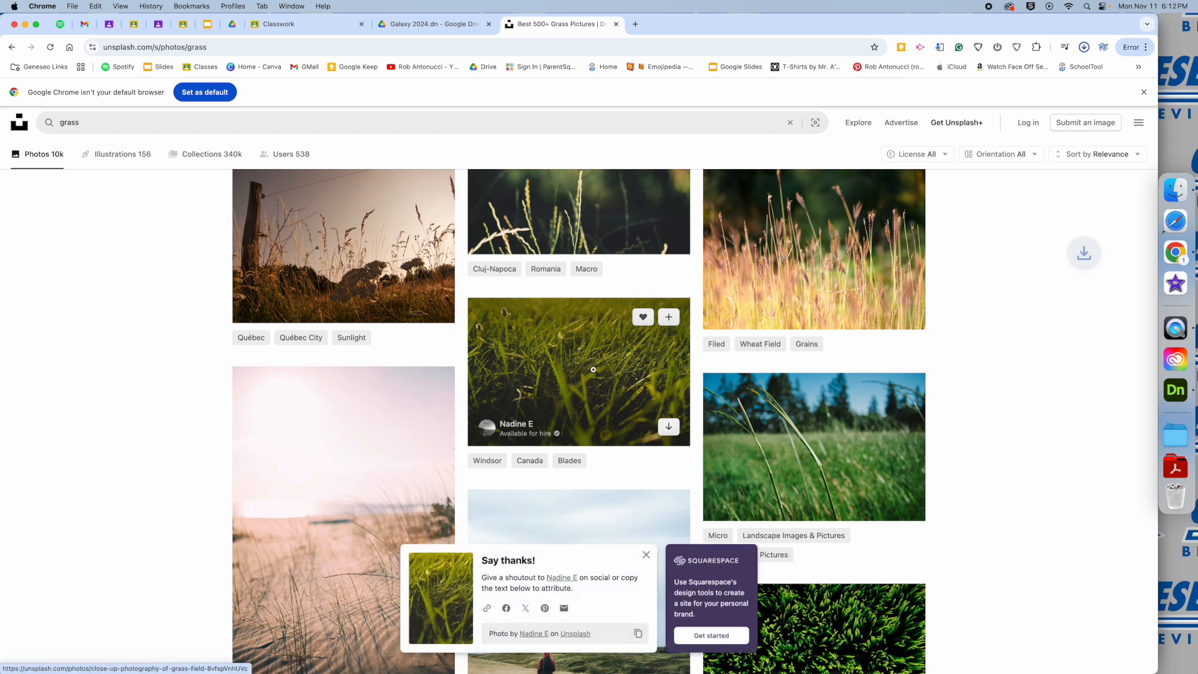
scroll(1085, 312, "down", 10)
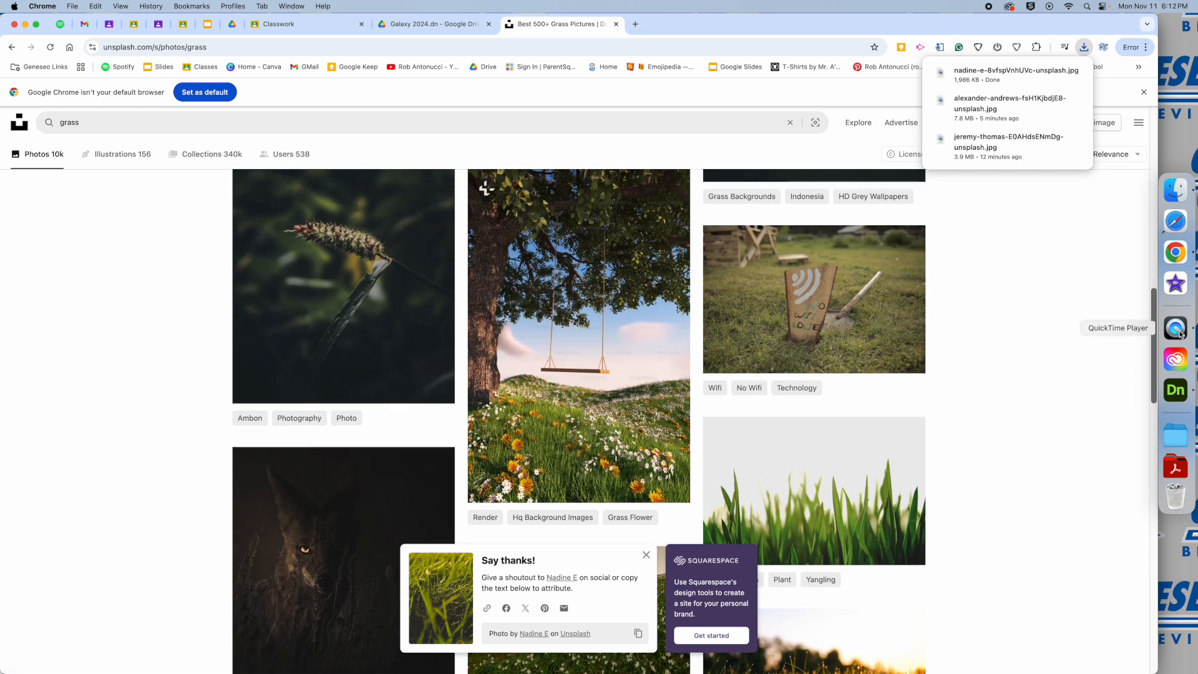
- Switch to Dimension, drop the grass photo from the Downloads folder onto the large Brown Cork sphere and convert that sphere to a standard model
left_click(1174, 390)
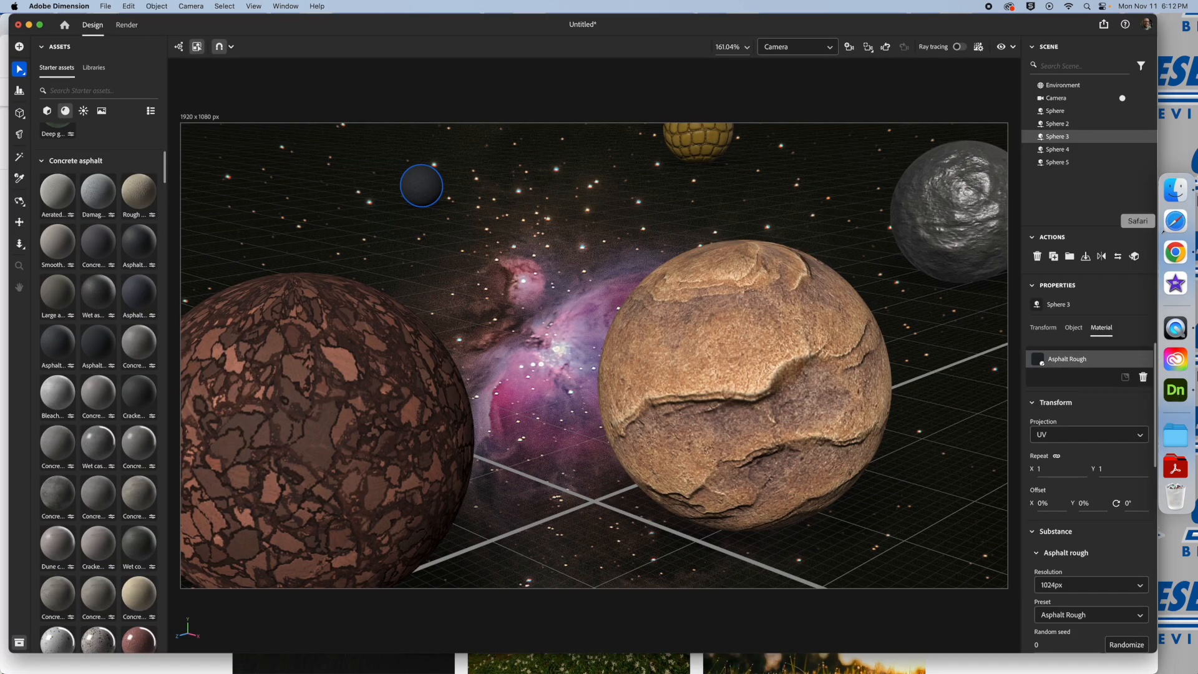
left_click(1175, 192)
left_click_drag(759, 157, 875, 114)
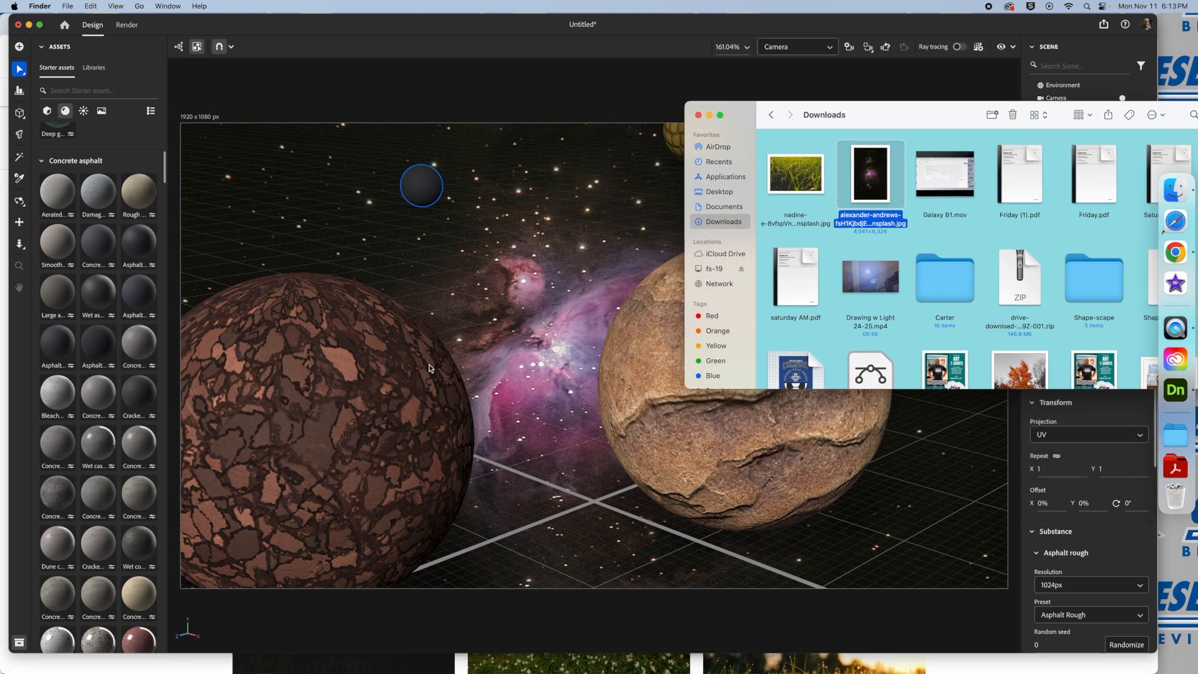
left_click(814, 178)
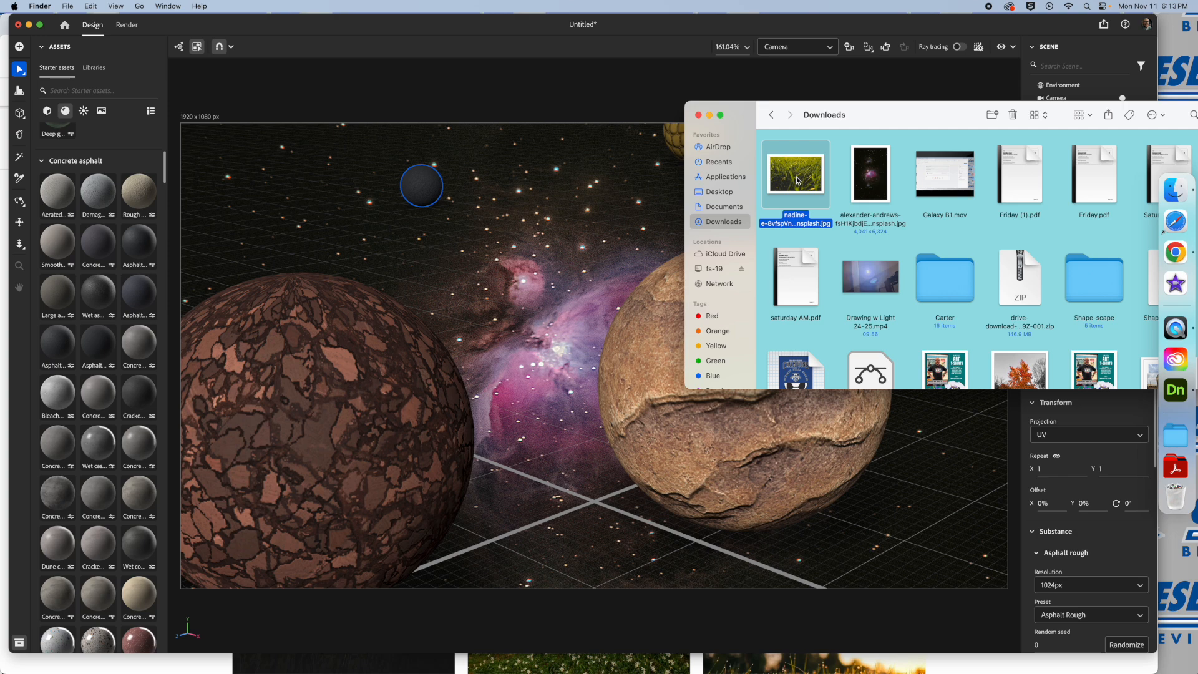
left_click_drag(797, 180, 296, 430)
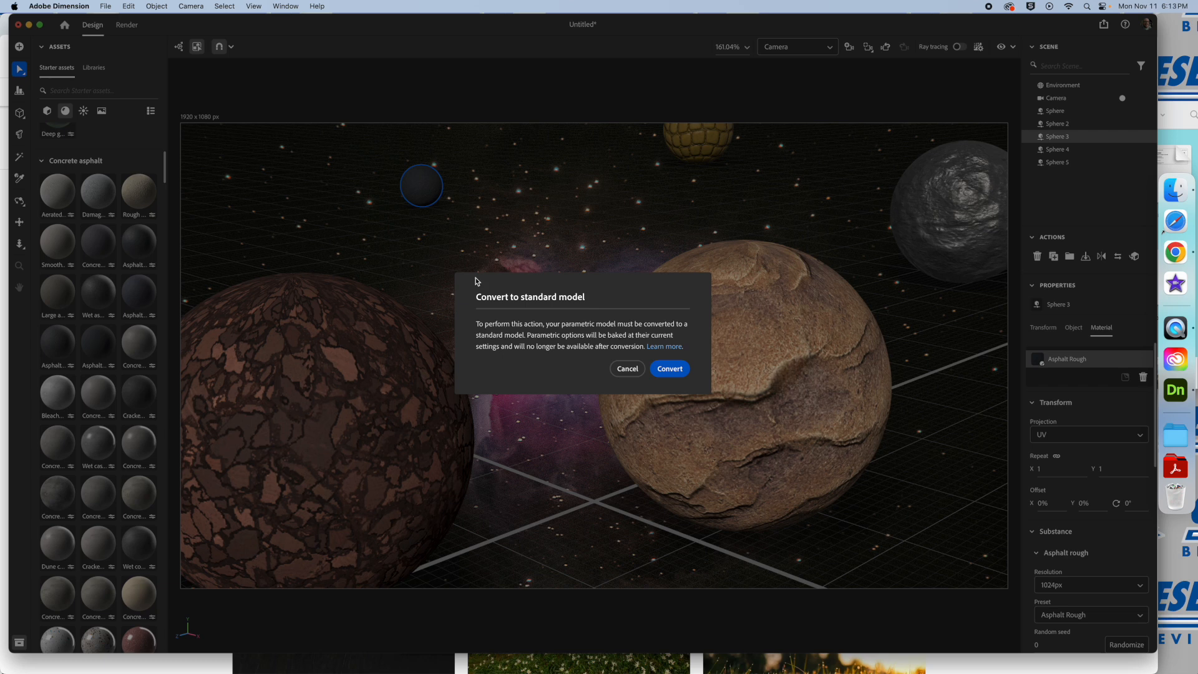
left_click(668, 369)
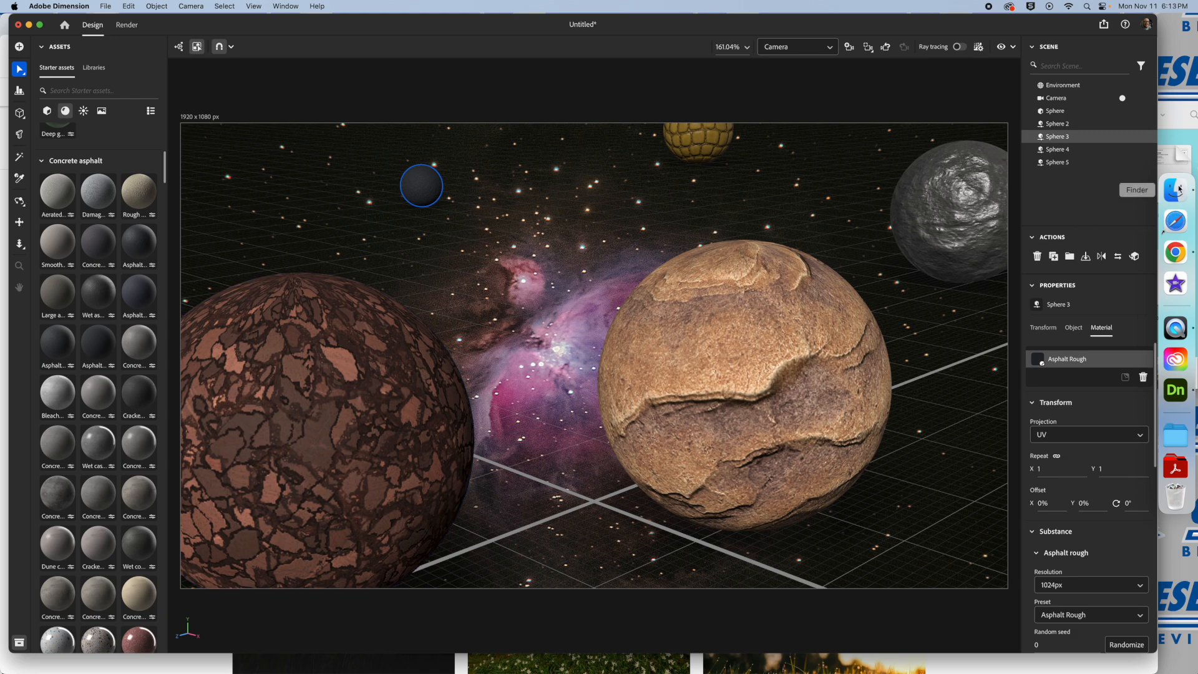
- Place the grass photo from Downloads as a decal on the Brown Cork sphere and enlarge it to about 47% scale, covering the sphere
left_click(1177, 191)
left_click_drag(795, 175, 282, 426)
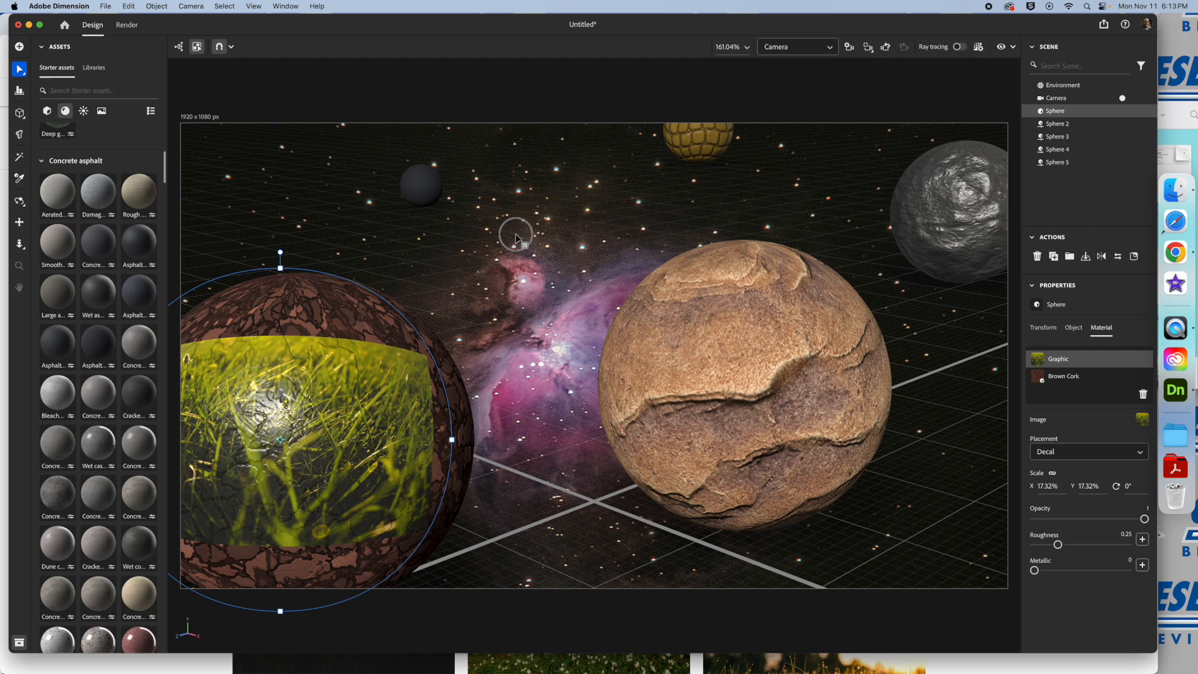
left_click_drag(516, 235, 652, 131)
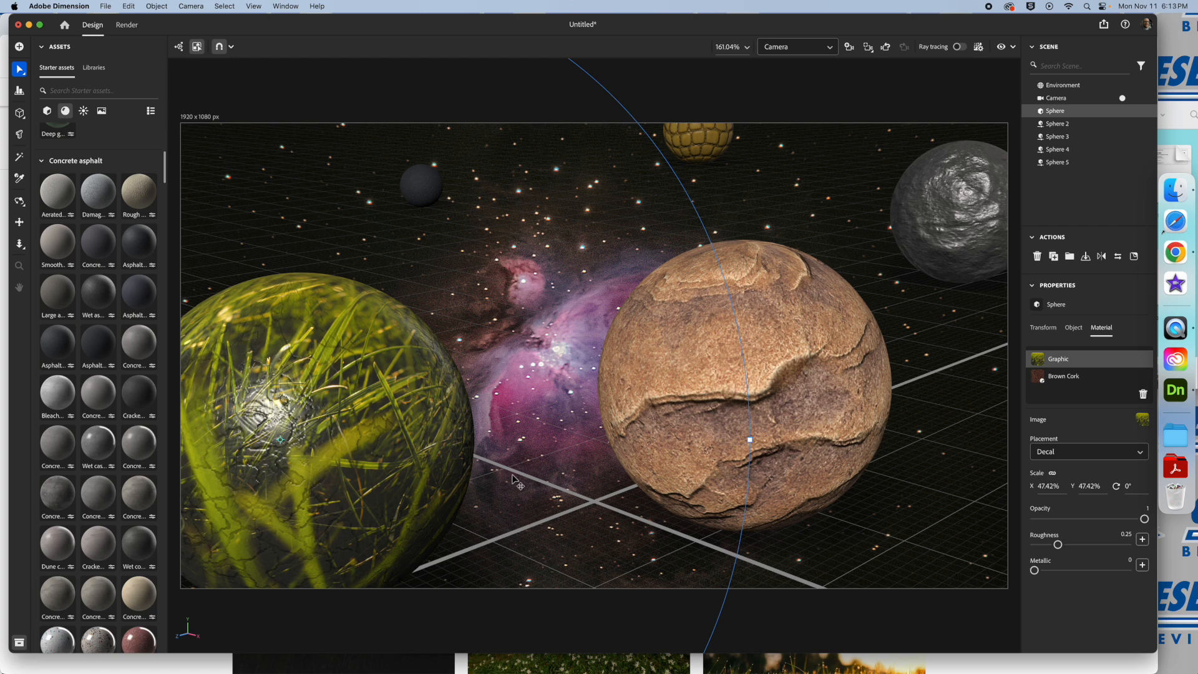
left_click(894, 504)
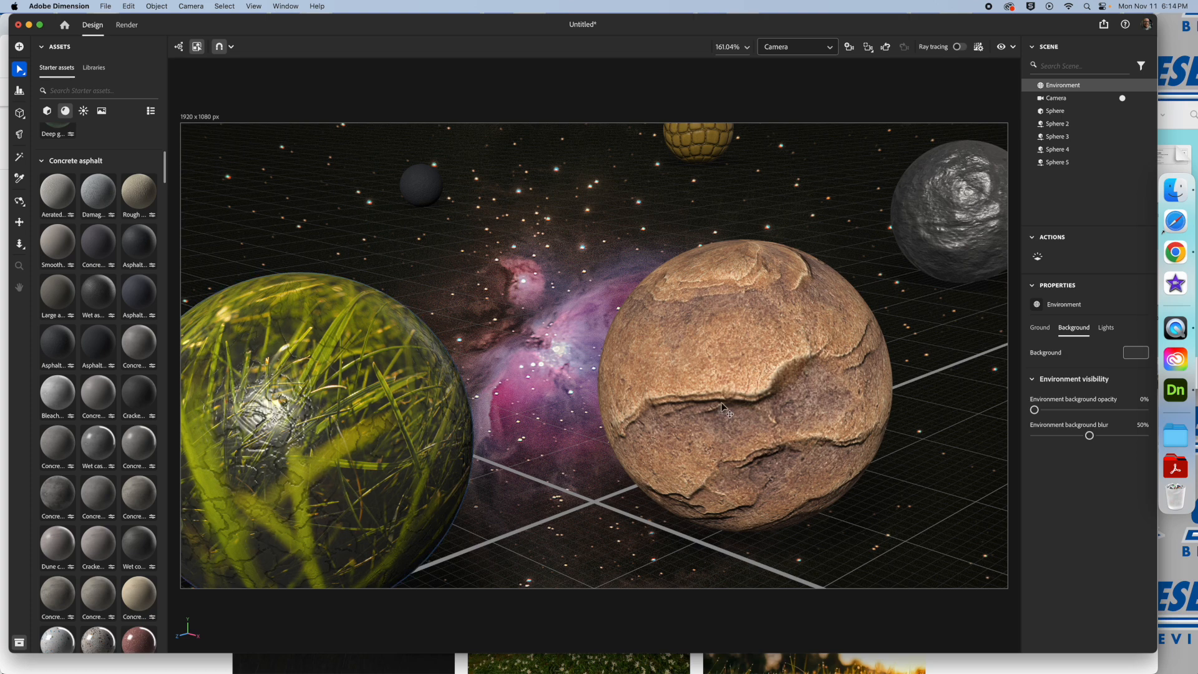
- Switch back to Chrome and search Unsplash for rust photos
left_click(1175, 252)
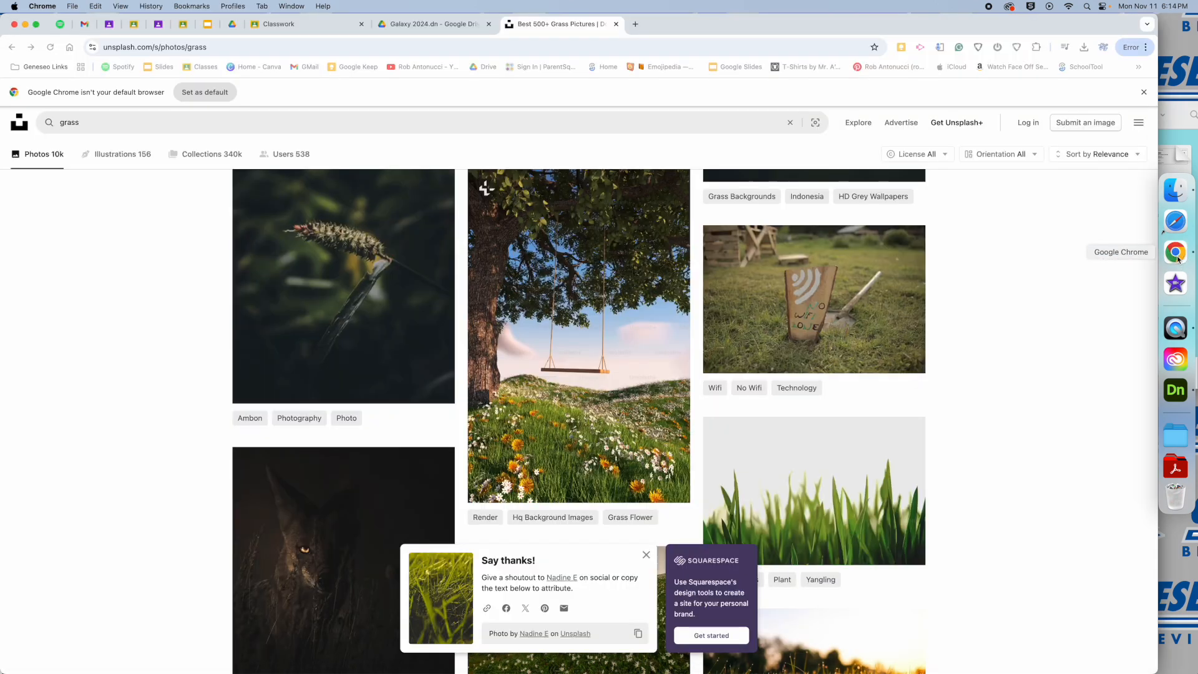
left_click(164, 124)
key("super+a")
type("r")
key("Return")
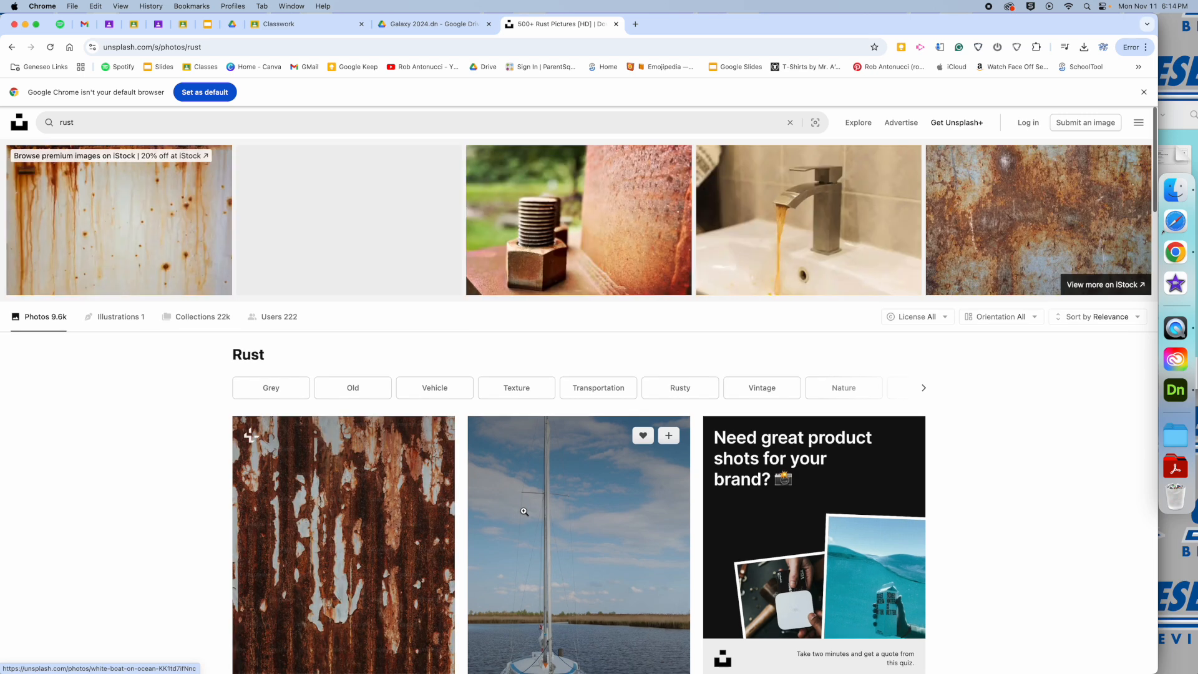
- Look through the rust search results for a photo suitable as a planet texture
scroll(456, 536, "down", 2)
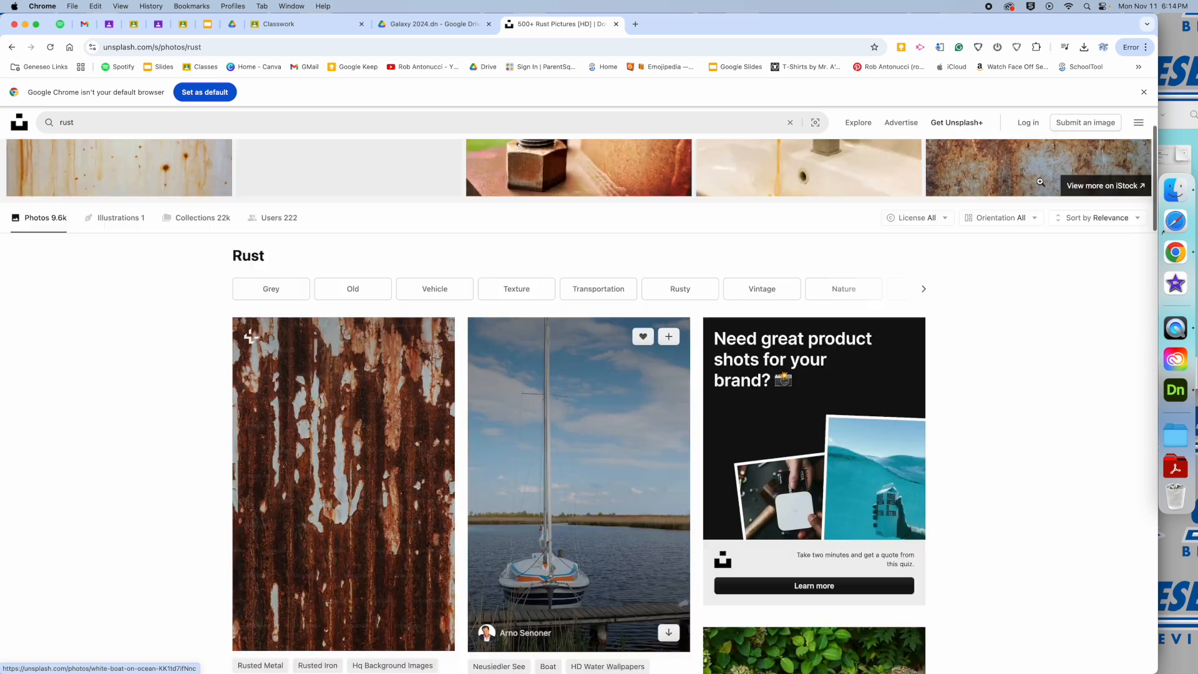
scroll(539, 424, "down", 3)
scroll(539, 424, "down", 7)
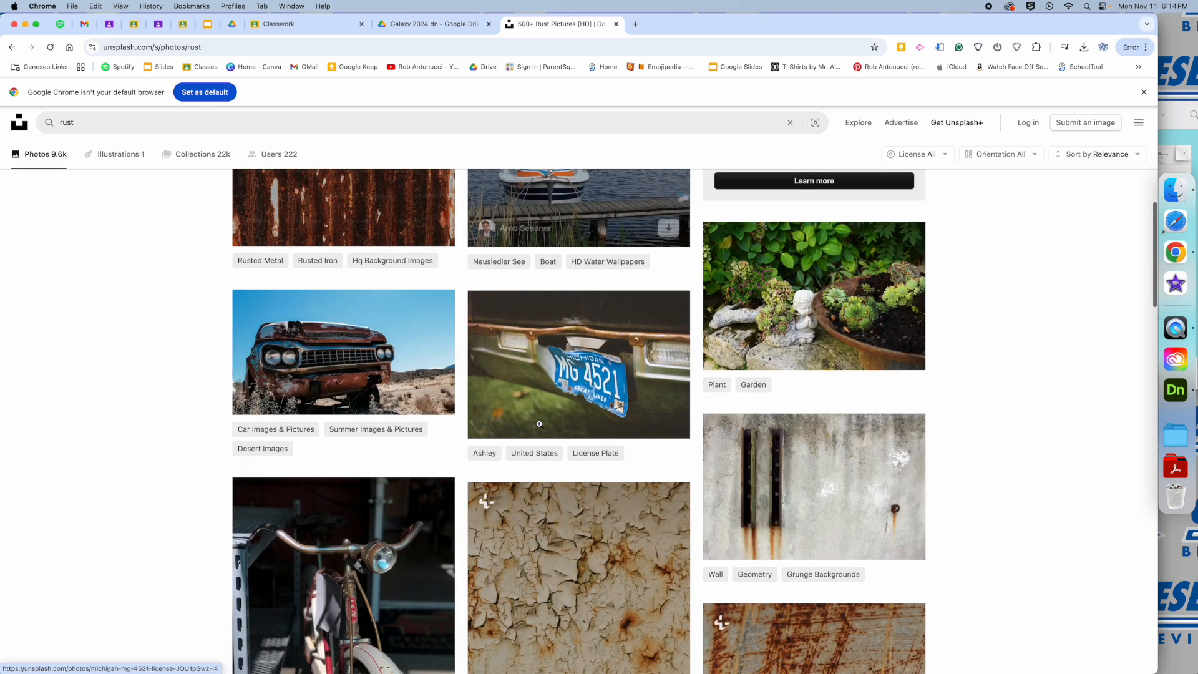
scroll(531, 452, "down", 15)
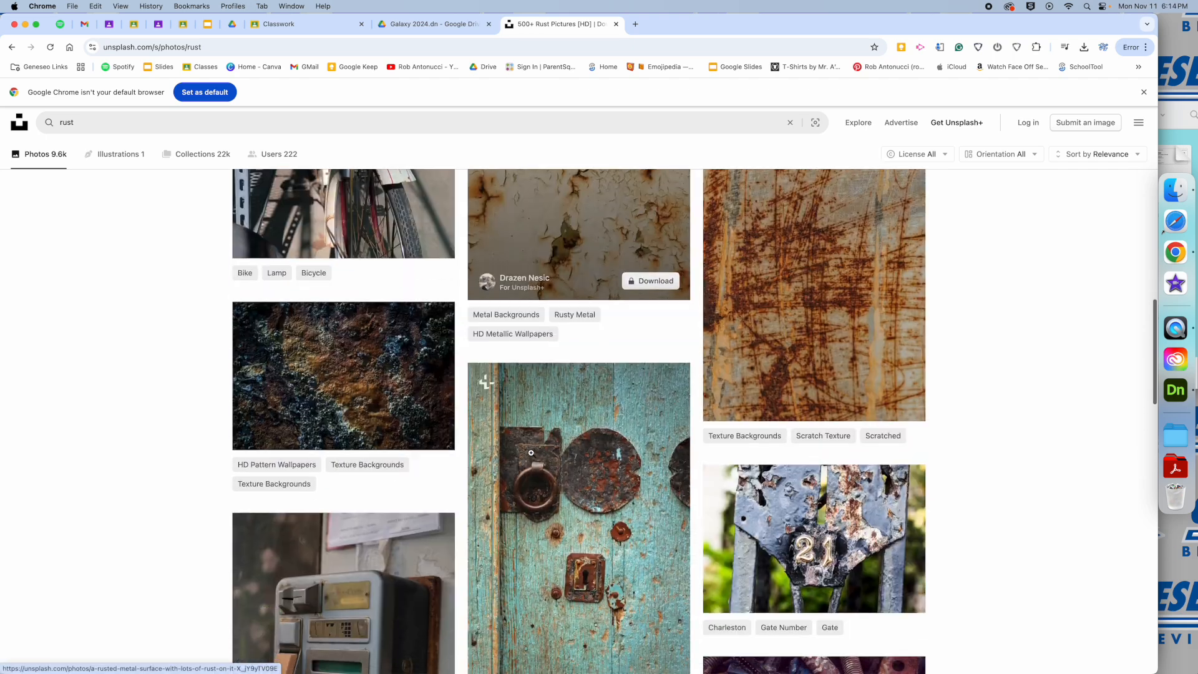
scroll(531, 455, "down", 8)
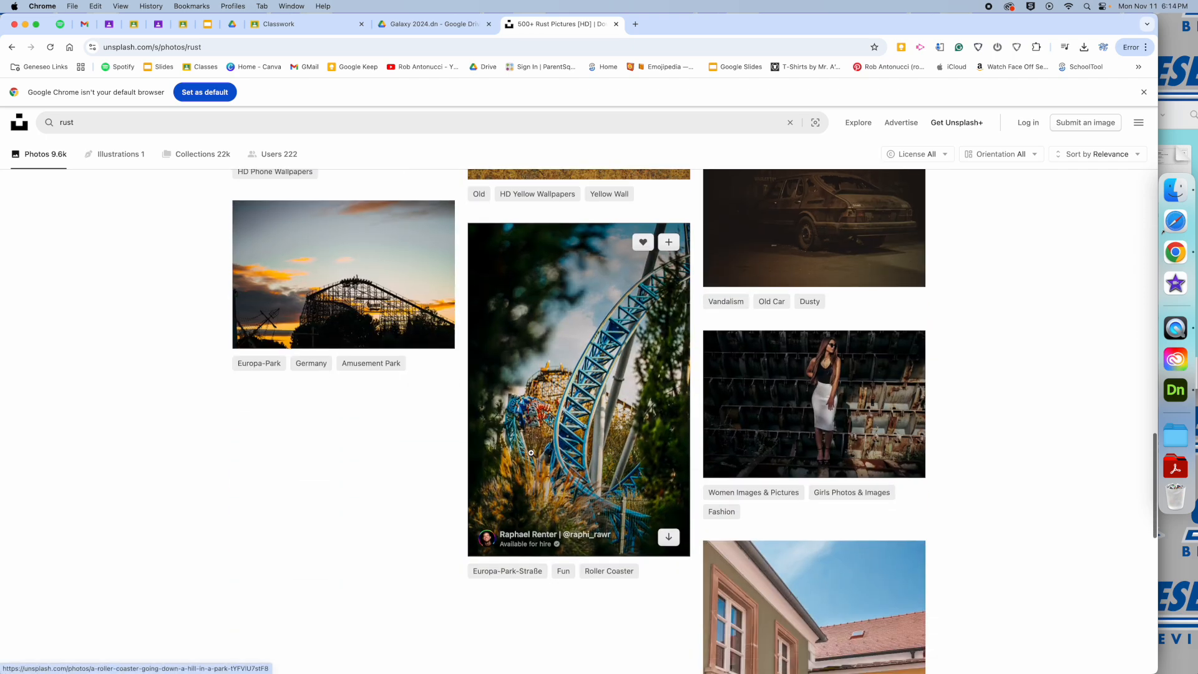
scroll(531, 455, "up", 20)
scroll(531, 454, "up", 8)
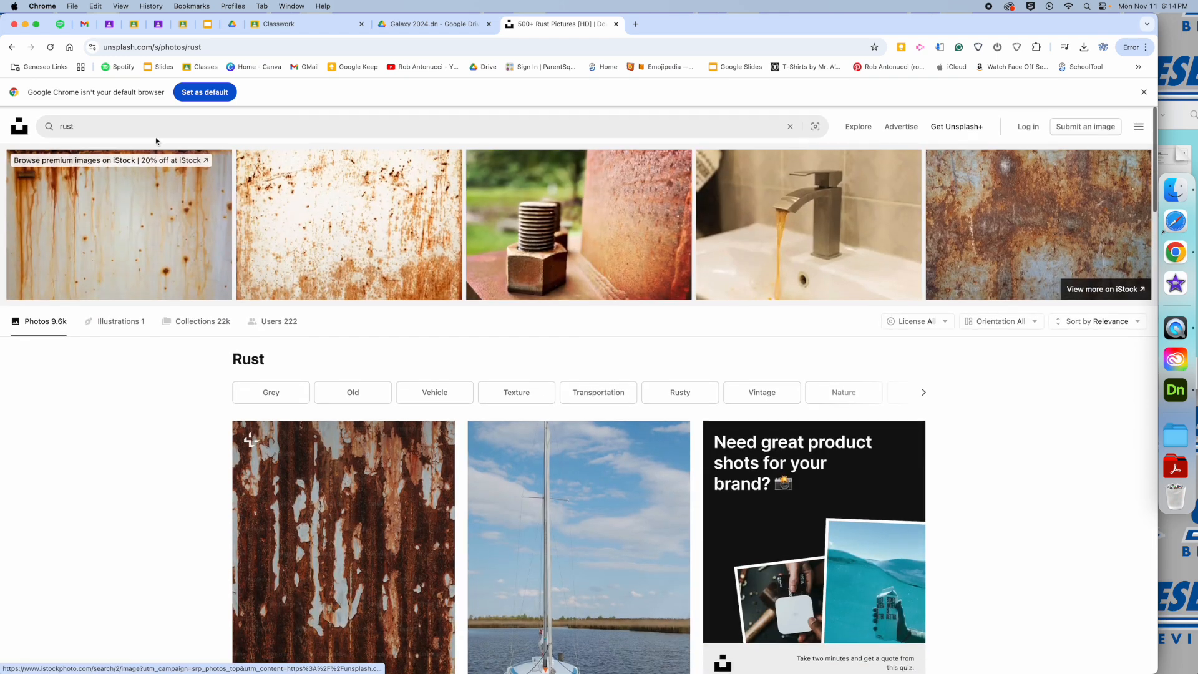
- Refine the Unsplash search to rusty metal
left_click(110, 123)
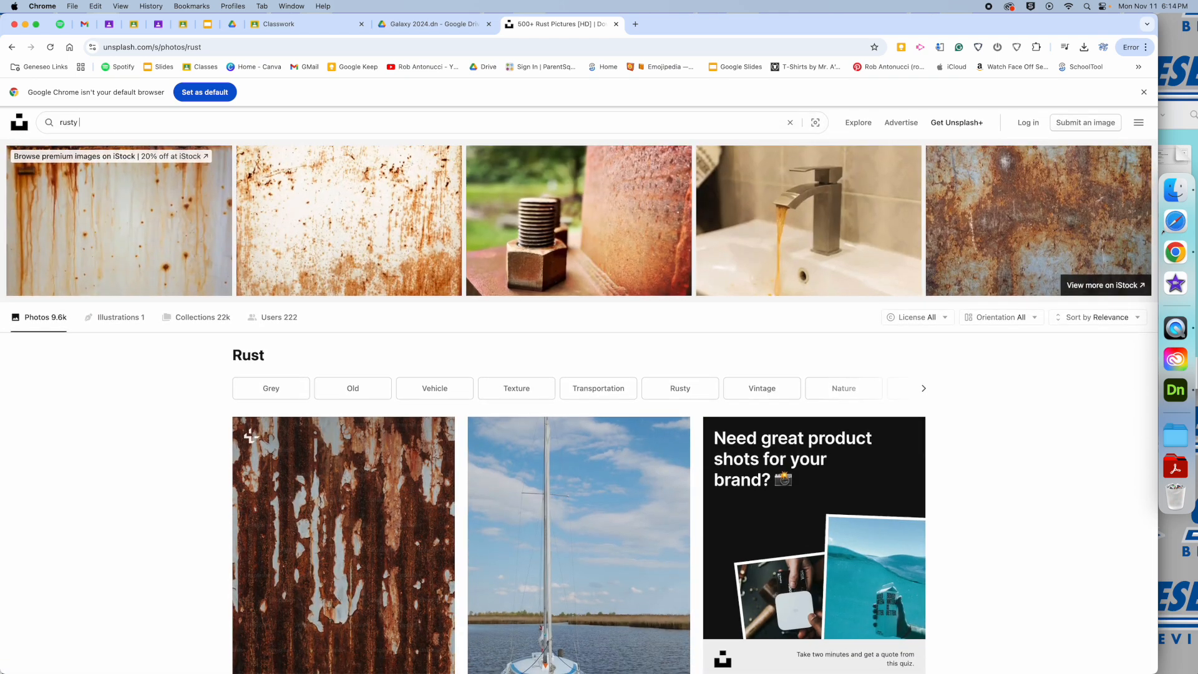
type("y metal")
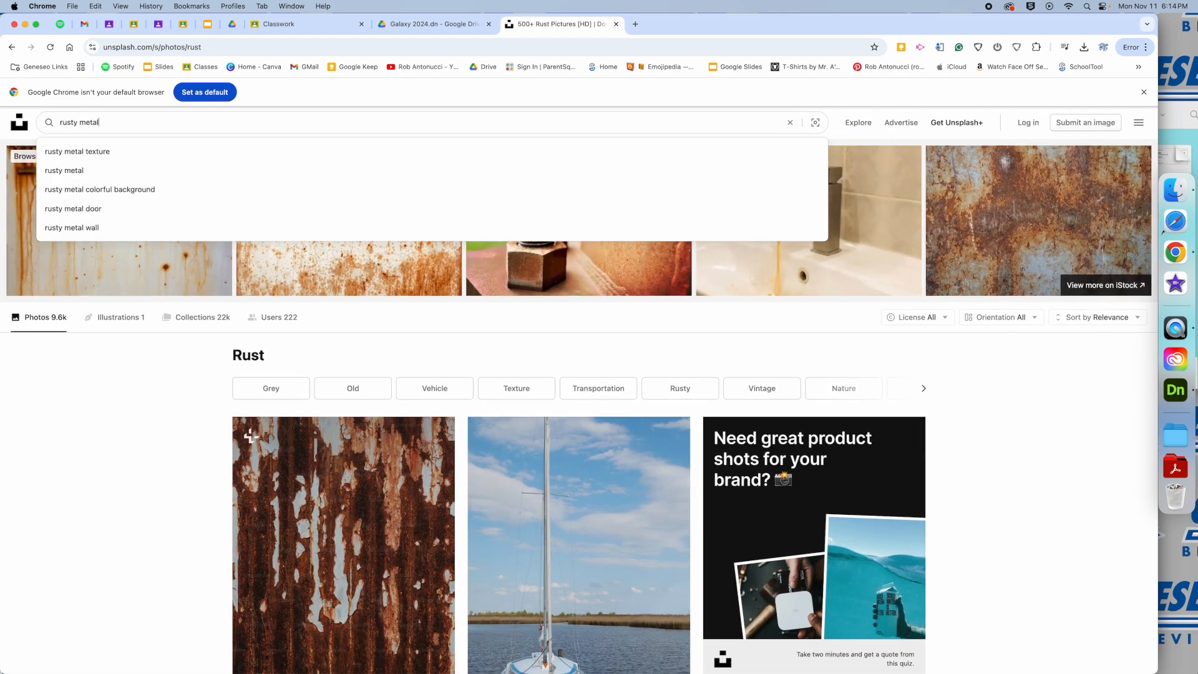
key("Return")
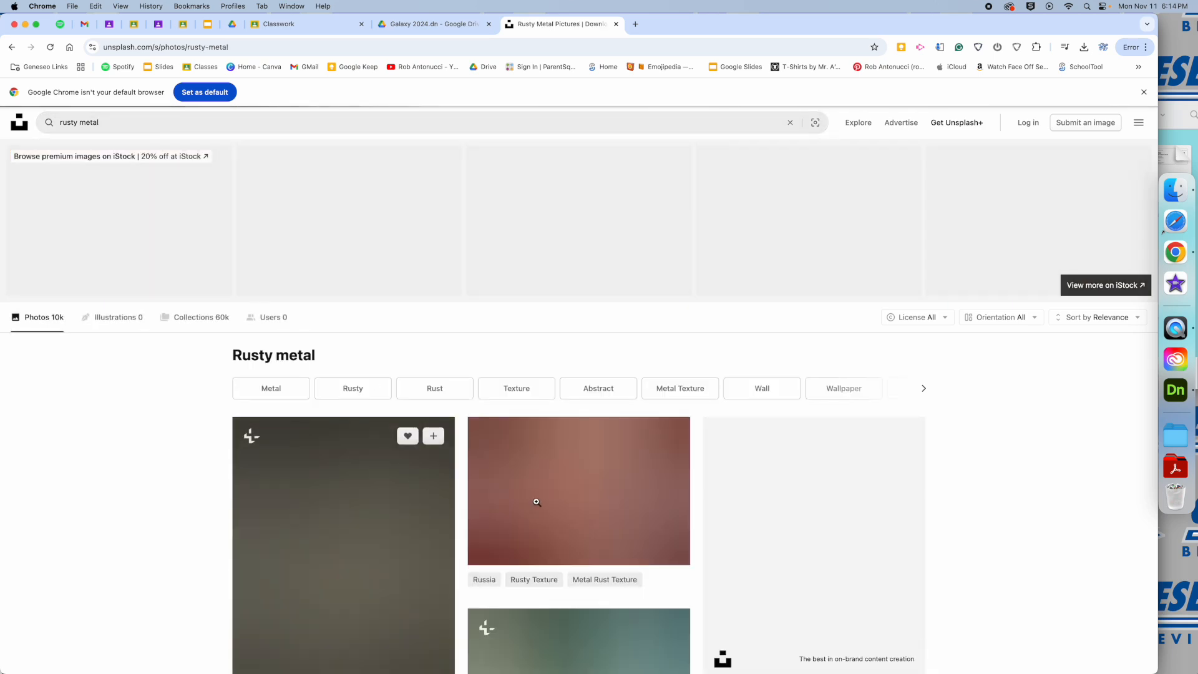
- Download the free purple and blue rusted surface photo and check for it in the Downloads folder
scroll(537, 502, "down", 5)
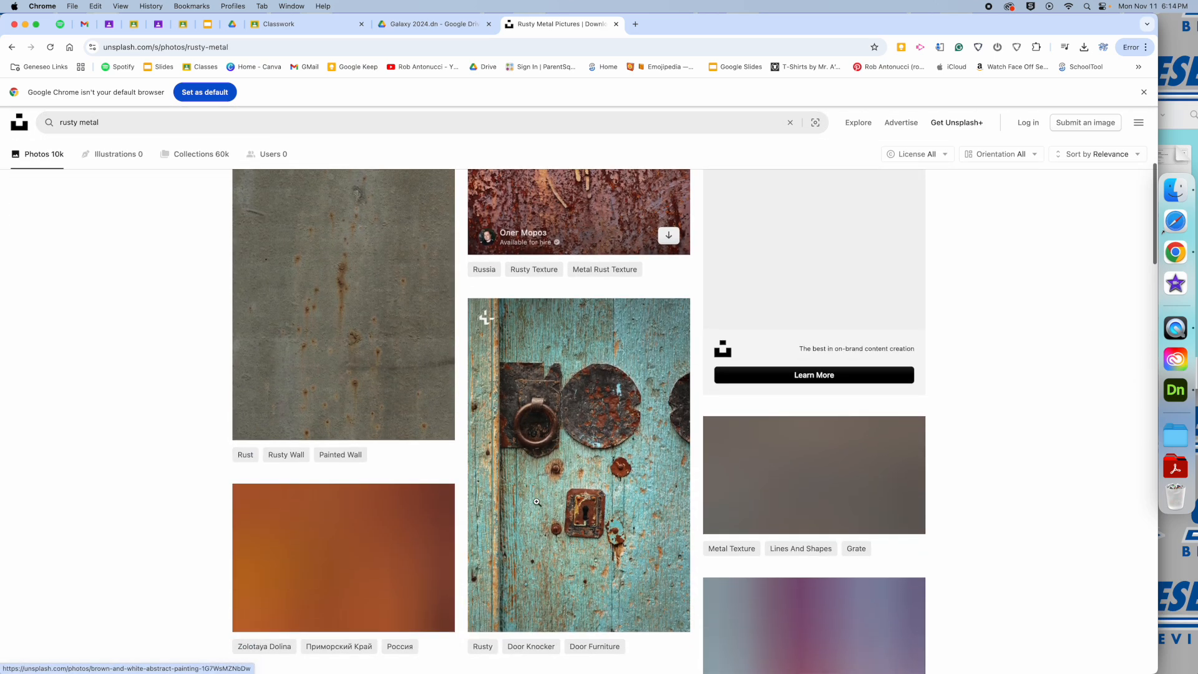
scroll(537, 502, "down", 7)
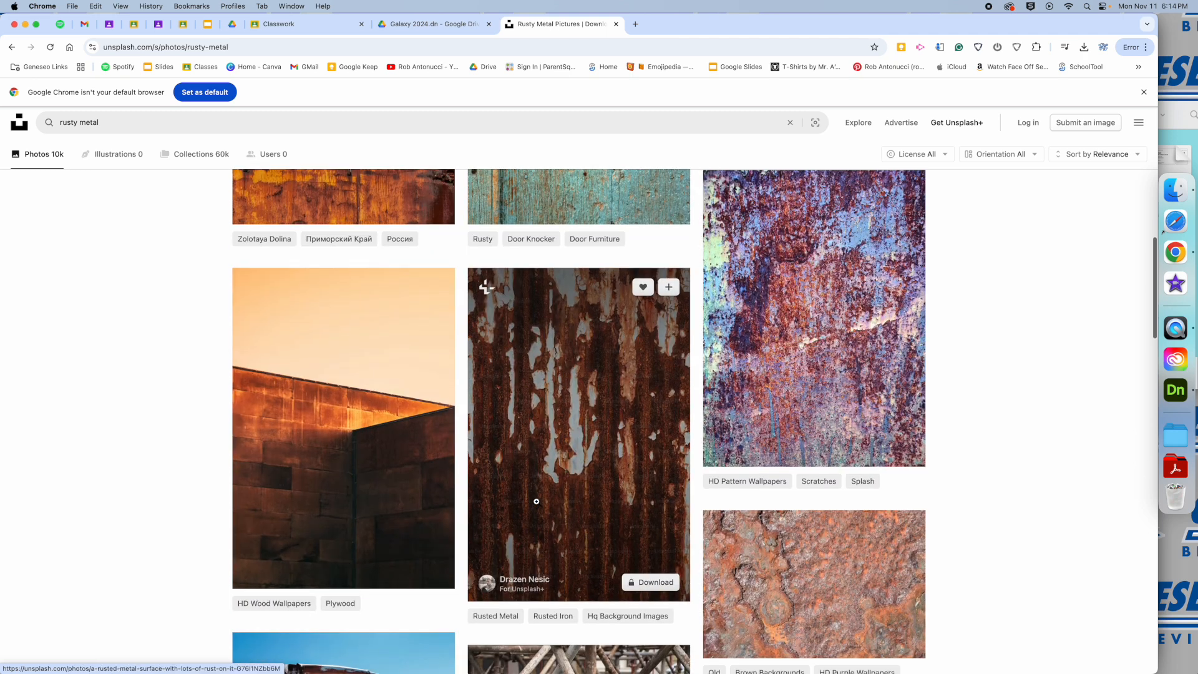
scroll(867, 285, "up", 1)
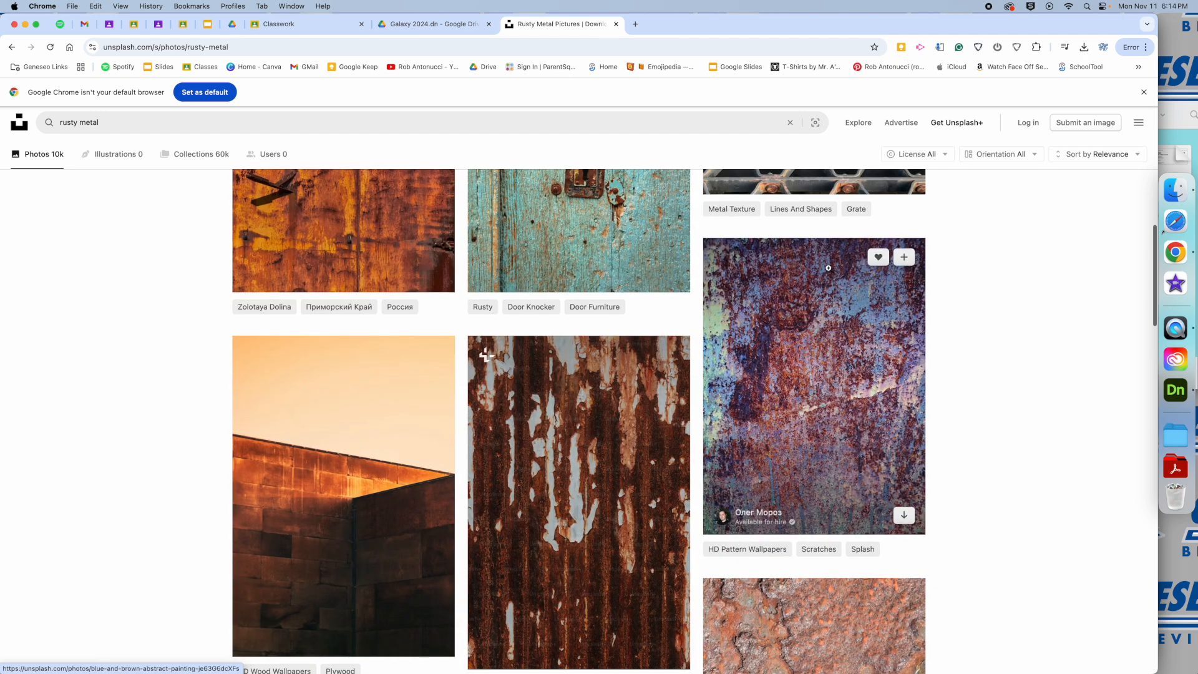
left_click(904, 516)
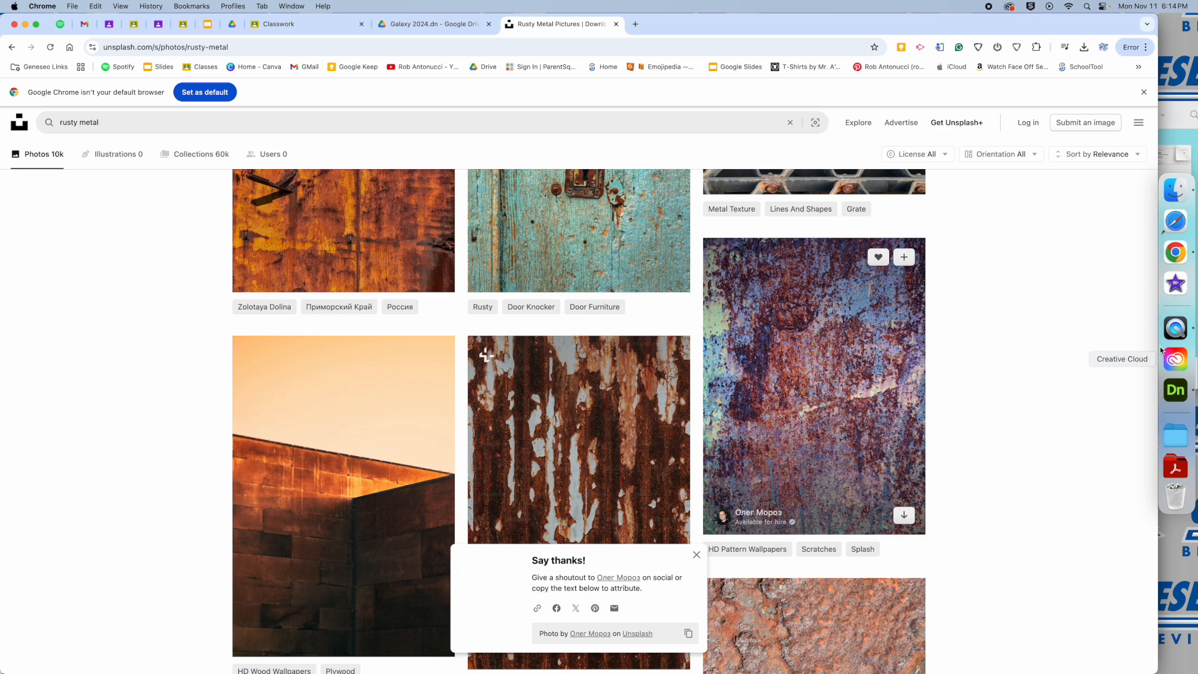
left_click(1174, 191)
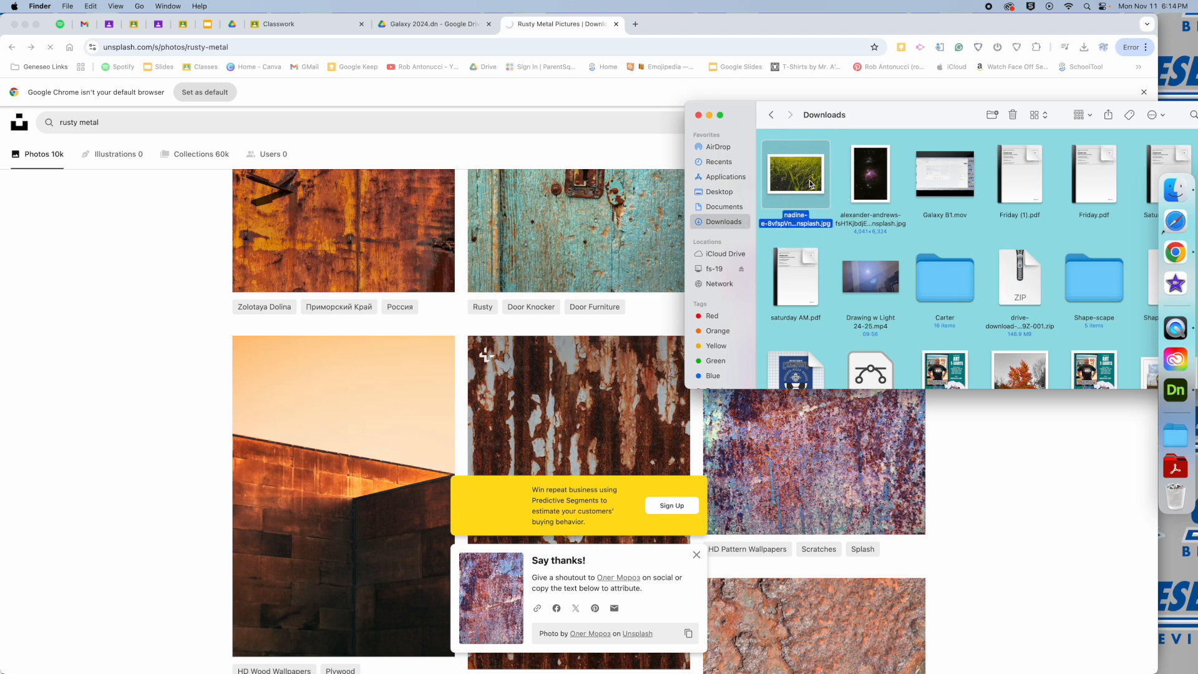
scroll(810, 184, "down", 1)
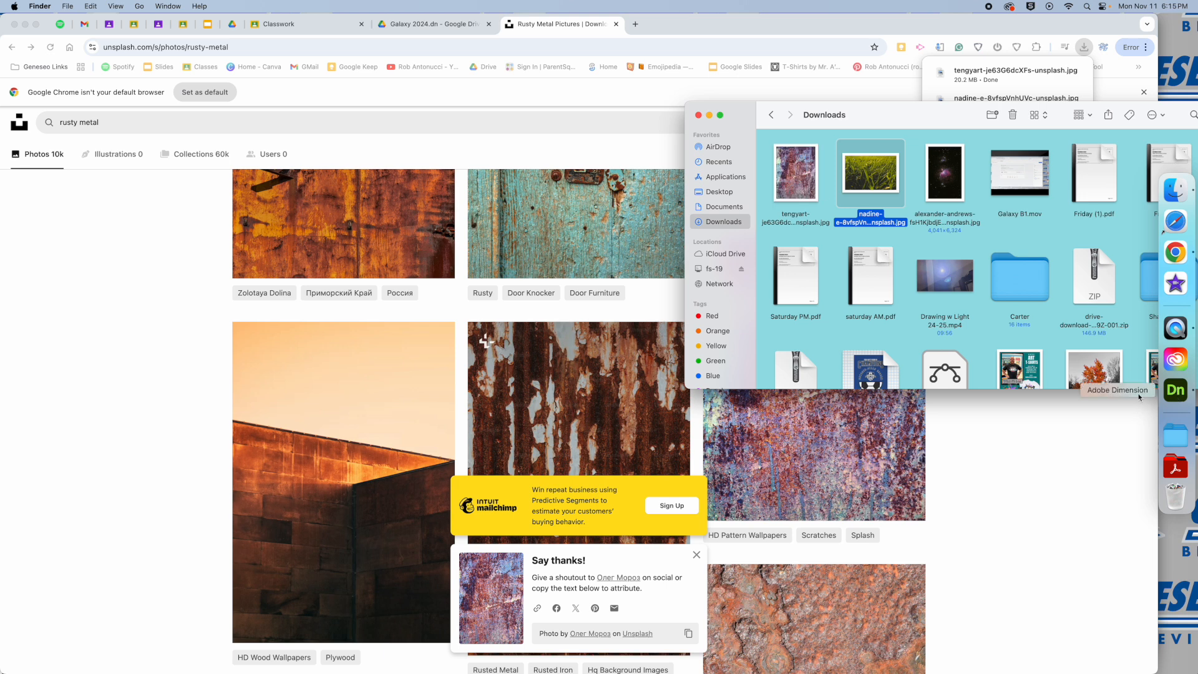
- Switch to Dimension, drop the rust photo from Downloads onto the large sandstone sphere and convert that sphere to a standard model
left_click(1174, 393)
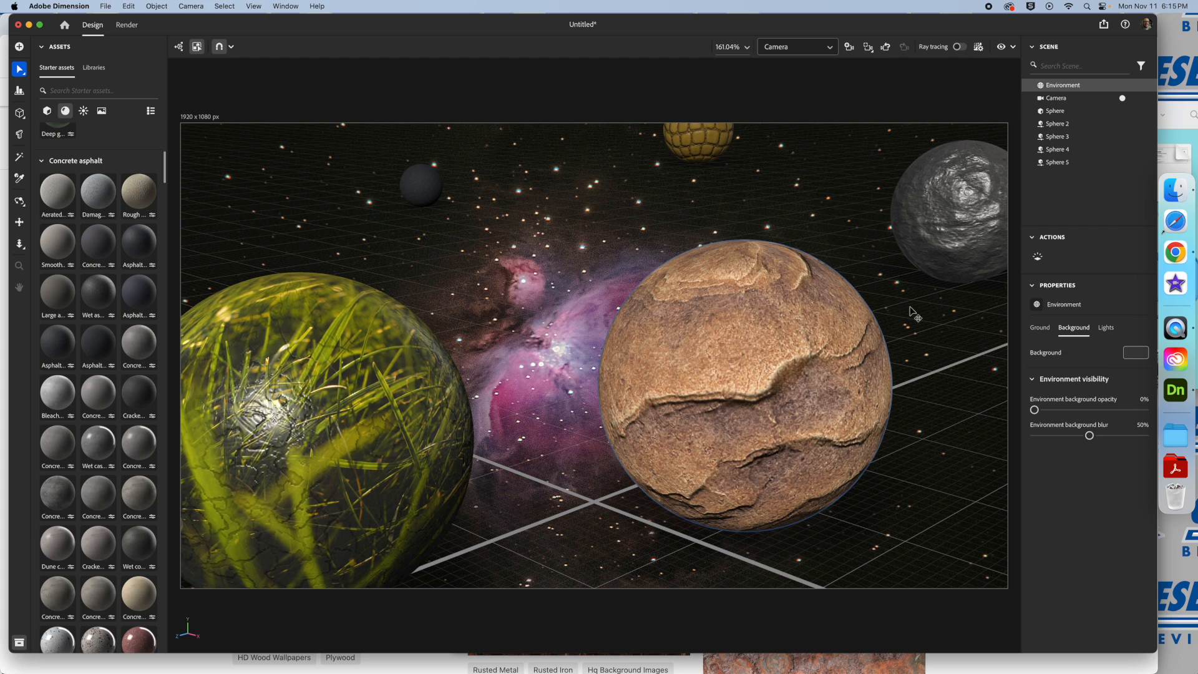
left_click(728, 360)
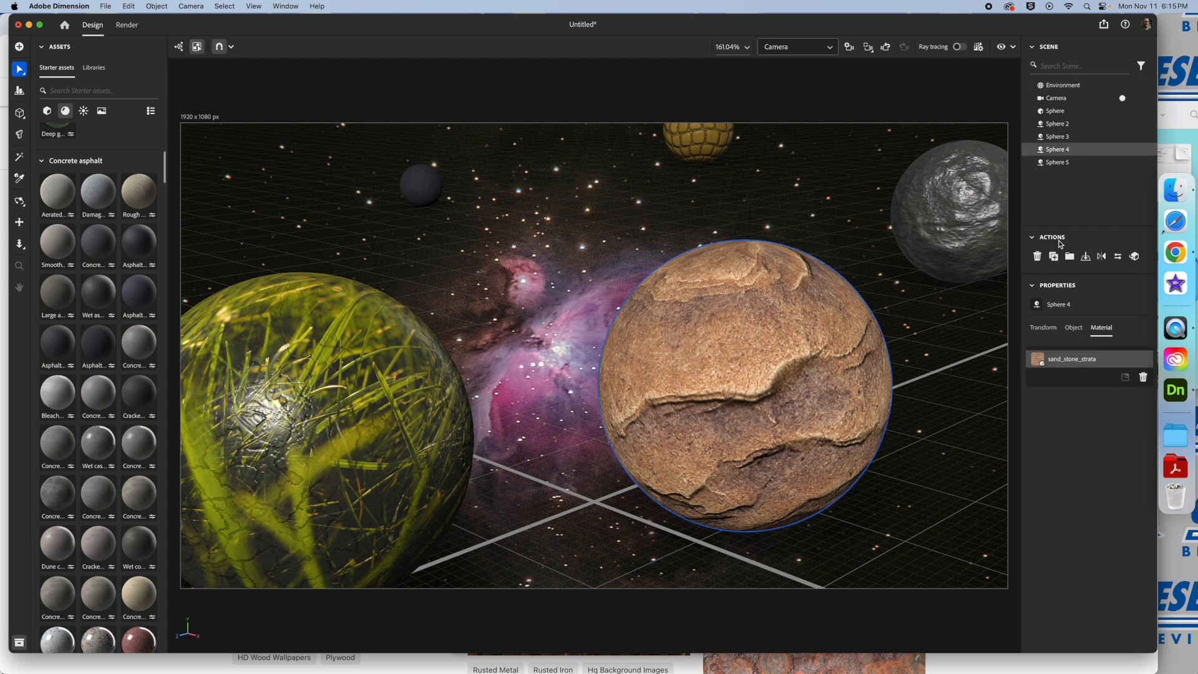
left_click(1174, 190)
left_click_drag(798, 181, 689, 442)
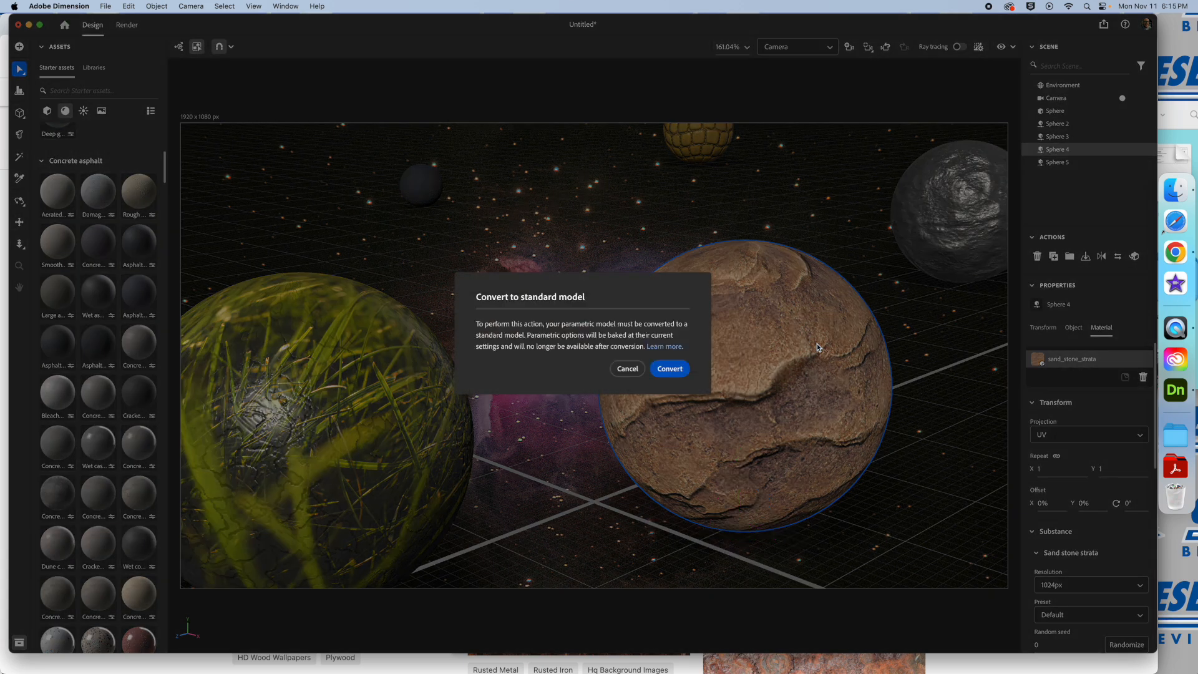
left_click(669, 370)
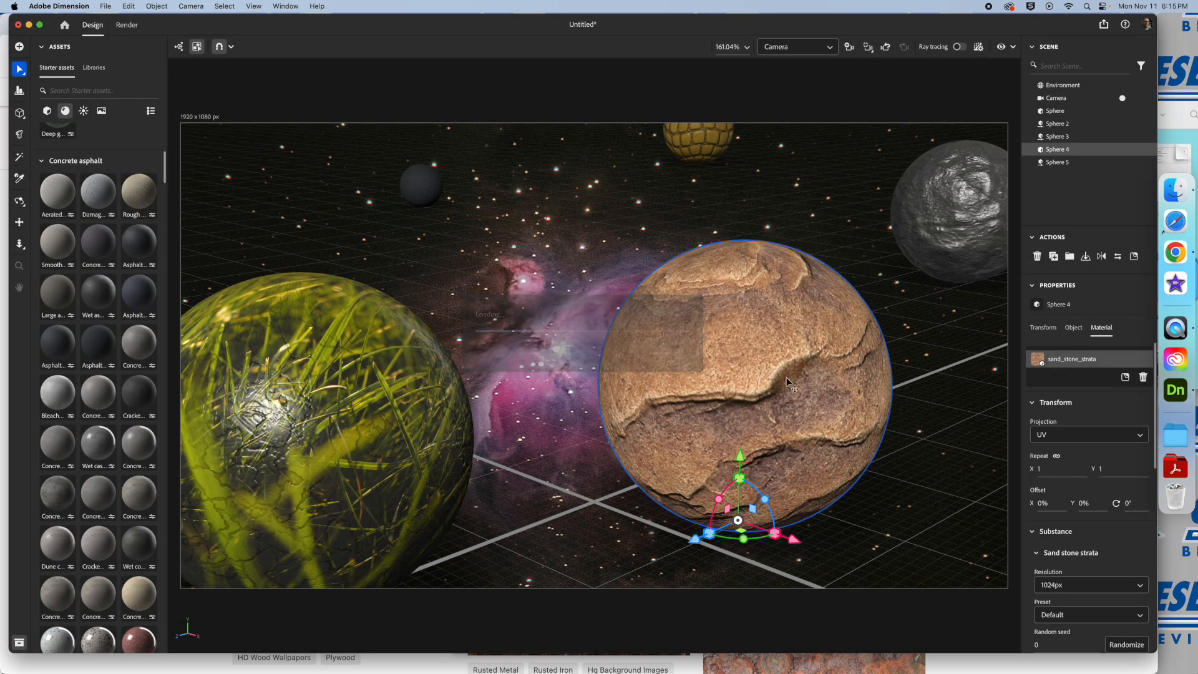
- Place the rust photo from Downloads as a decal on the sandstone sphere, enlarged to about 78% by 35% scale to cover it
left_click(1183, 194)
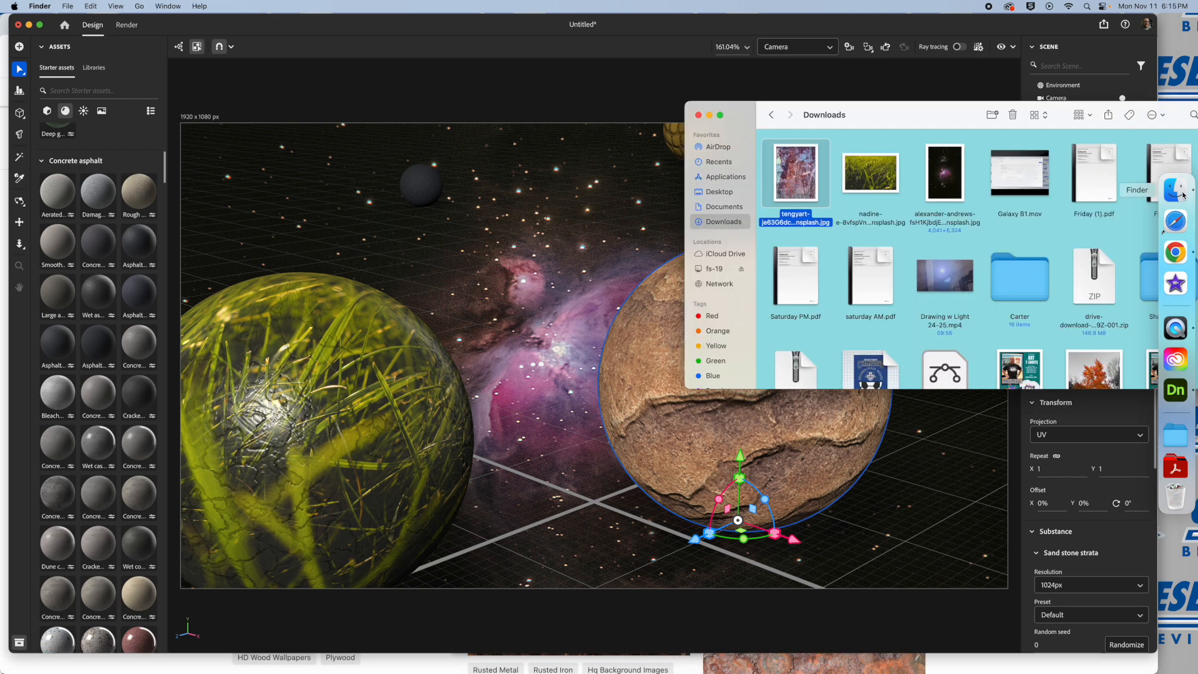
left_click_drag(804, 179, 663, 431)
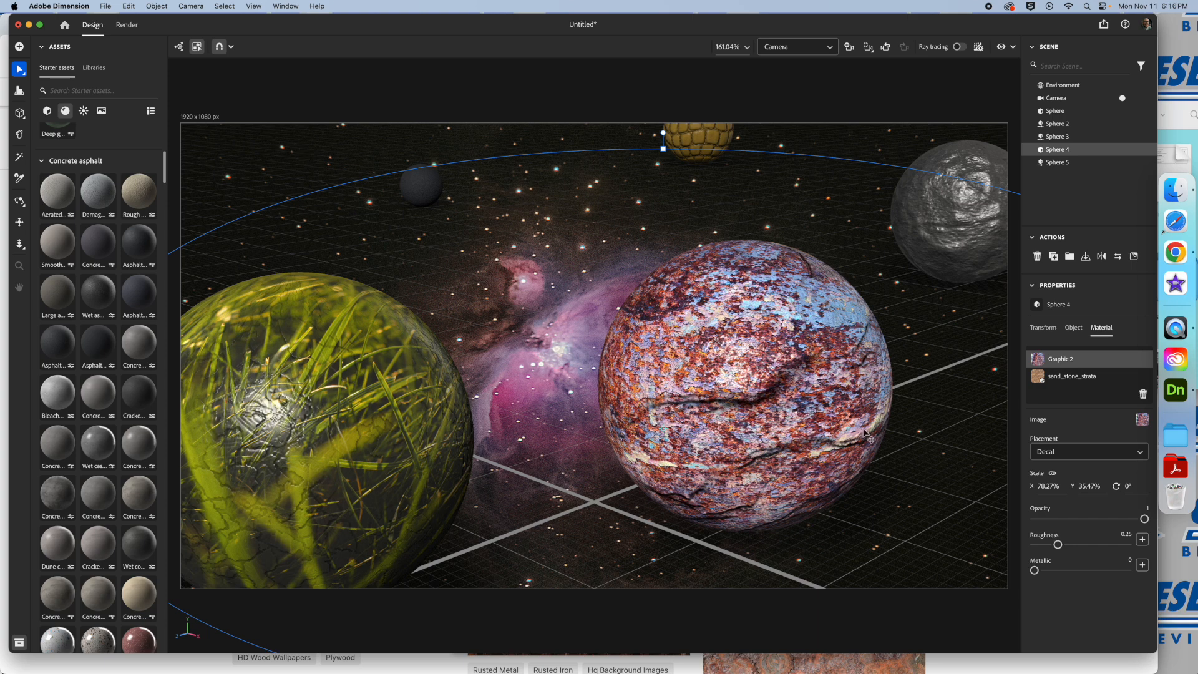
left_click(274, 165)
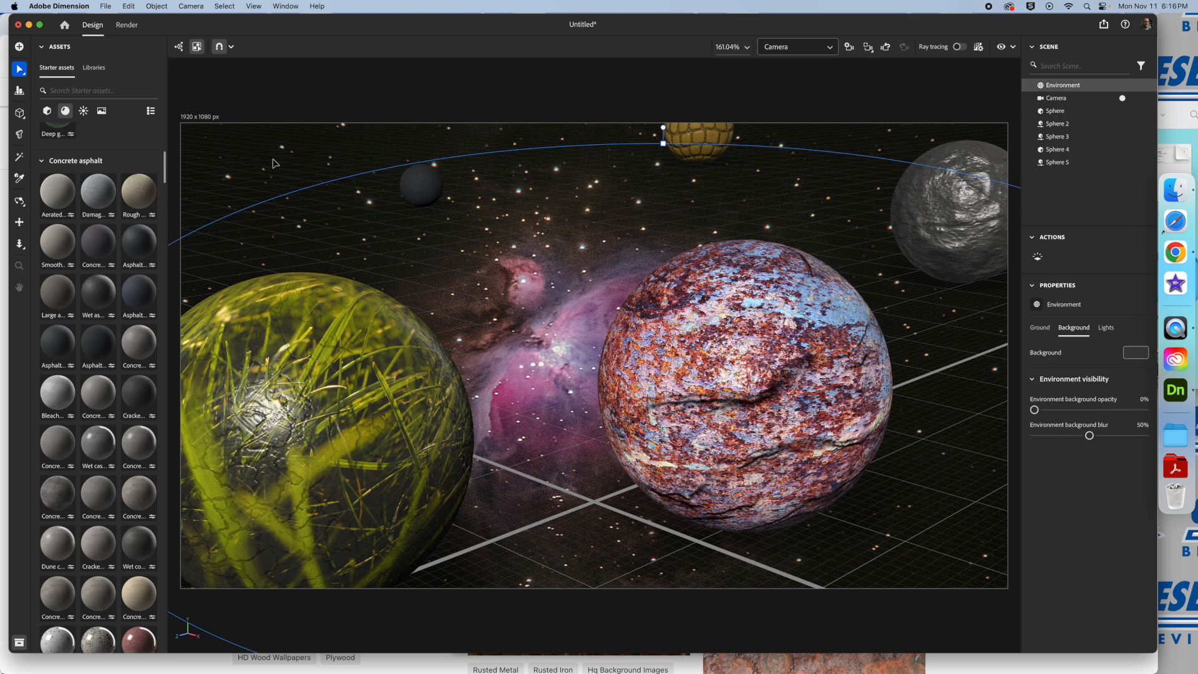
- Switch back to Chrome and search Unsplash for bark tree photos
left_click(1174, 253)
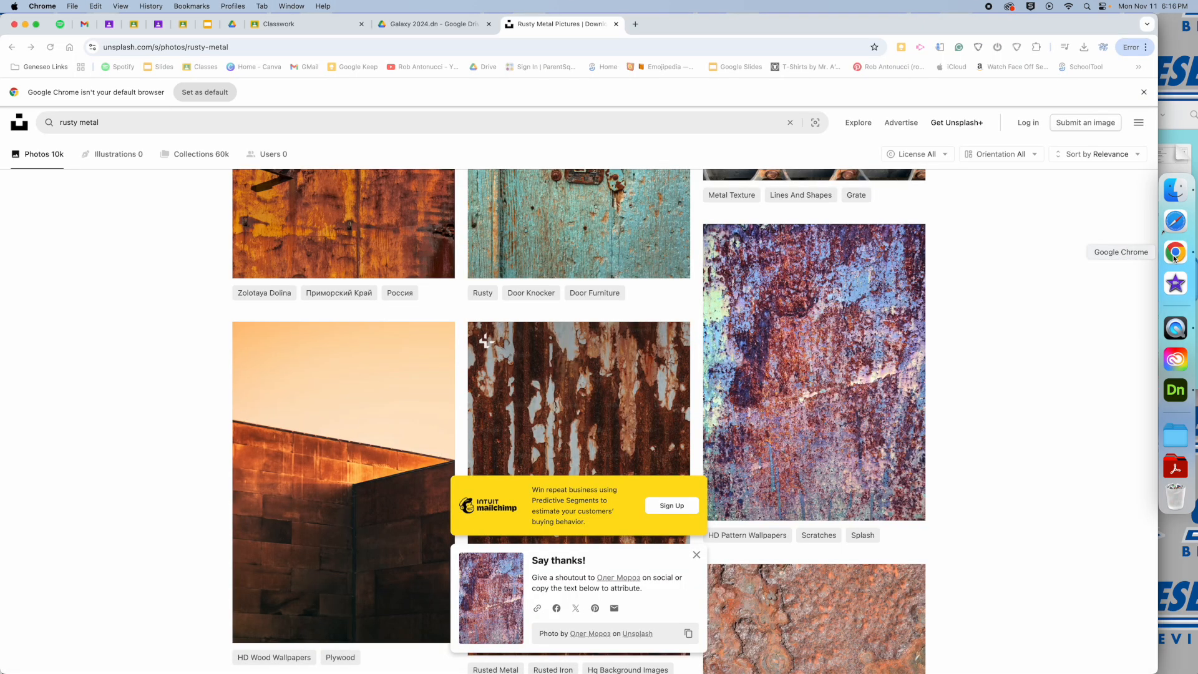
triple_click(133, 123)
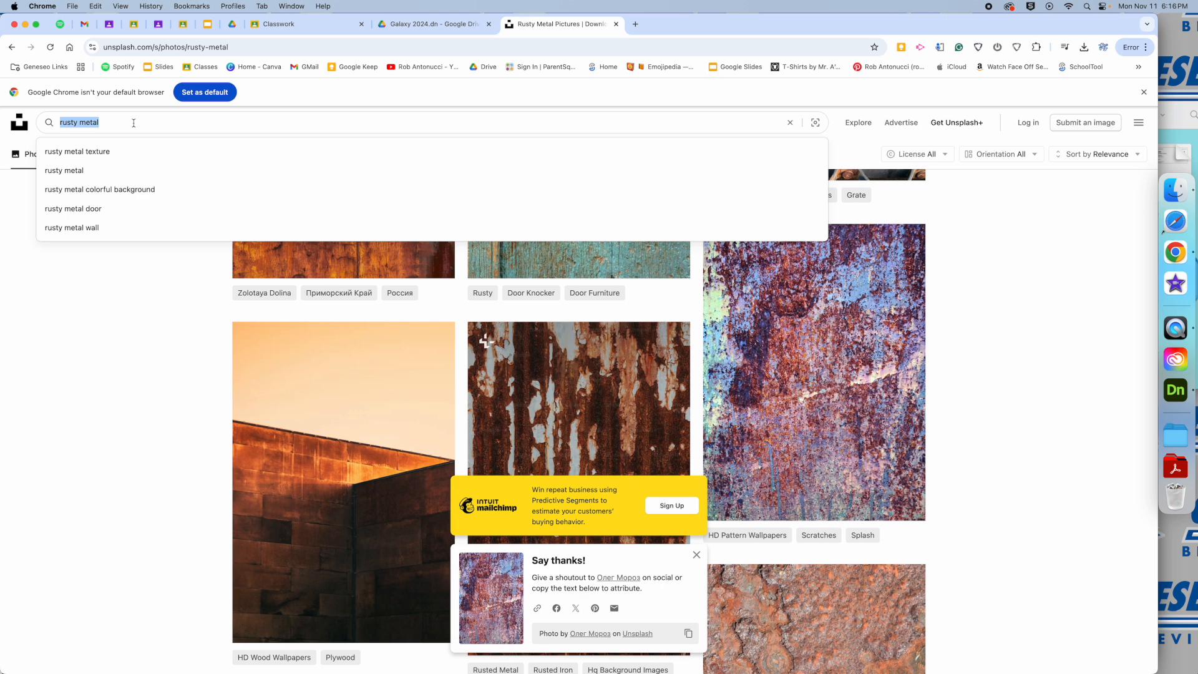
type("bark tree")
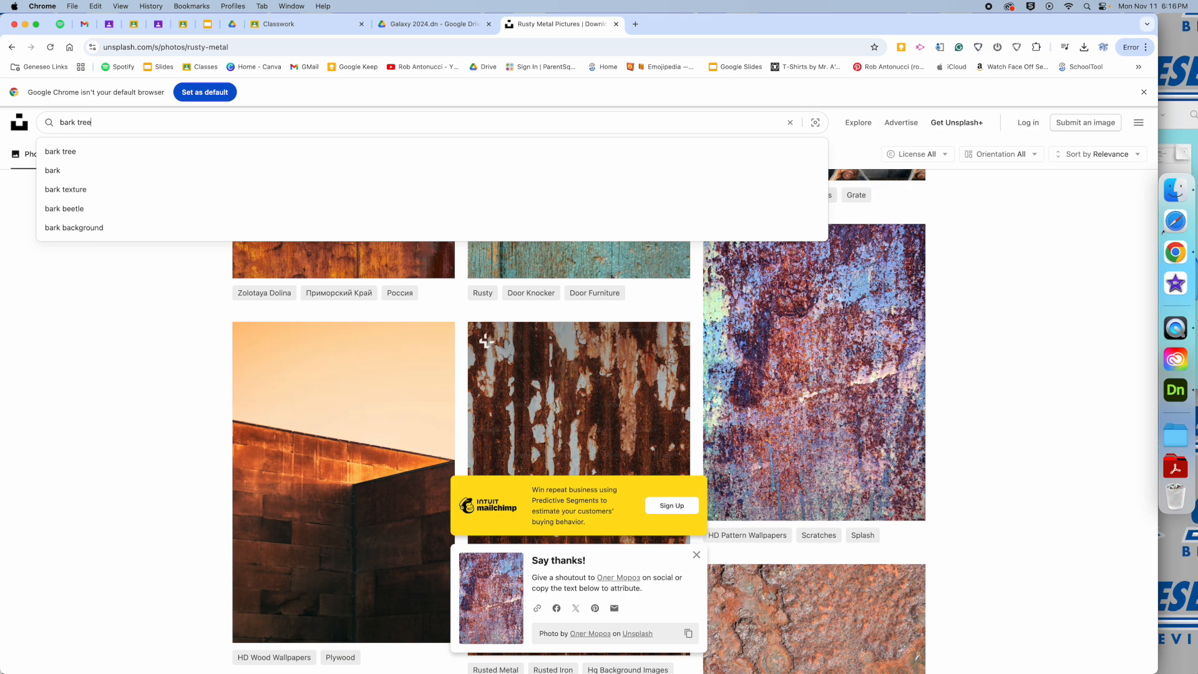
key("Return")
- Find the free close-up photo of dark, horizontally ridged bark, download it and dismiss the thank-you message
scroll(594, 481, "down", 1)
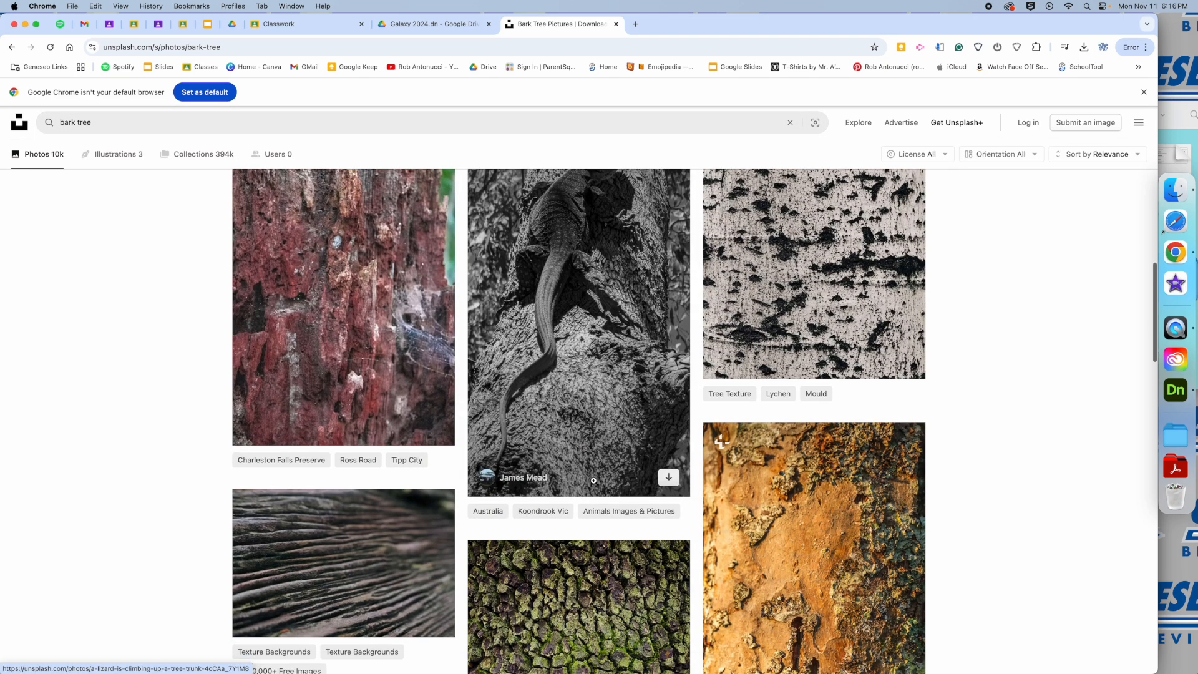
scroll(485, 293, "down", 3)
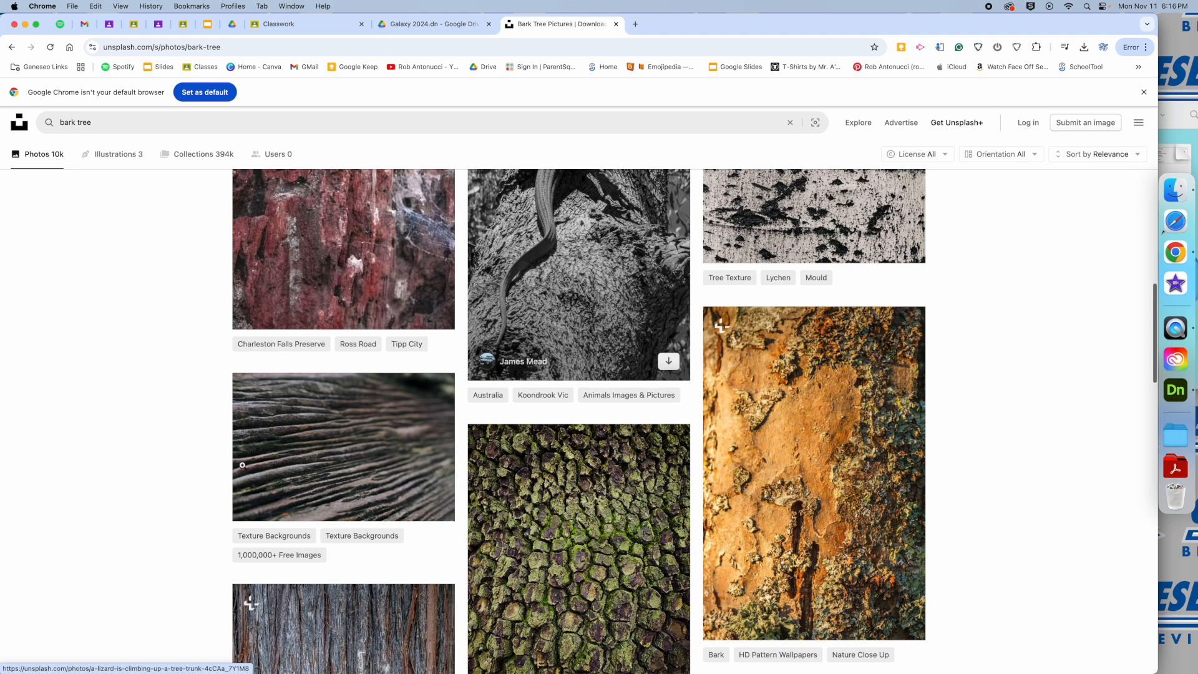
scroll(430, 468, "down", 1)
left_click(433, 464)
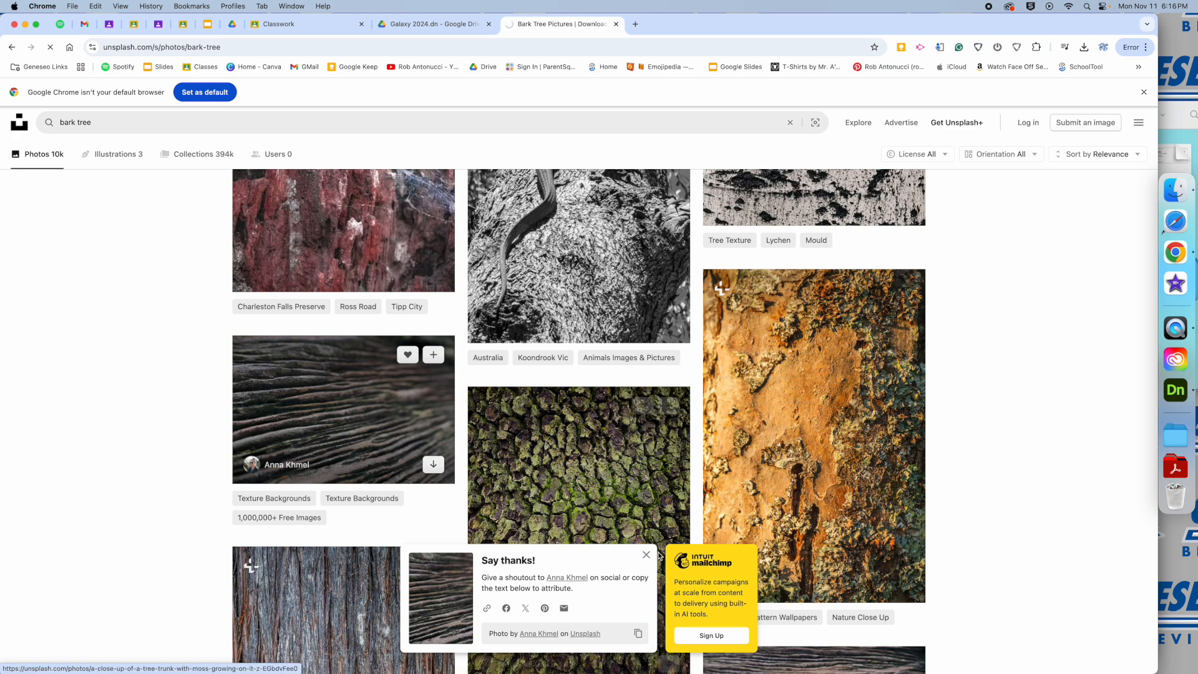
left_click(647, 555)
- Download the free photo of green mossy, cracked bark, browse further bark results and dismiss the thank-you message
scroll(599, 520, "down", 3)
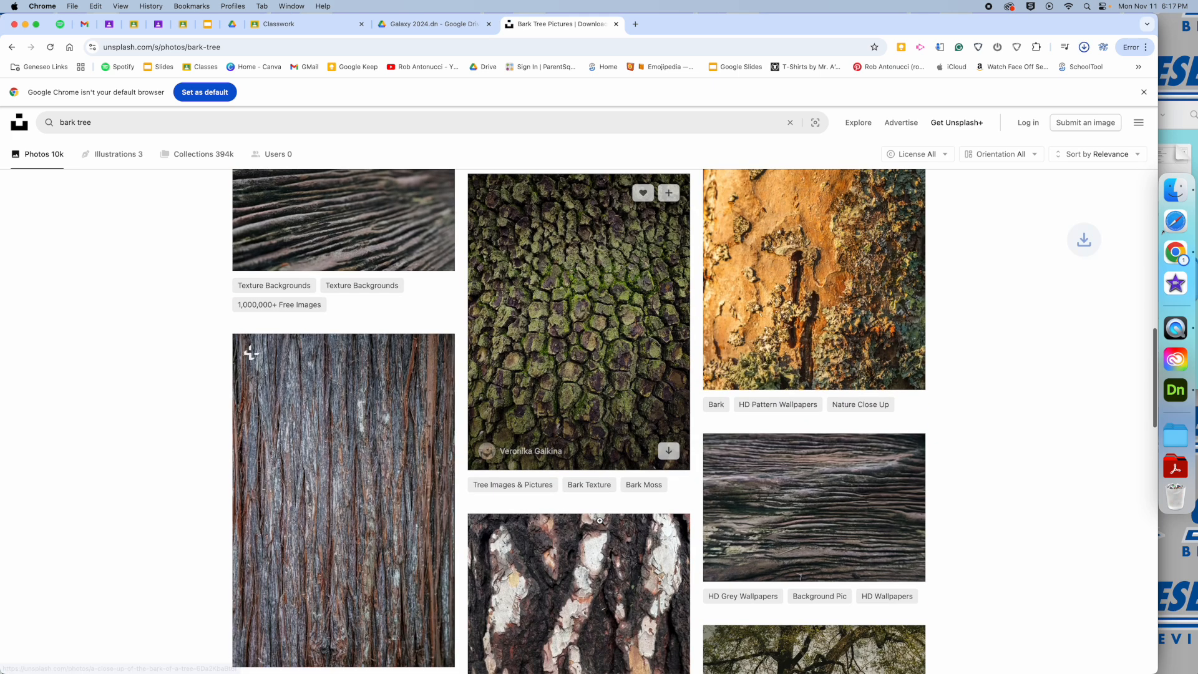
left_click(668, 452)
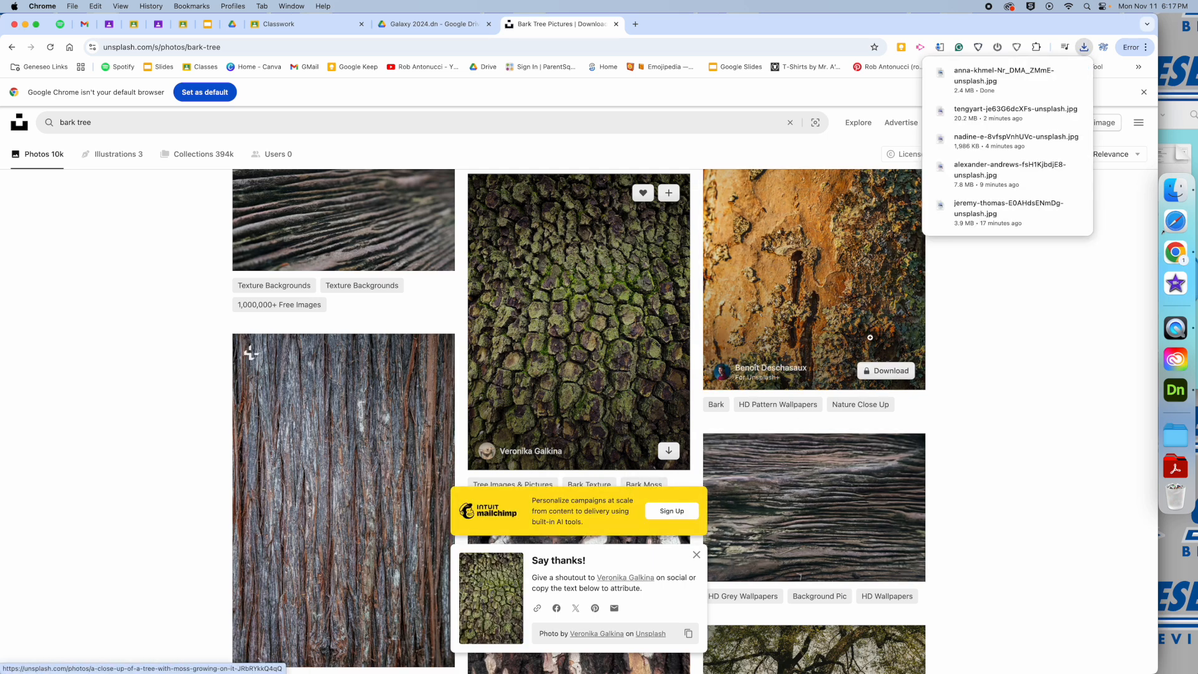
scroll(659, 421, "down", 5)
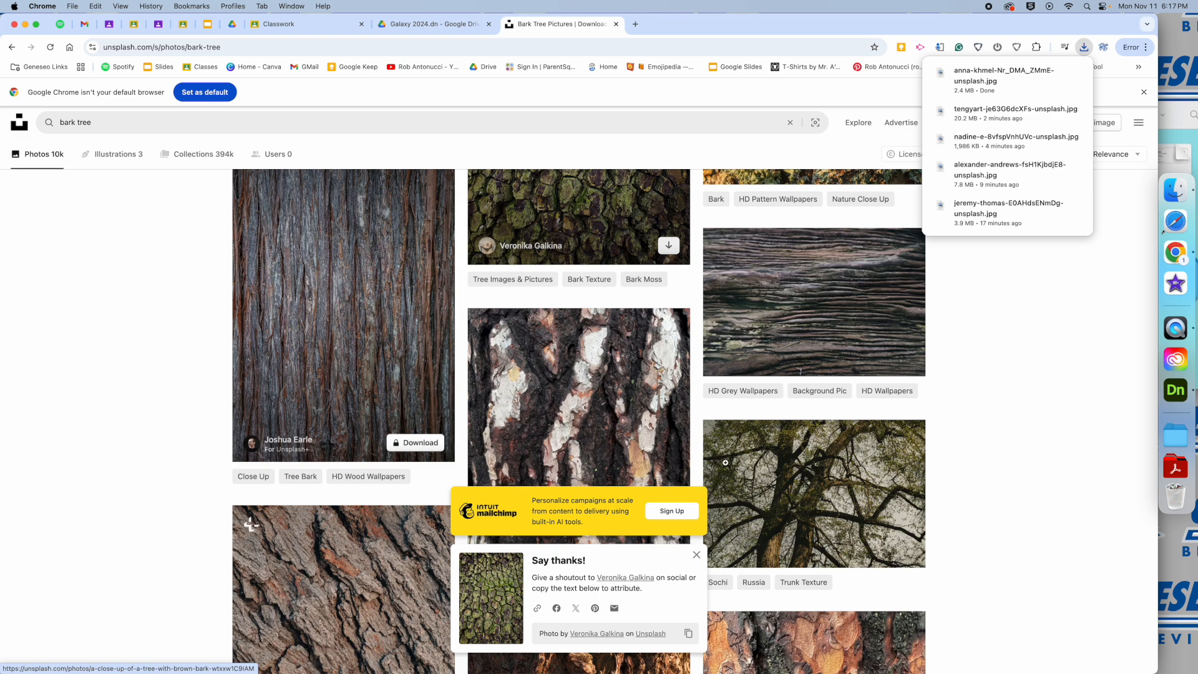
scroll(725, 462, "down", 3)
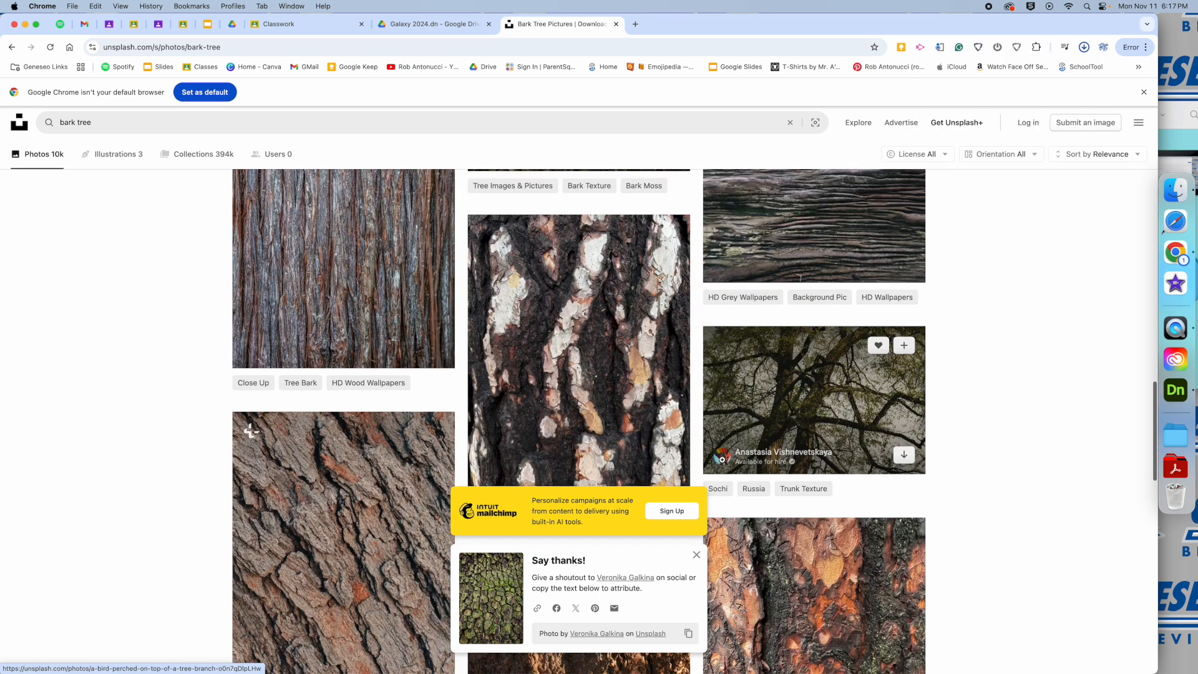
scroll(724, 462, "down", 3)
left_click(696, 556)
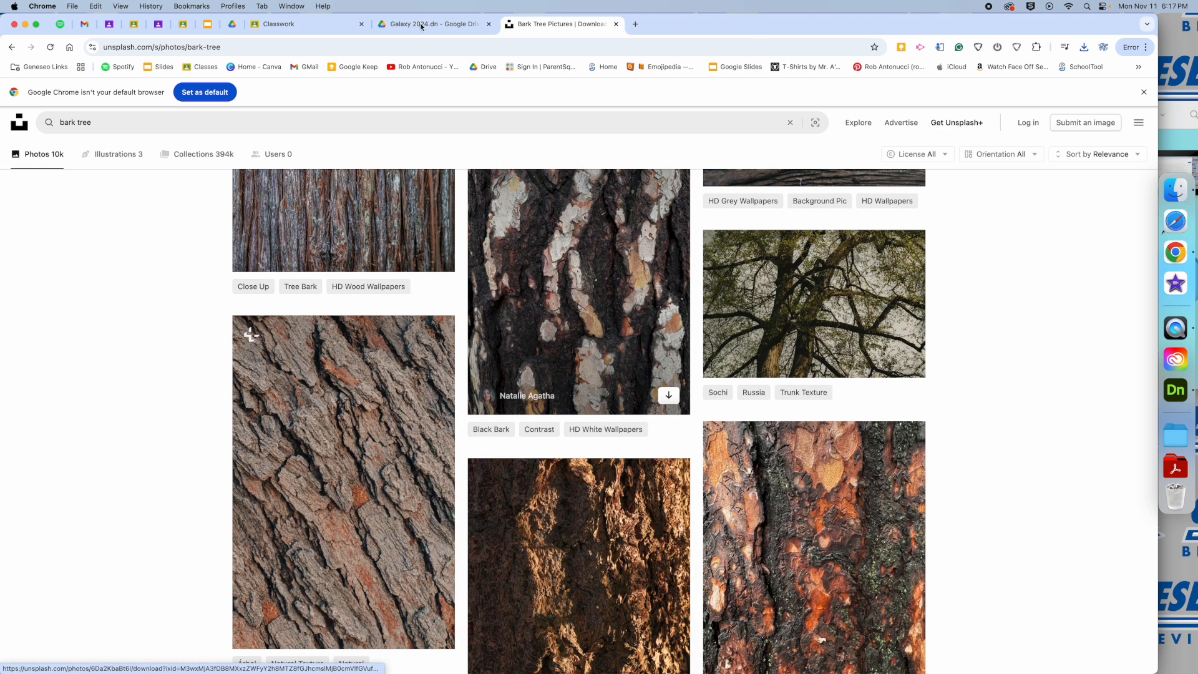
- Switch back to Dimension and convert the folded-metal sphere to a standard model so it can take the dark ridged bark photo from Downloads
left_click(25, 24)
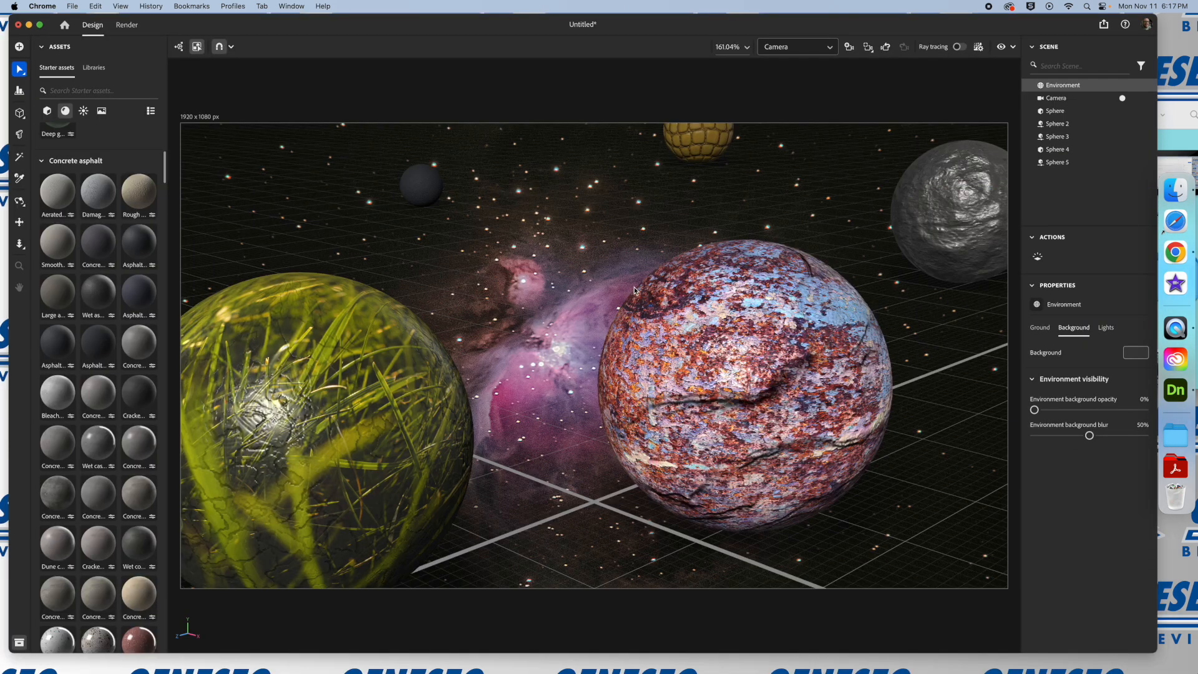
left_click(1175, 193)
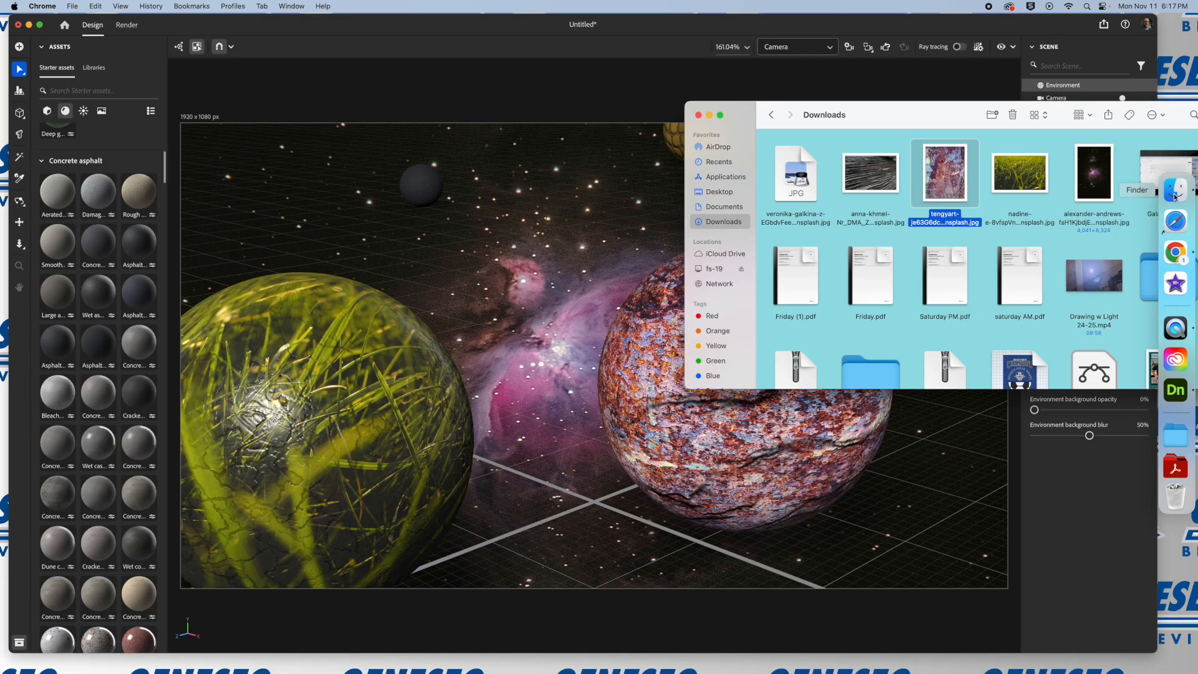
left_click(862, 181)
left_click_drag(892, 122, 788, 307)
left_click(961, 189)
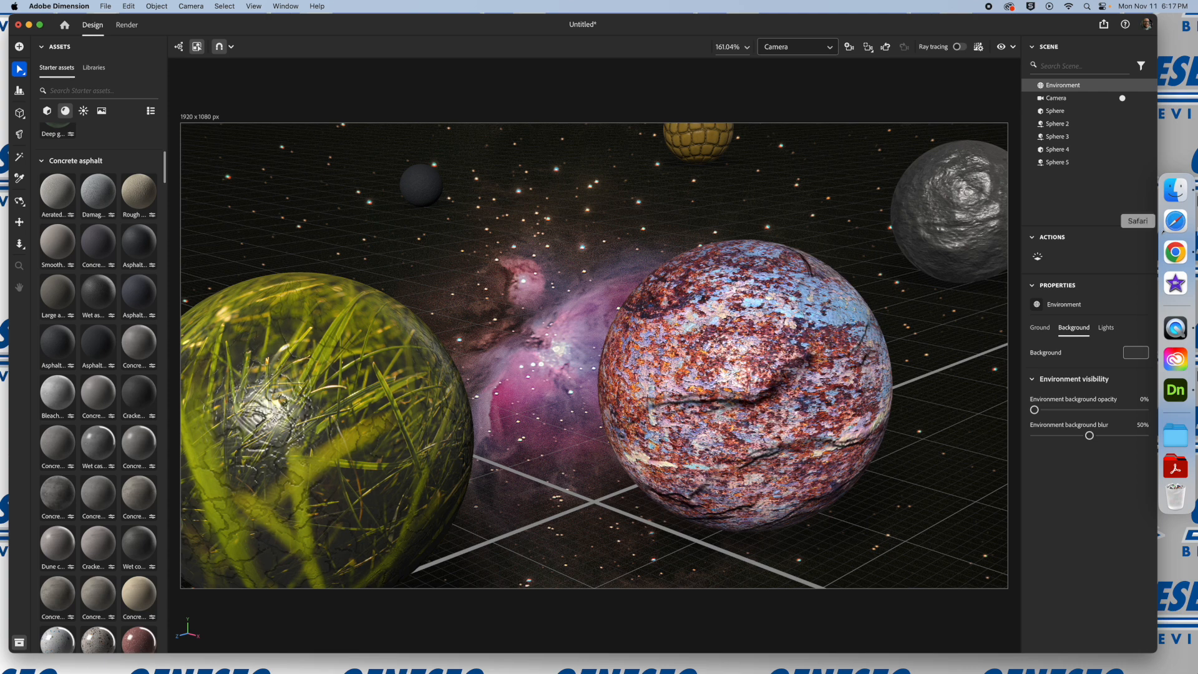
left_click(1175, 194)
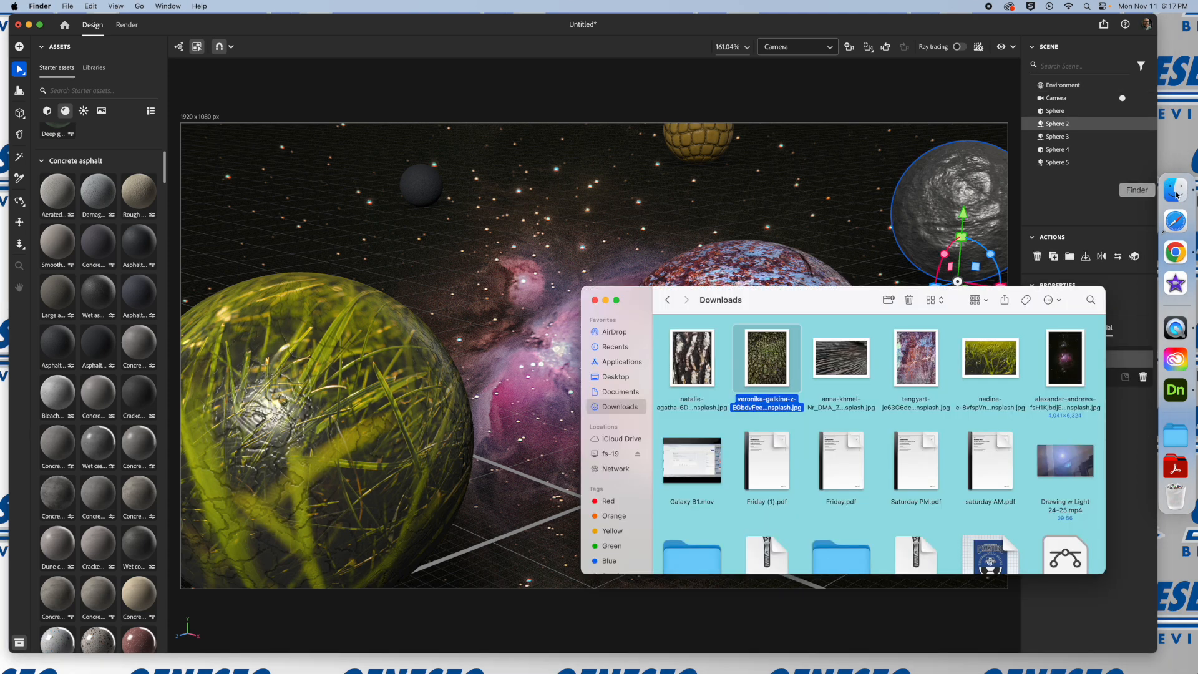
left_click(828, 368)
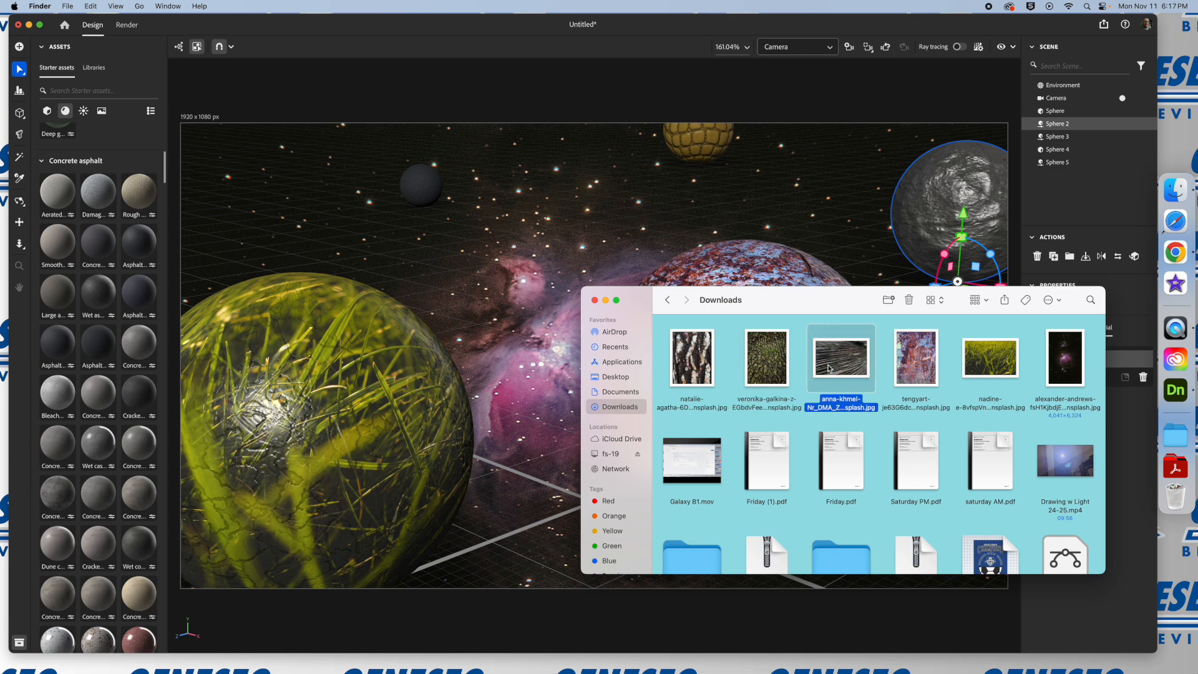
left_click_drag(829, 368, 945, 198)
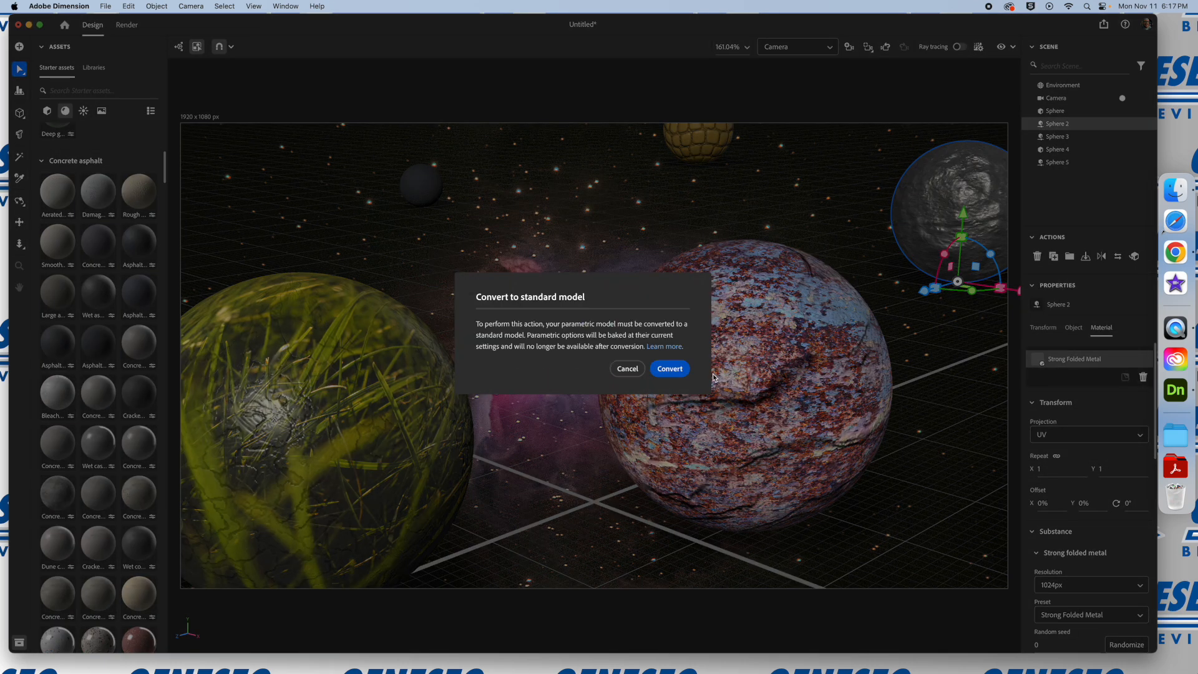
left_click(663, 371)
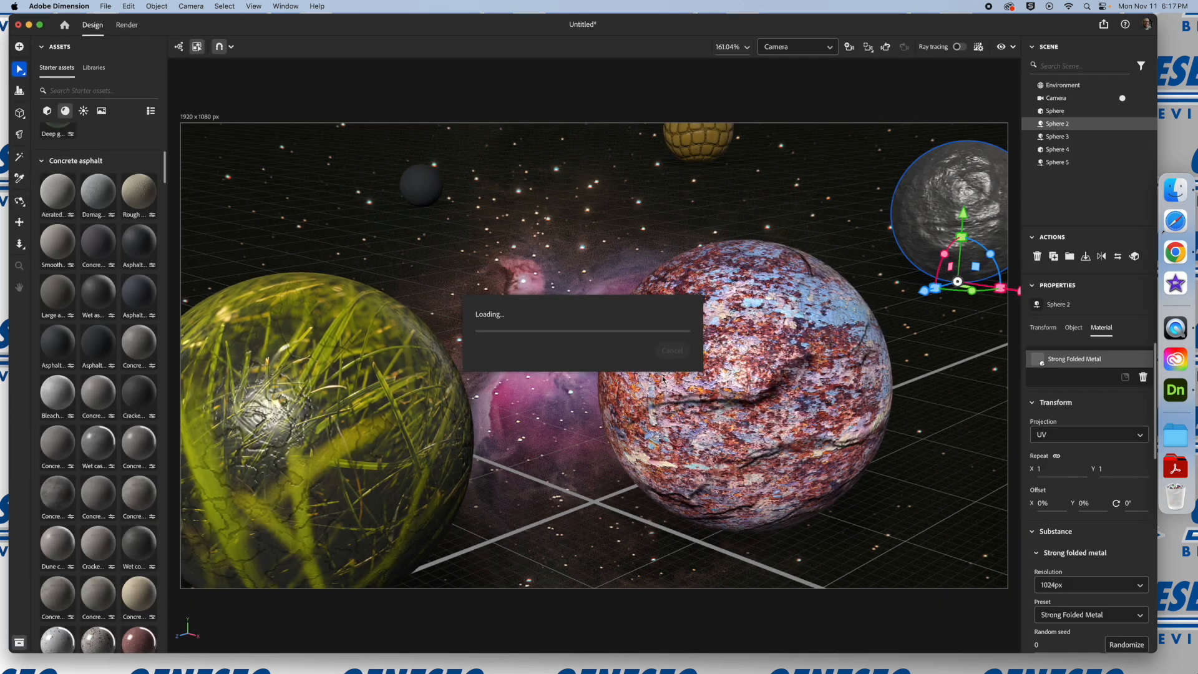
- Place the dark ridged bark photo on the folded-metal sphere as a decal enlarged to cover its surface, then deselect it
left_click(1176, 191)
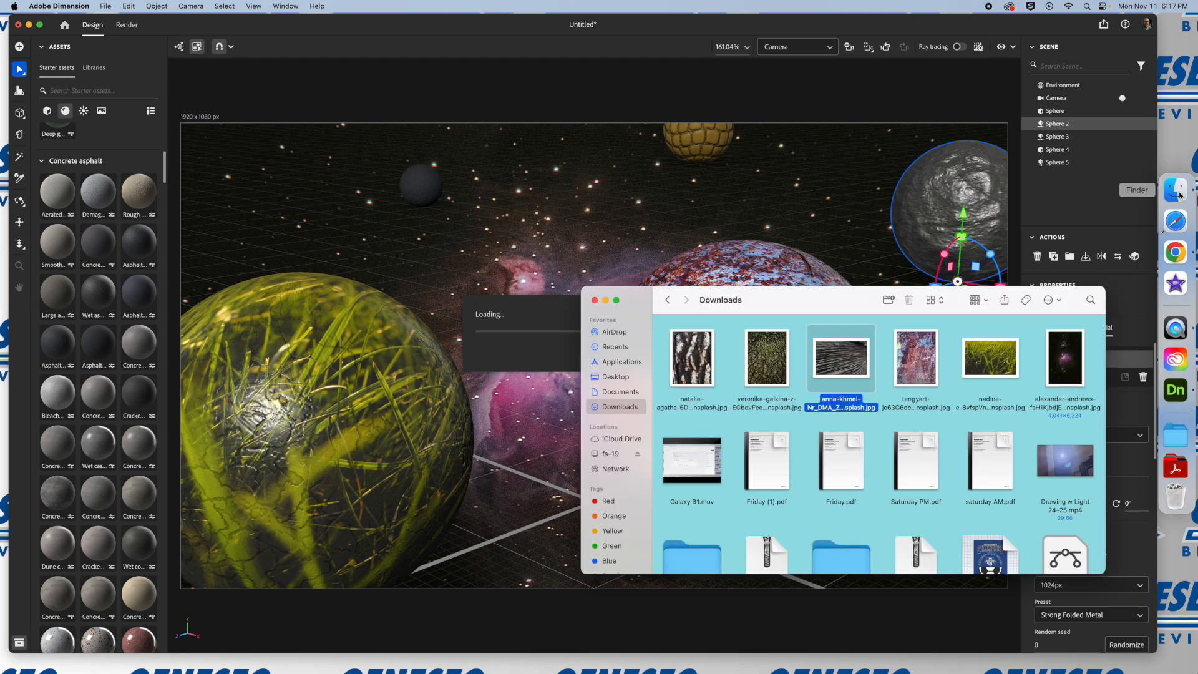
left_click(857, 346)
left_click_drag(858, 346, 945, 222)
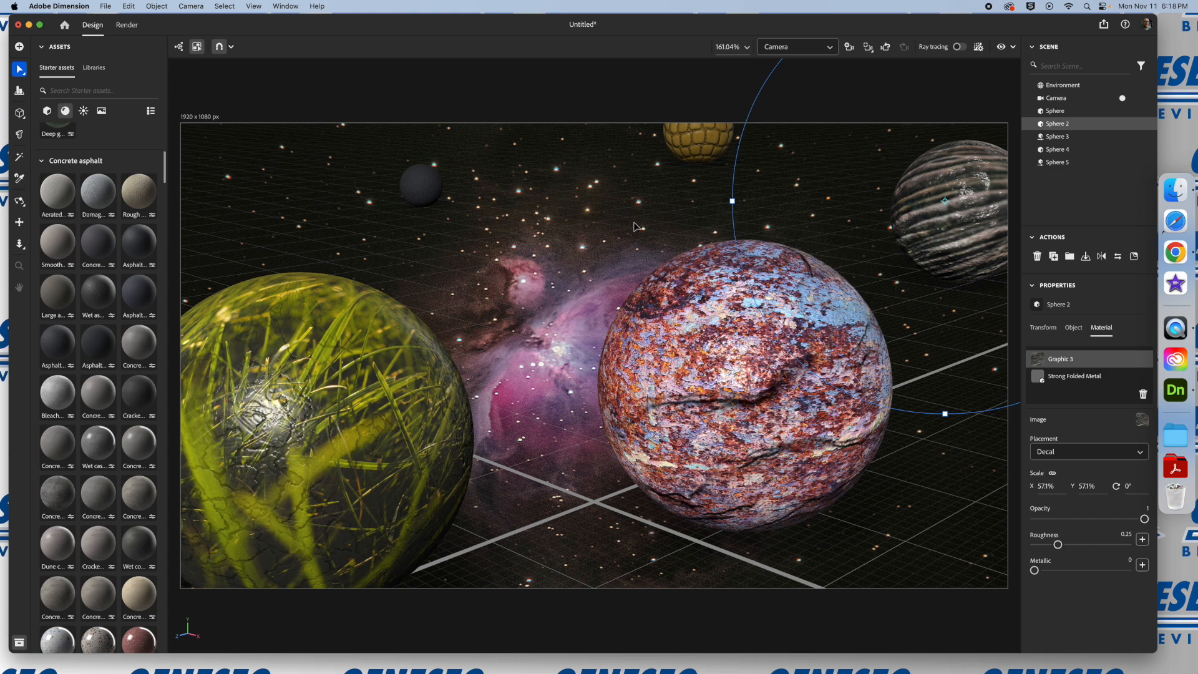
left_click(634, 226)
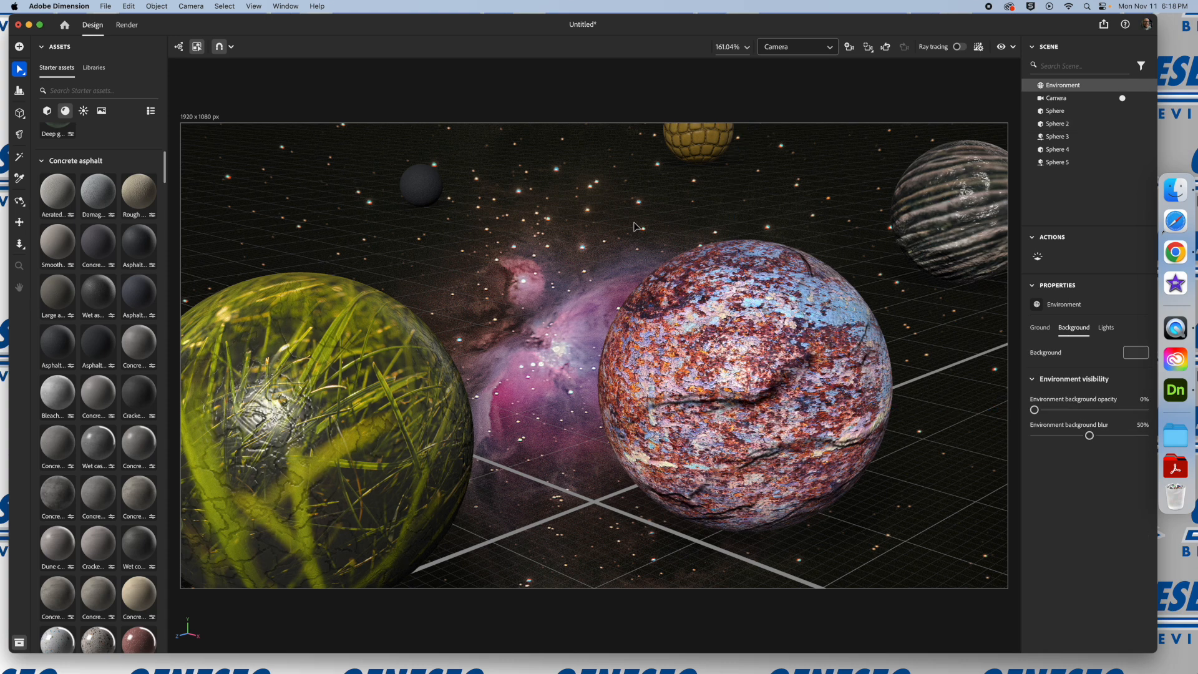
- Convert the leather reptile skin sphere to a standard model so it can take the green mossy bark photo from Downloads
left_click(702, 147)
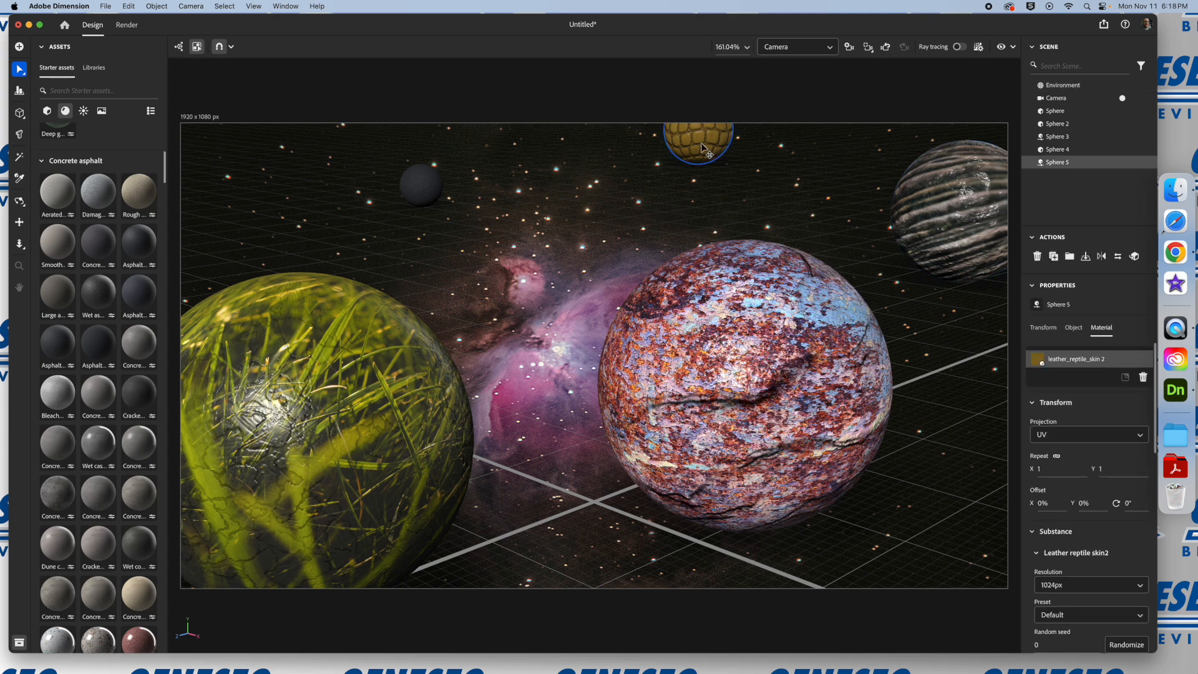
left_click(1174, 191)
left_click_drag(767, 359, 705, 135)
left_click(668, 367)
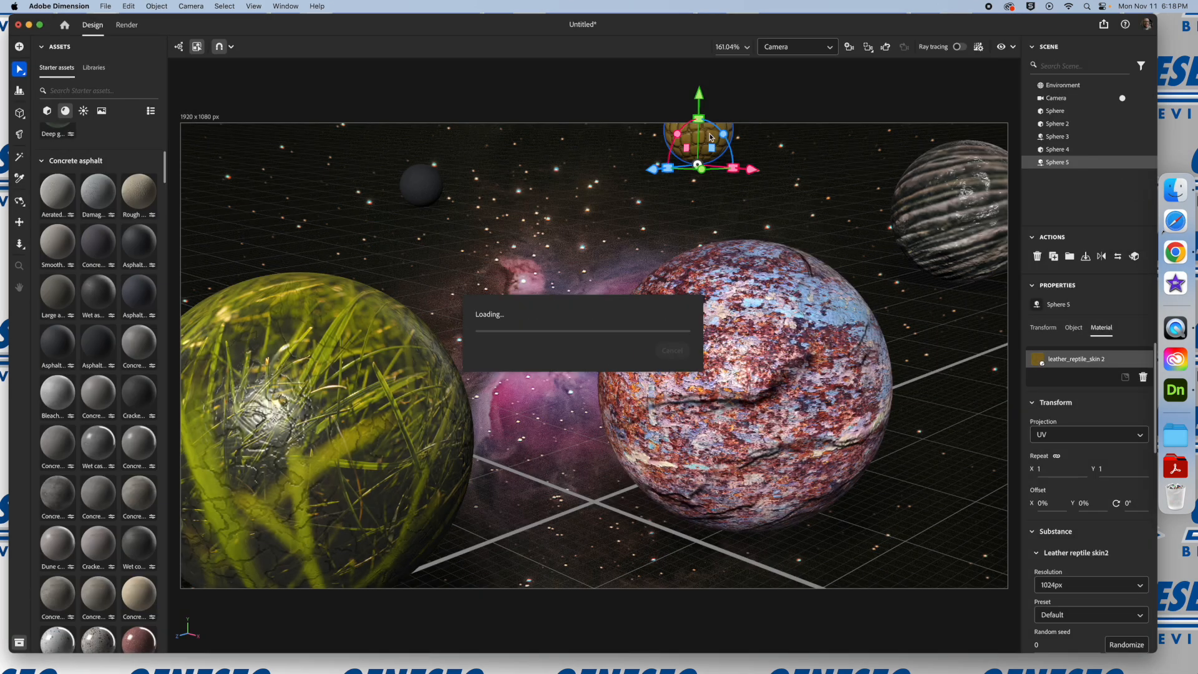
- Move the reptile skin sphere further into the frame and cover it with the green mossy bark photo as an enlarged decal
left_click_drag(621, 185, 611, 196)
left_click(1174, 190)
left_click_drag(767, 359, 599, 159)
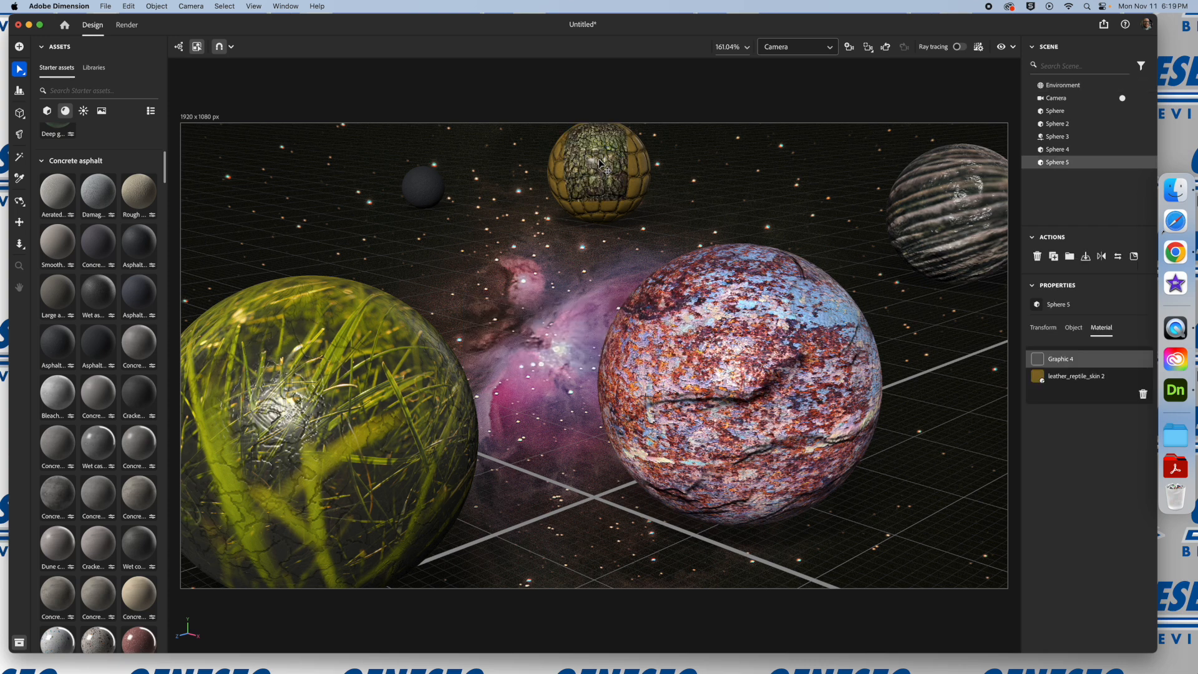
left_click(360, 199)
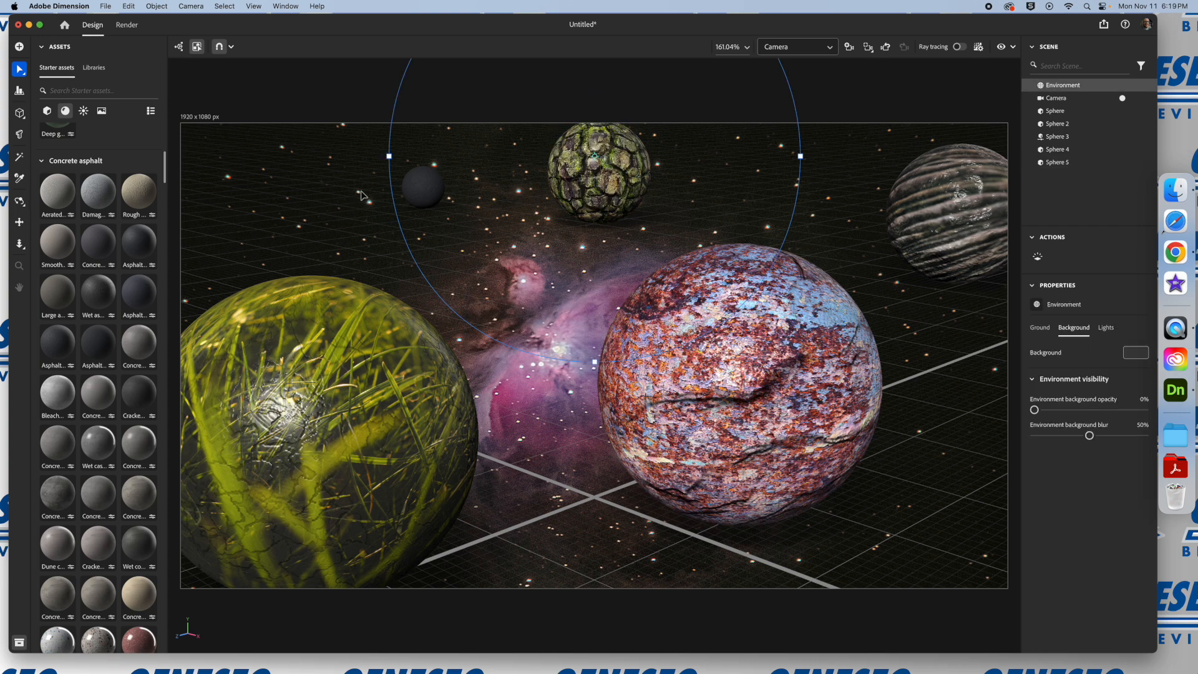
- Convert the small Asphalt Rough sphere to a standard model and cover it with the black-and-white bark photo as a decal scaled to about 130%
left_click(427, 189)
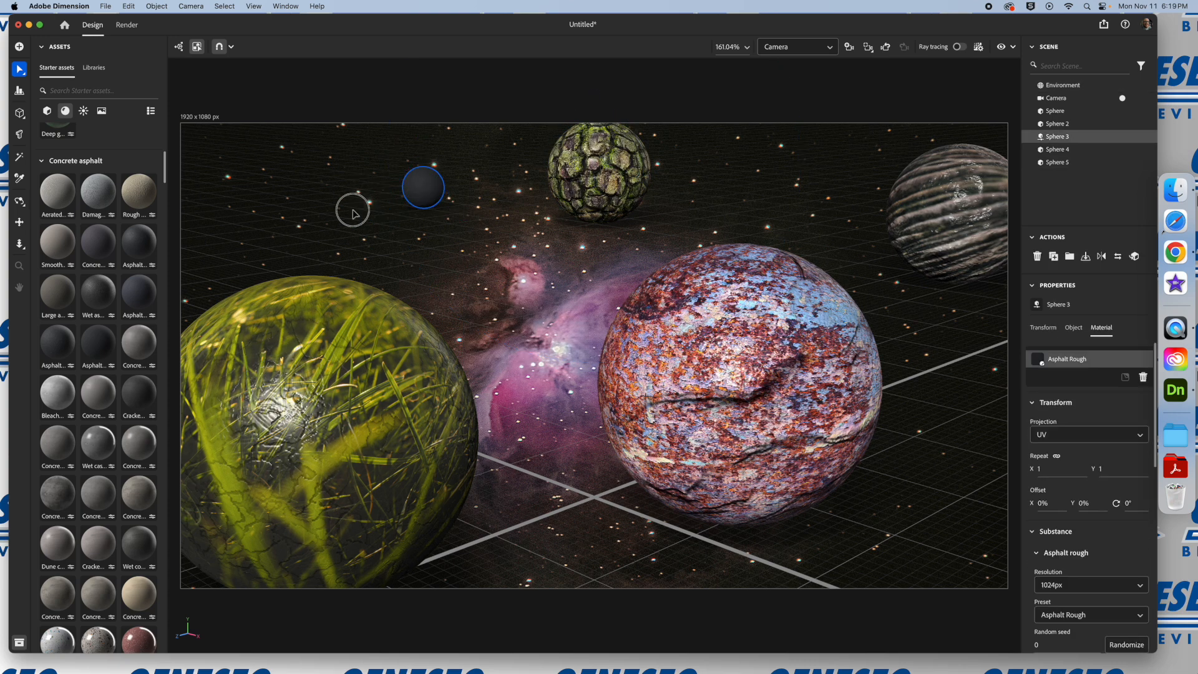
left_click(1174, 190)
left_click_drag(680, 359, 428, 184)
left_click(663, 369)
left_click(1173, 190)
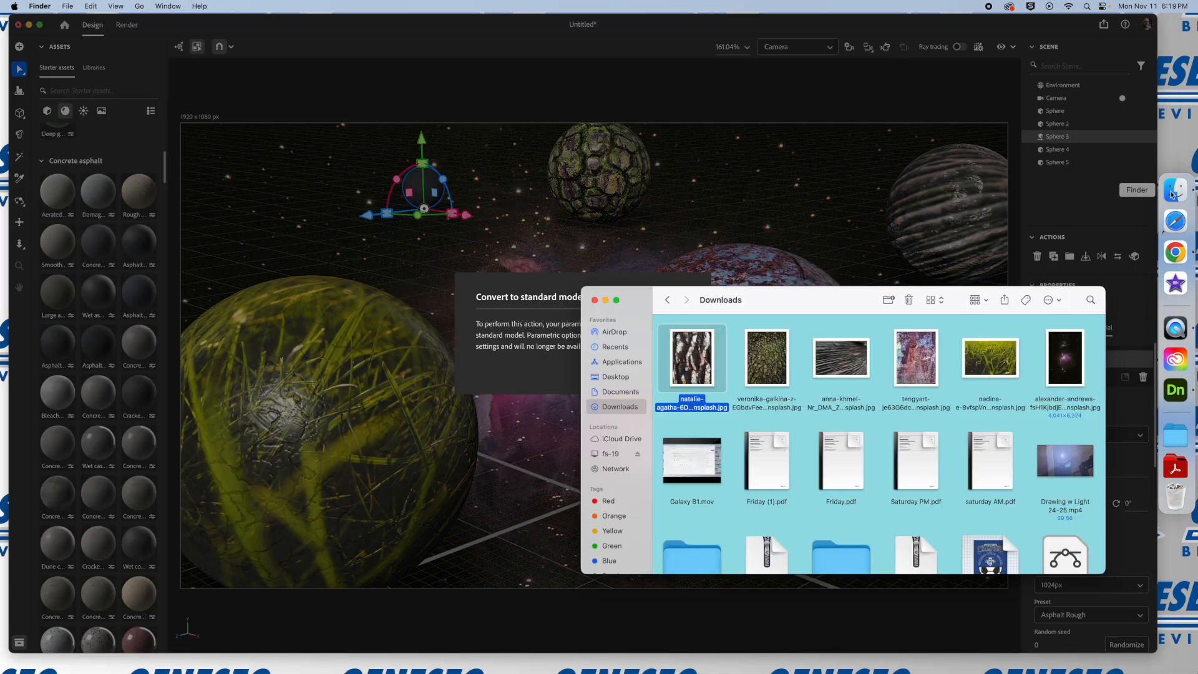
left_click_drag(692, 357, 413, 184)
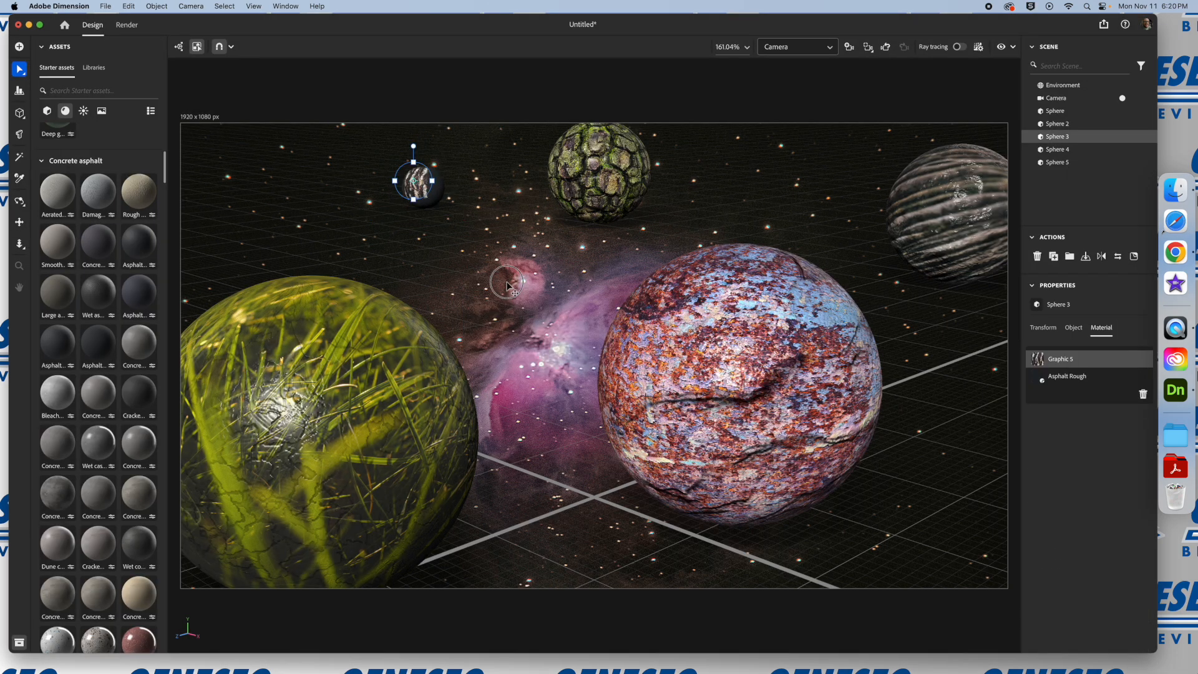
left_click_drag(425, 194, 504, 277)
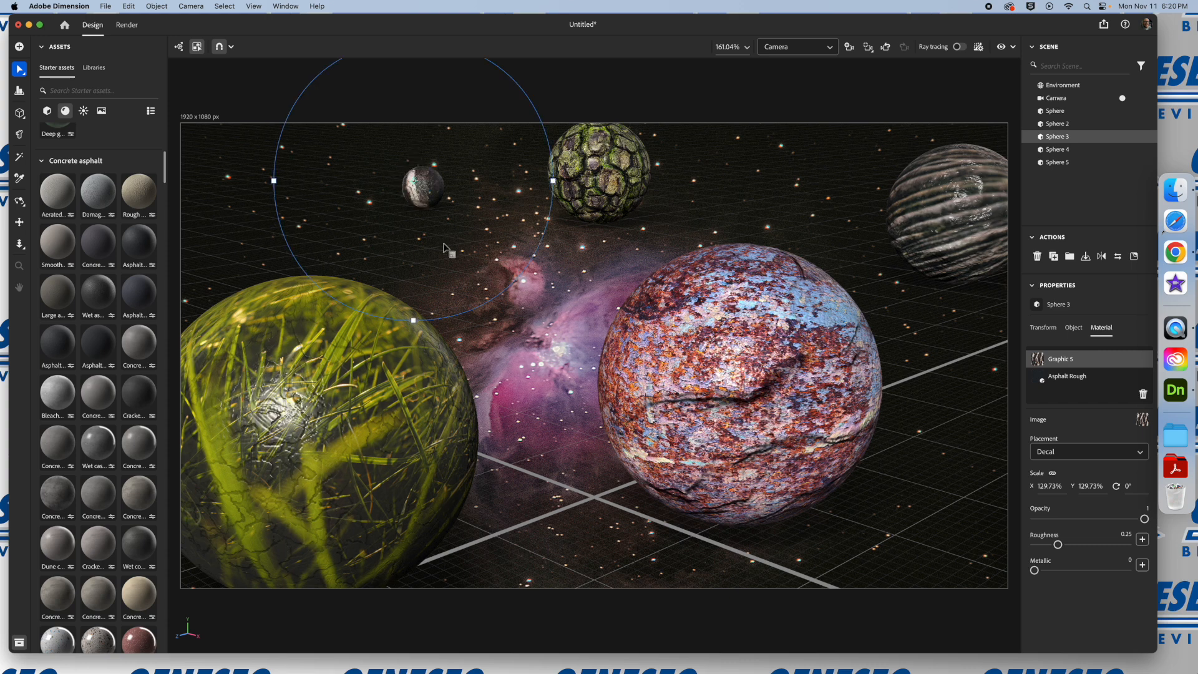
left_click(250, 219)
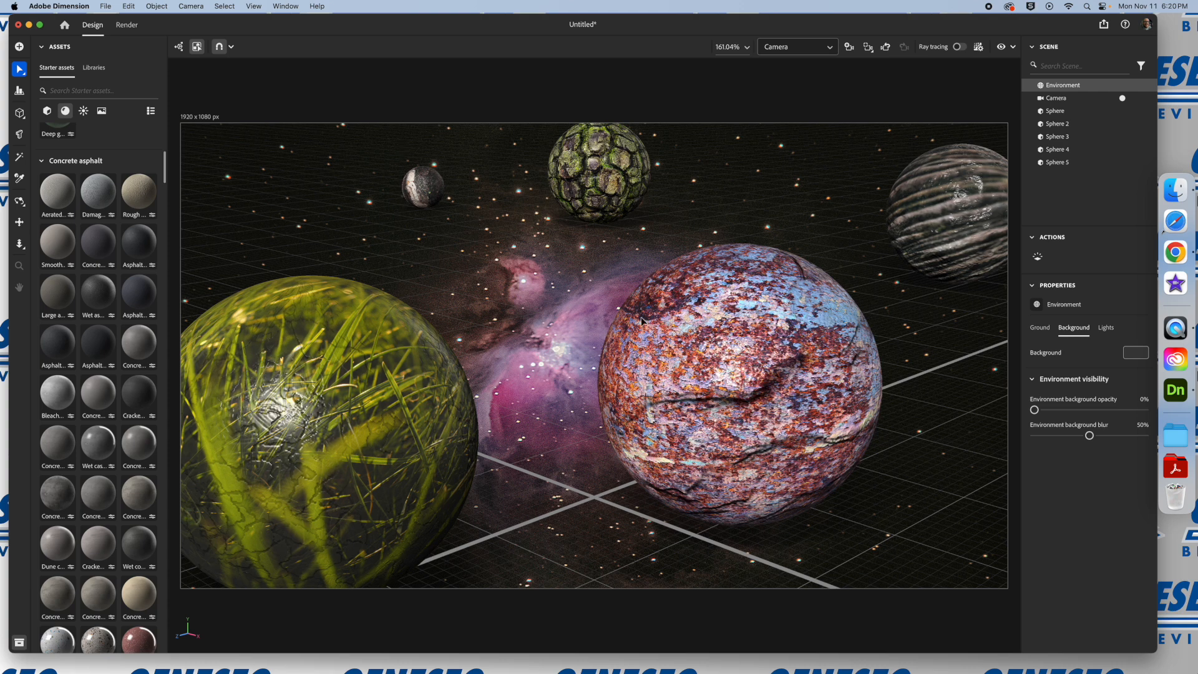
- Go to the render setup and name the export file Galaxy MrA
left_click(126, 25)
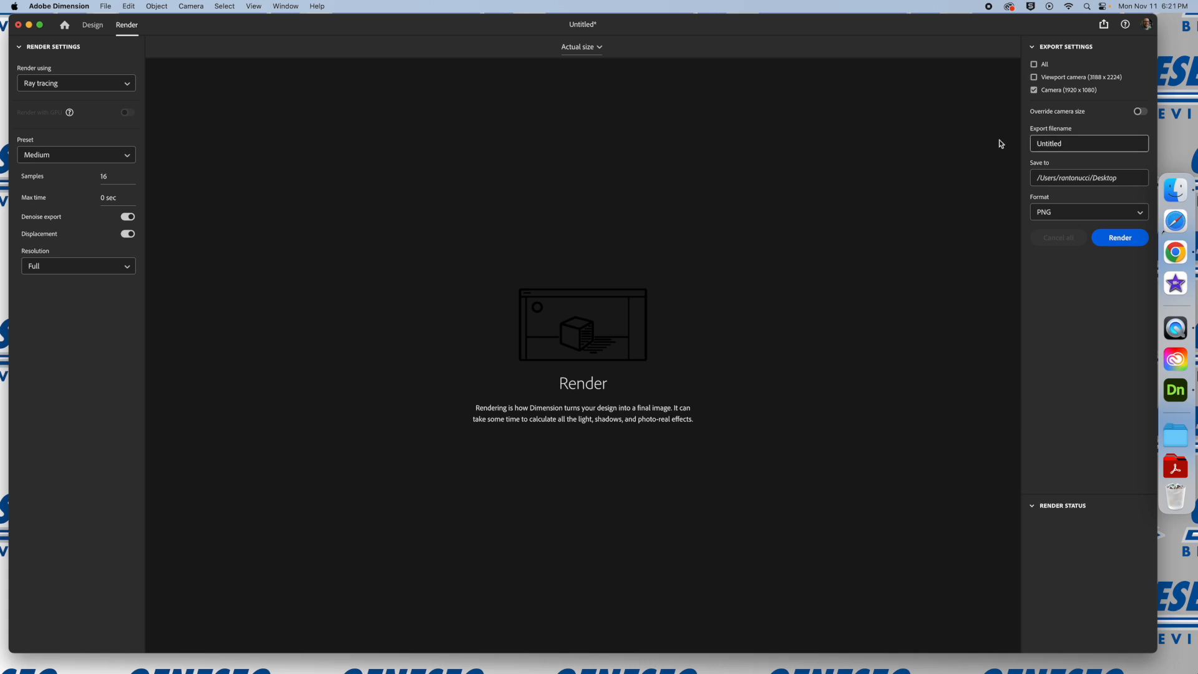
left_click(1090, 145)
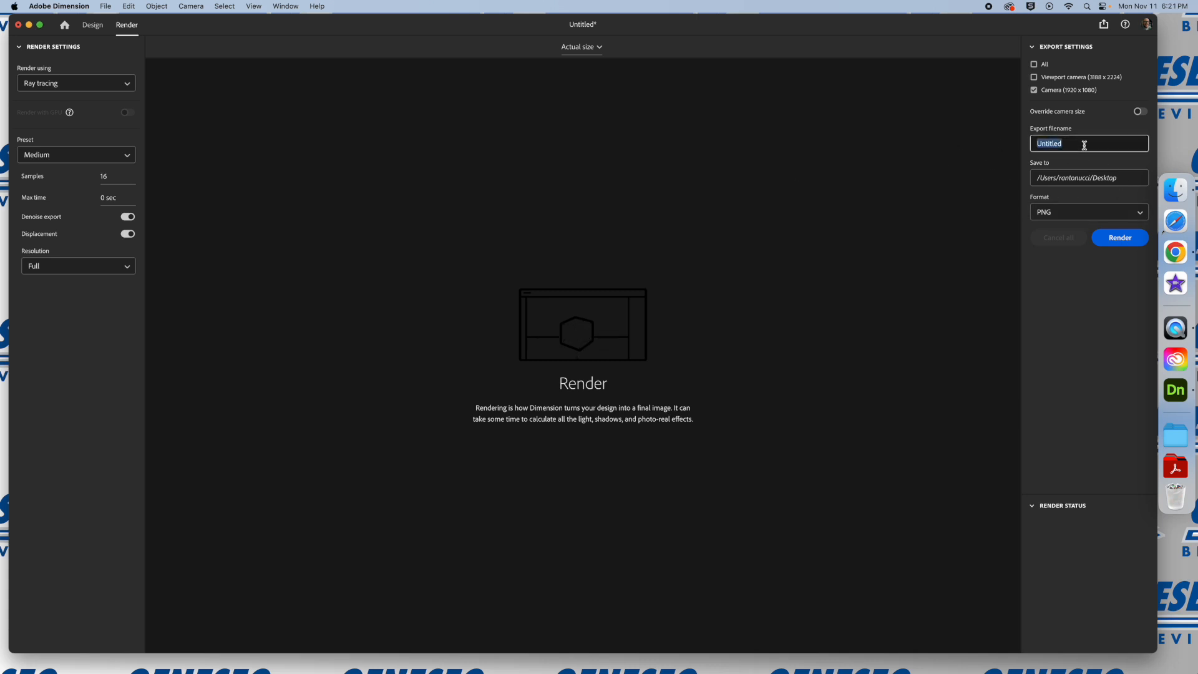
type("Galaxy MrA")
- Keep the Desktop as the save folder, render the 1920 x 1080 camera view as a PNG and dismiss the completion notice
left_click(1128, 178)
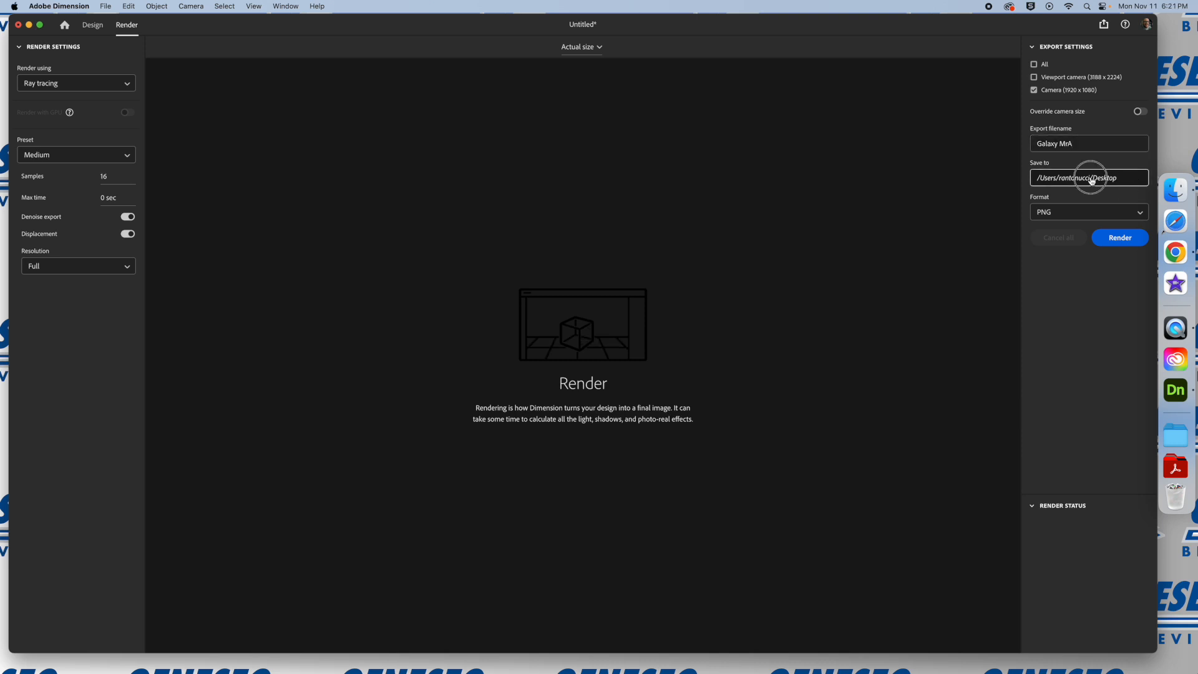
left_click(1096, 179)
left_click(722, 436)
left_click(1077, 179)
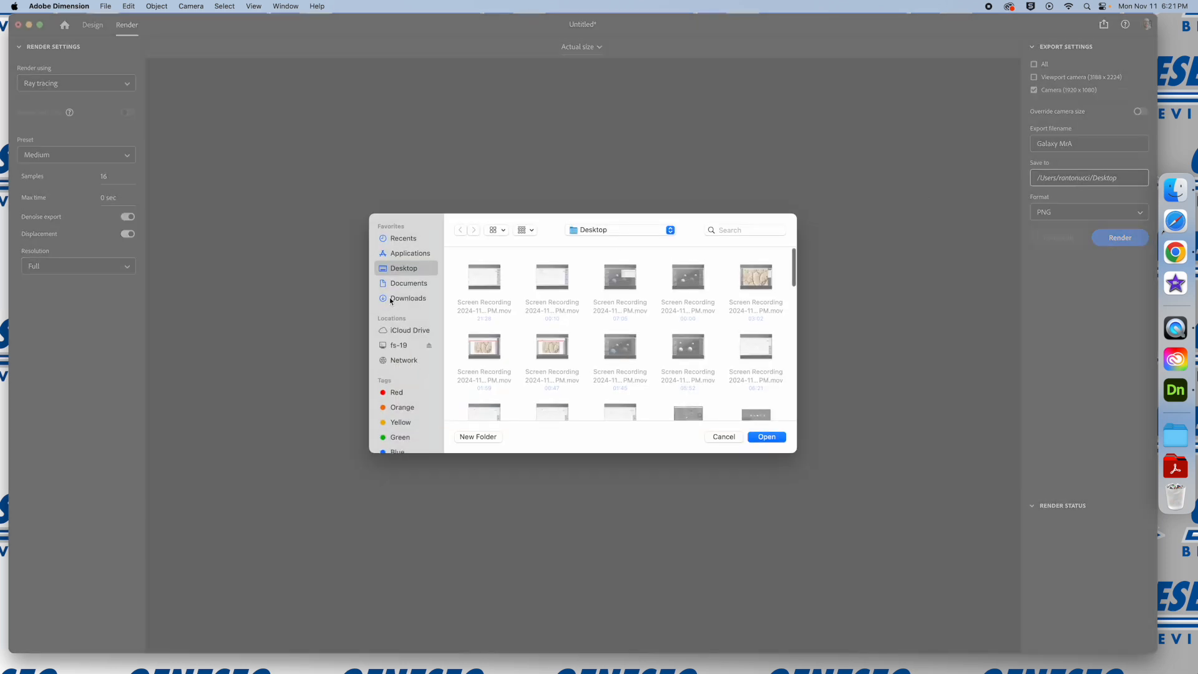
left_click(723, 437)
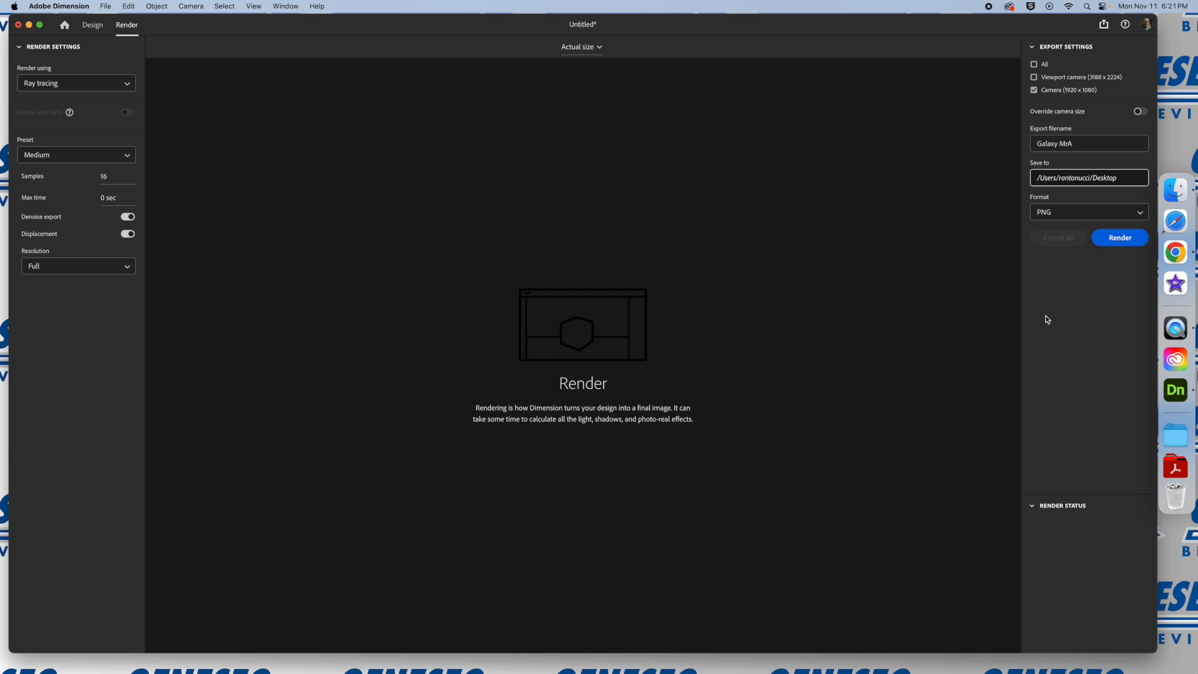
left_click(1121, 243)
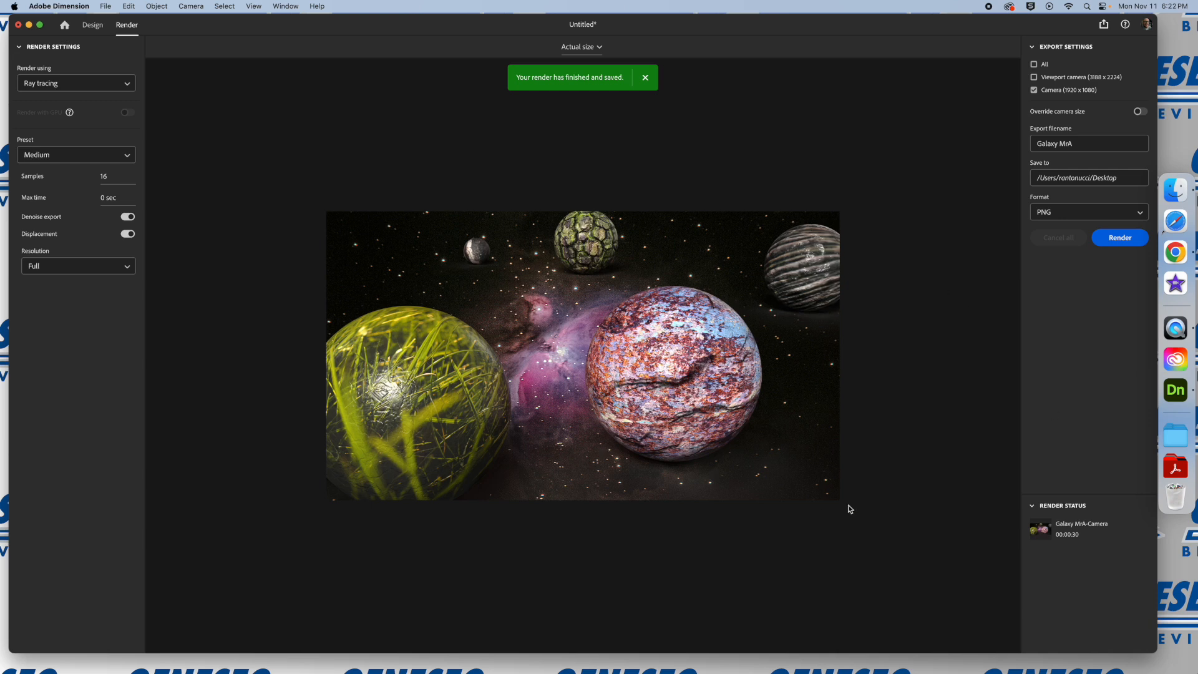
left_click(645, 78)
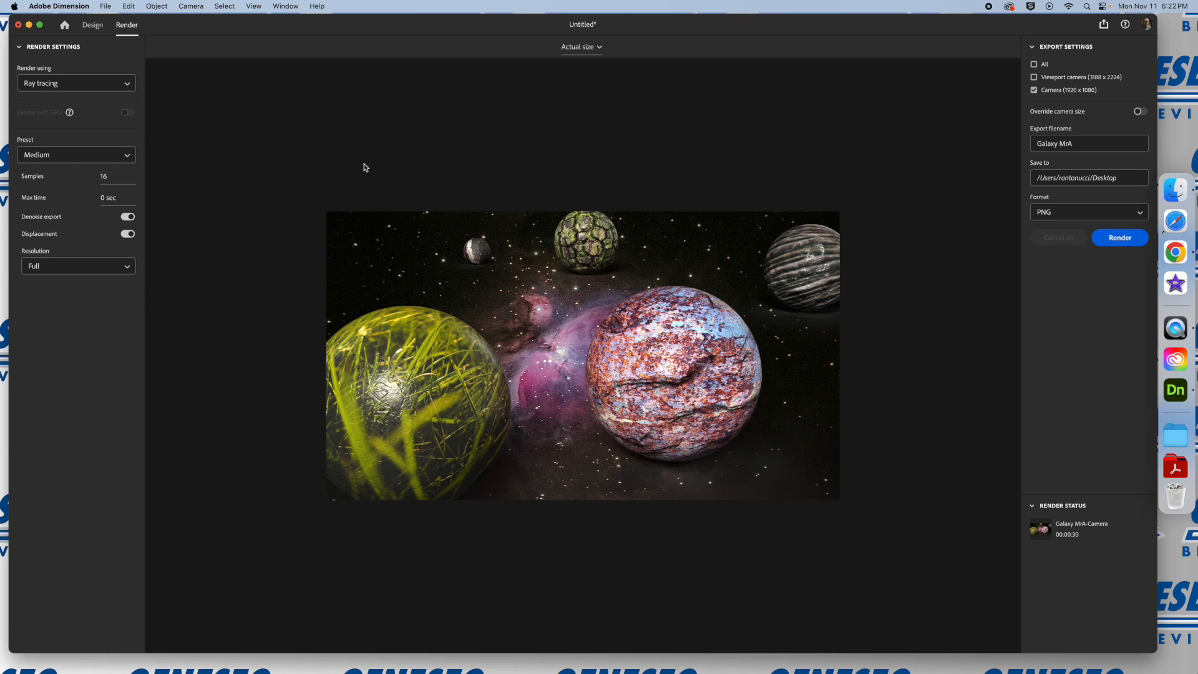
- Minimize Dimension, open Galaxy MrA-Camera.png from the Desktop folder in Preview and shift its window to inspect the render
left_click(29, 25)
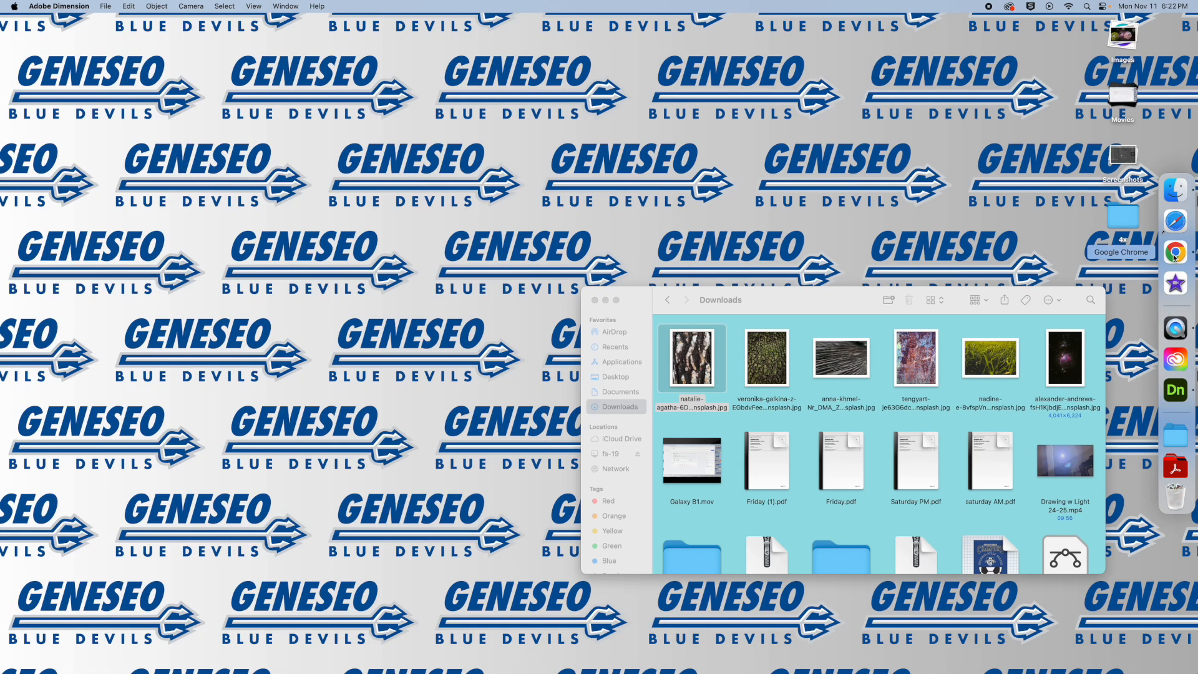
left_click(620, 379)
left_click(620, 378)
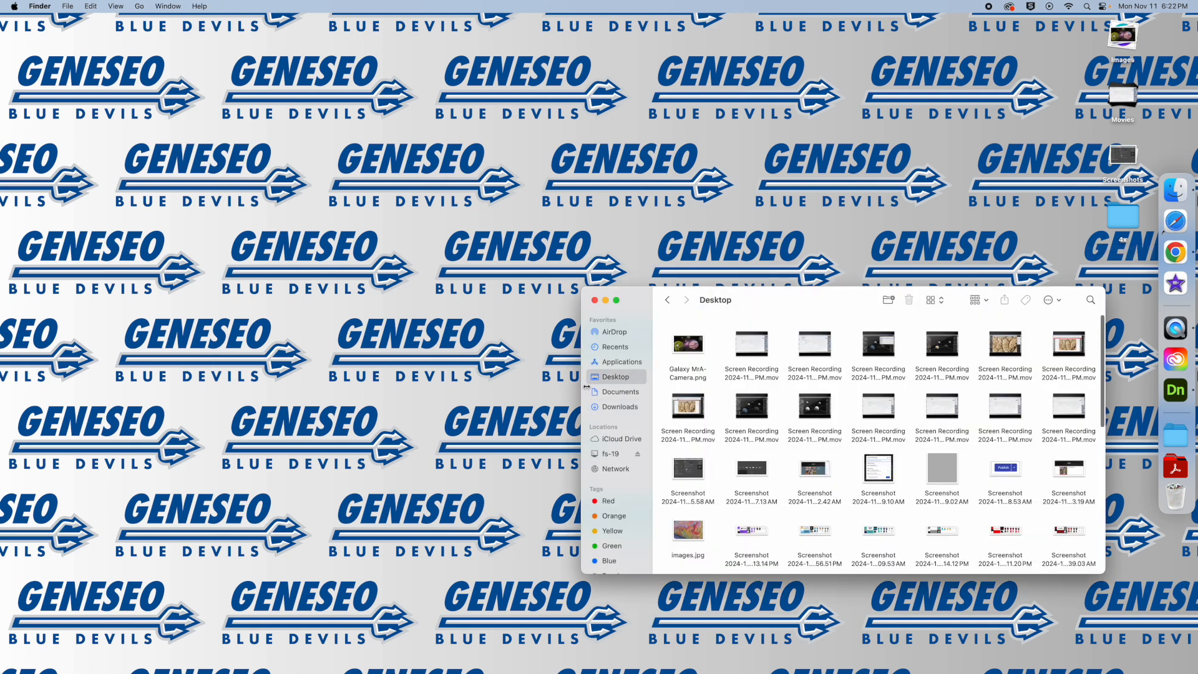
left_click(690, 348)
double_click(689, 348)
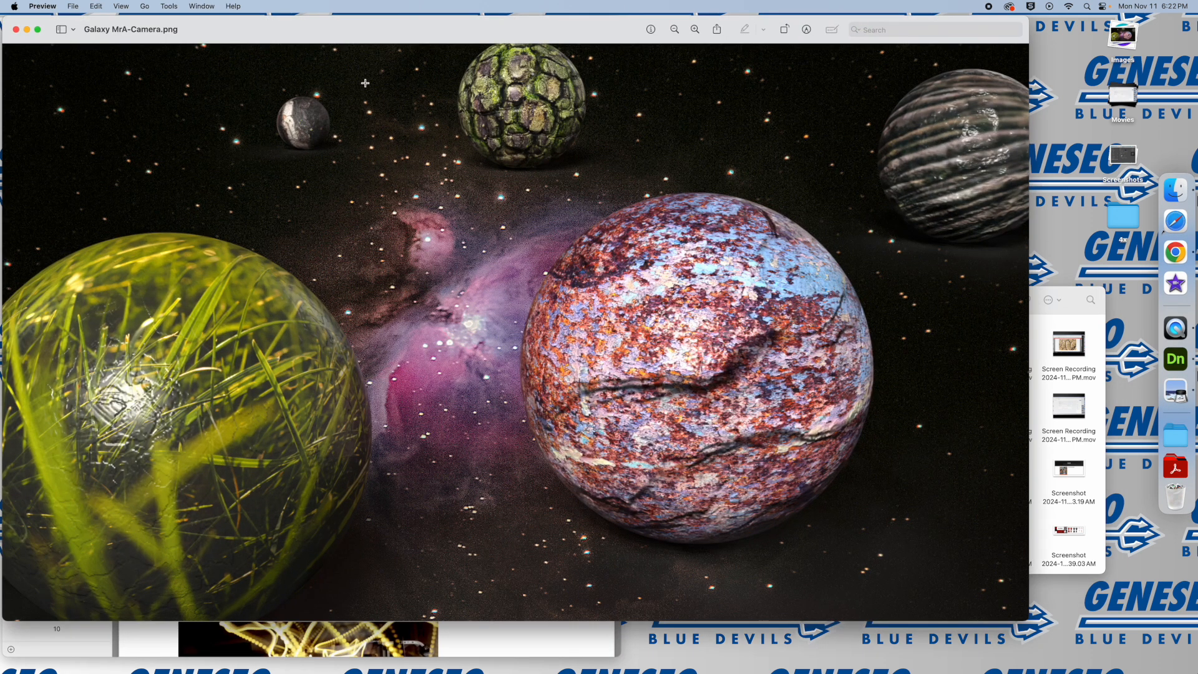
left_click_drag(283, 30, 368, 48)
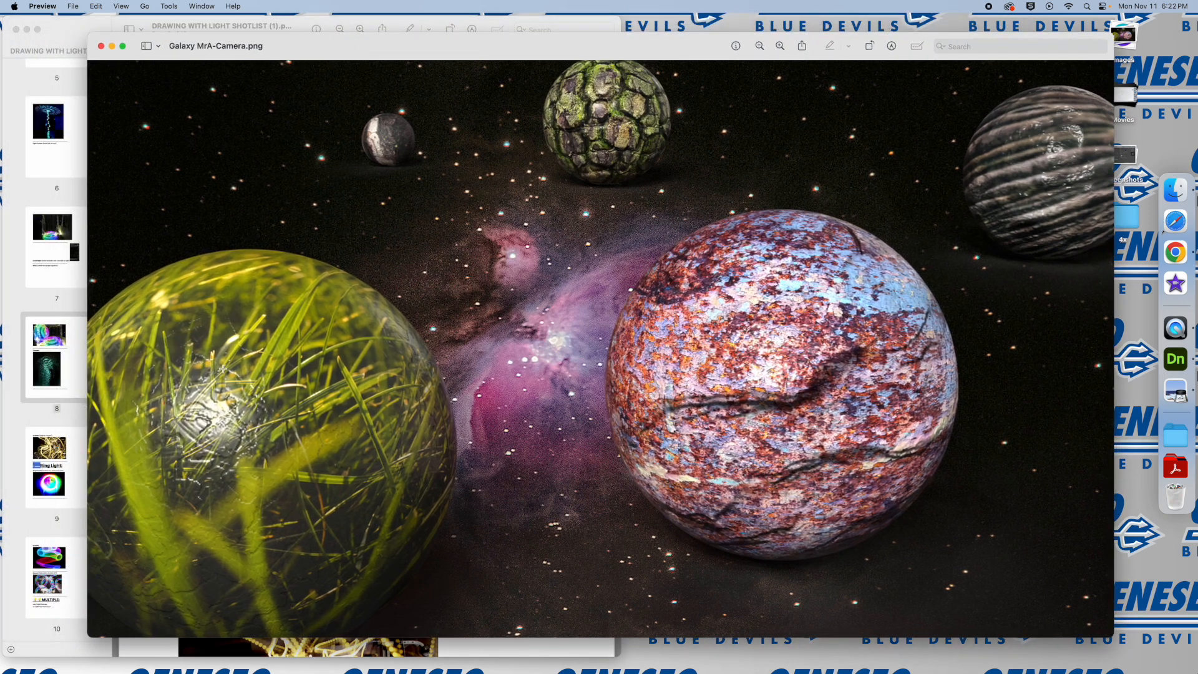
left_click_drag(281, 51, 280, 50)
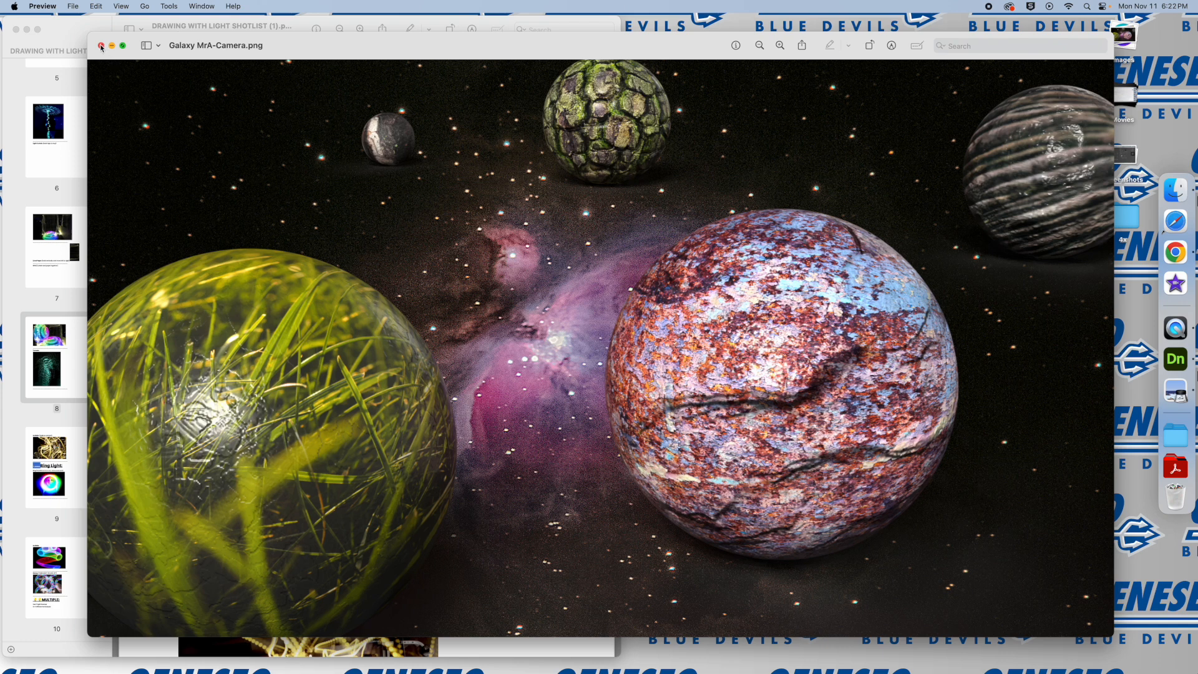
- Close the light shotlist document and the rendered image, and select Galaxy MrA-Camera.png in the Desktop folder
left_click(15, 30)
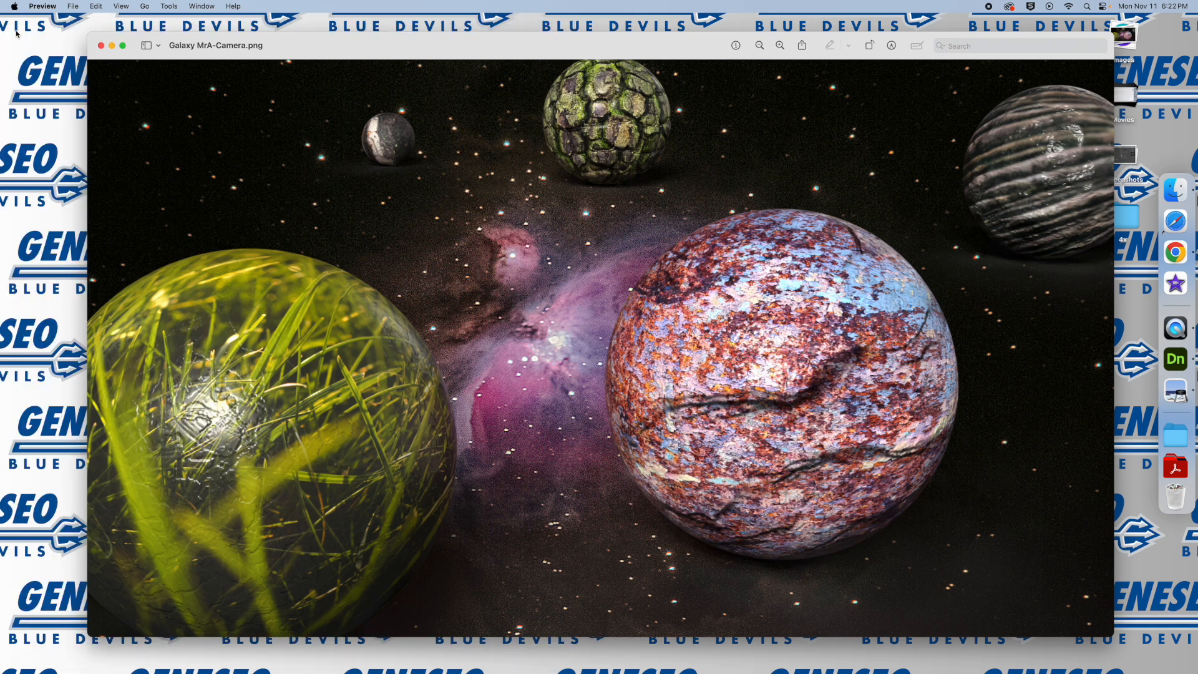
left_click(101, 45)
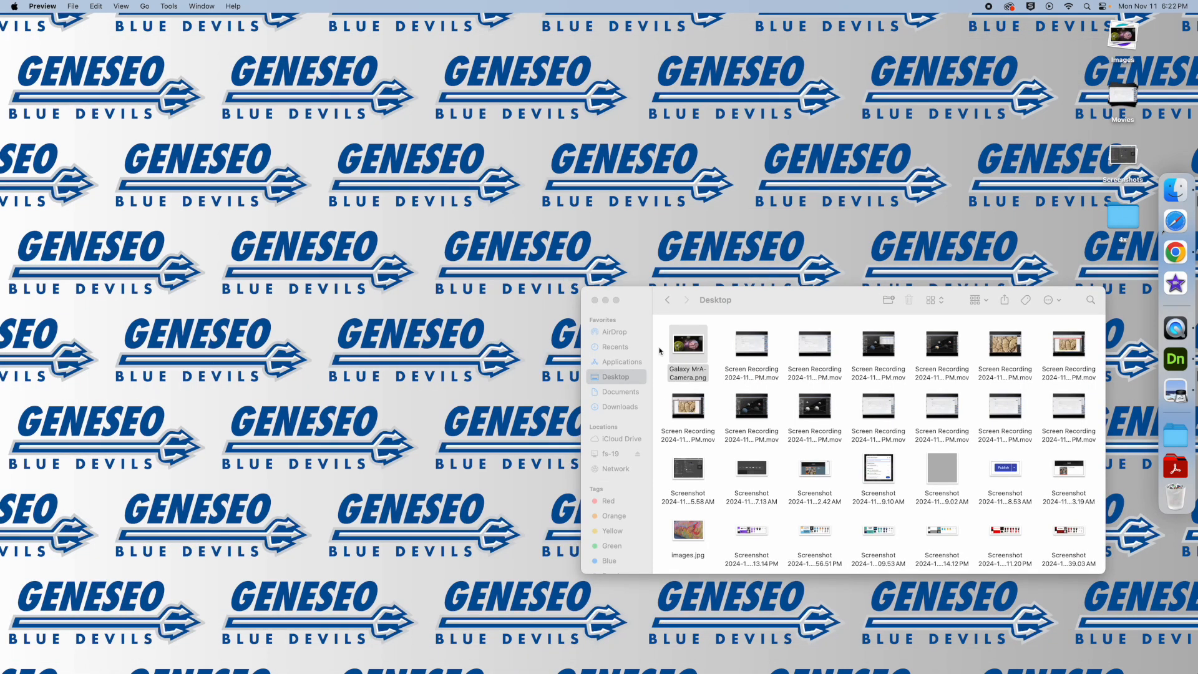
left_click(698, 349)
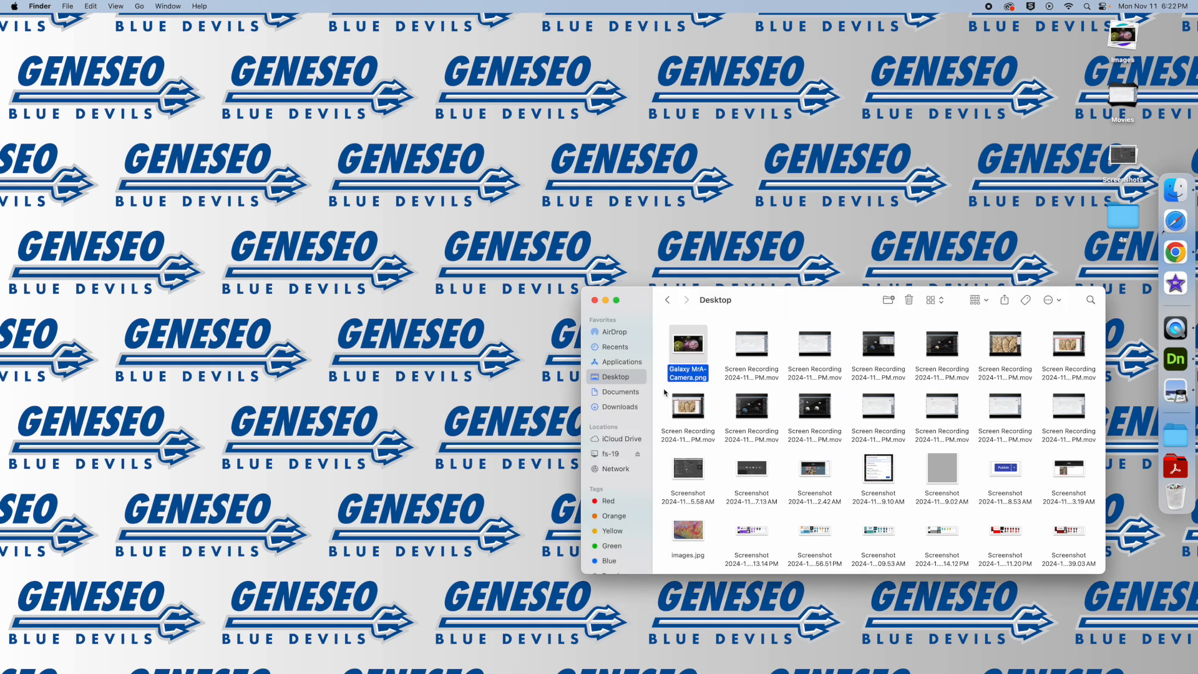